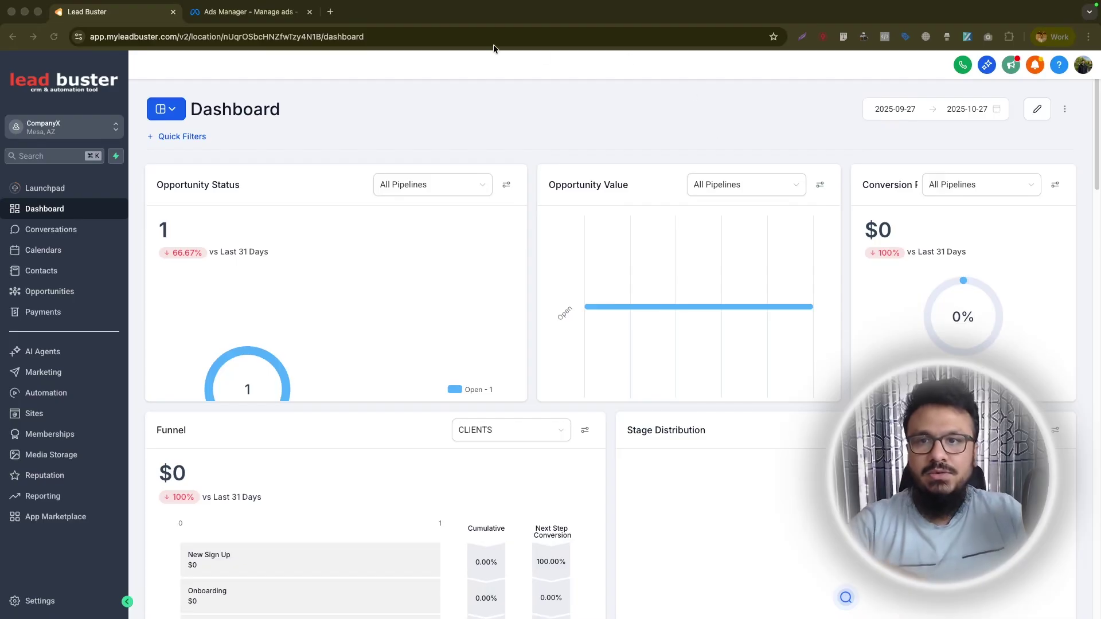
In Ads Manager, create a new Auction campaign with the Leads objective.
left_click(267, 16)
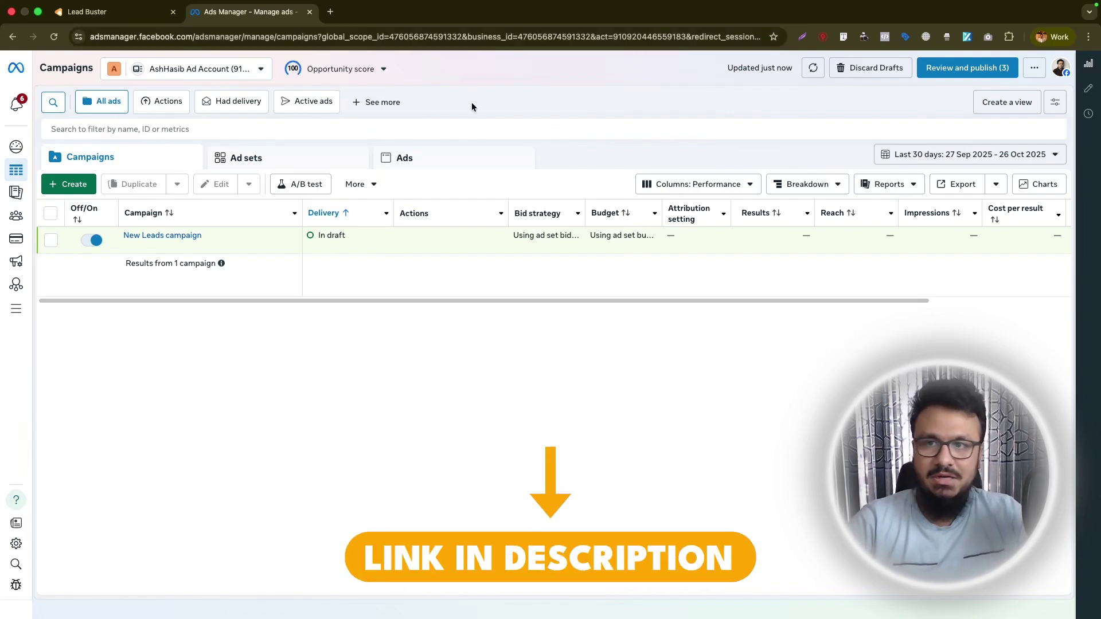
left_click(393, 71)
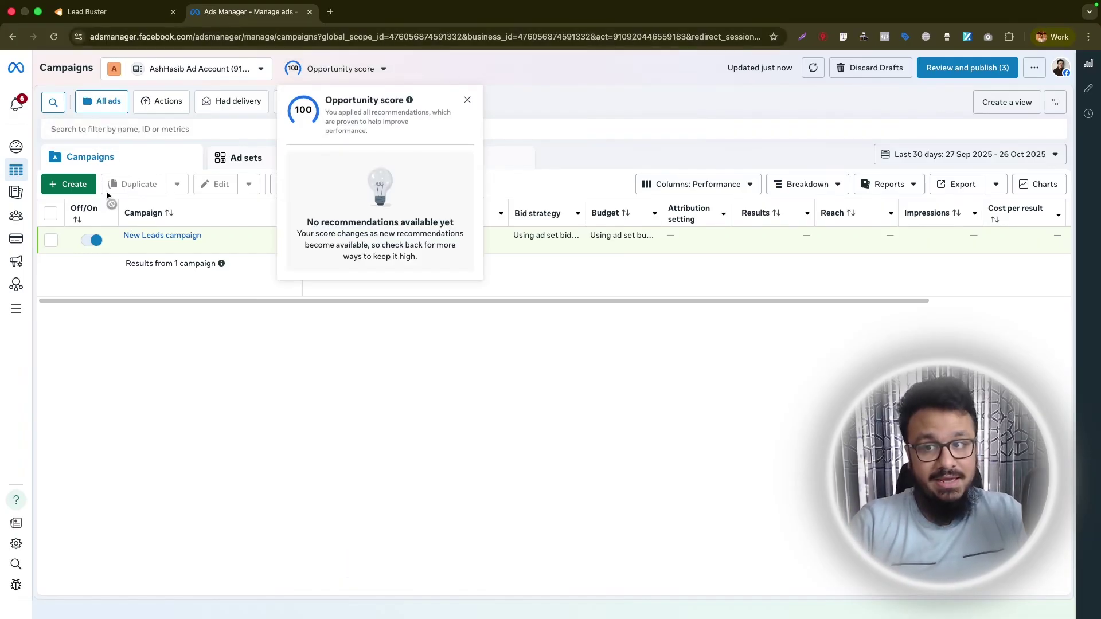
left_click(467, 100)
left_click(68, 185)
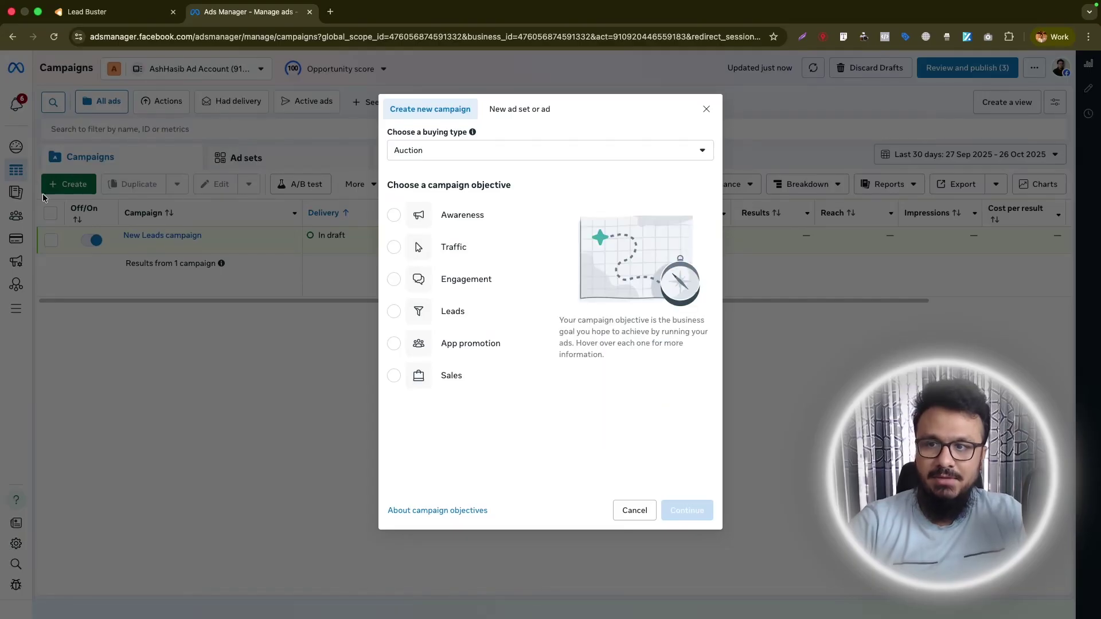
left_click(394, 312)
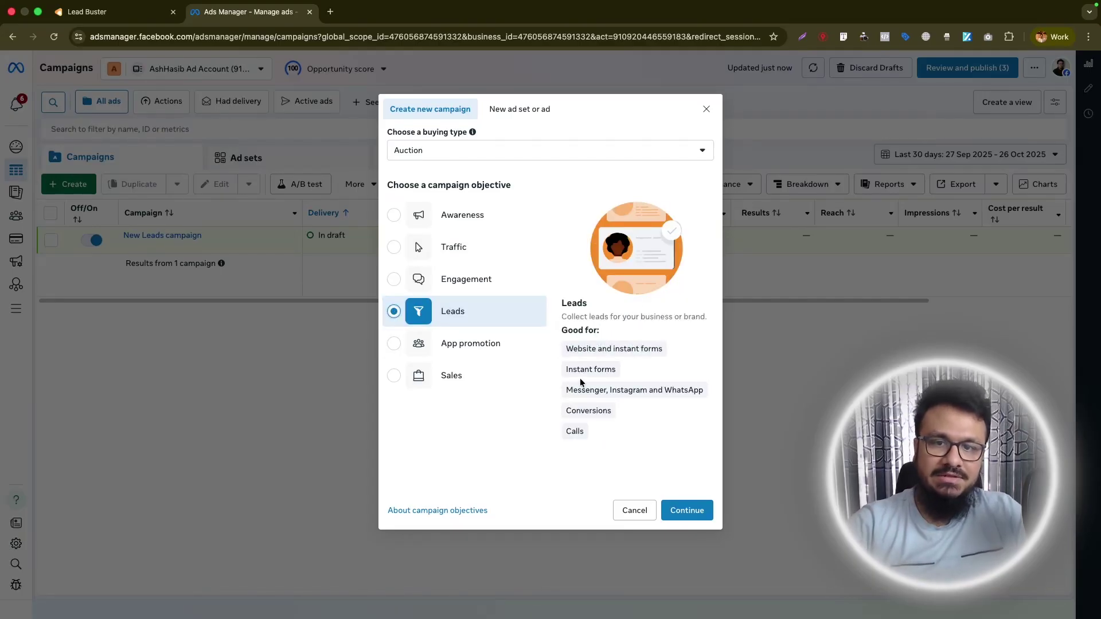
left_click(696, 514)
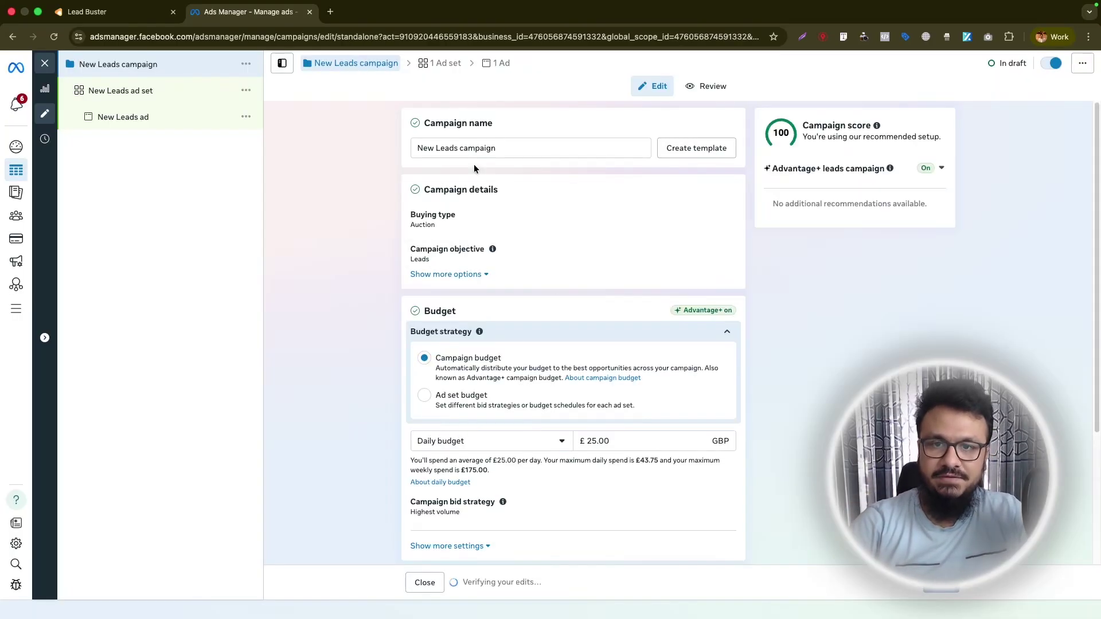
Rename the campaign to 'Leads Campaign Oct 2025'.
triple_click(476, 148)
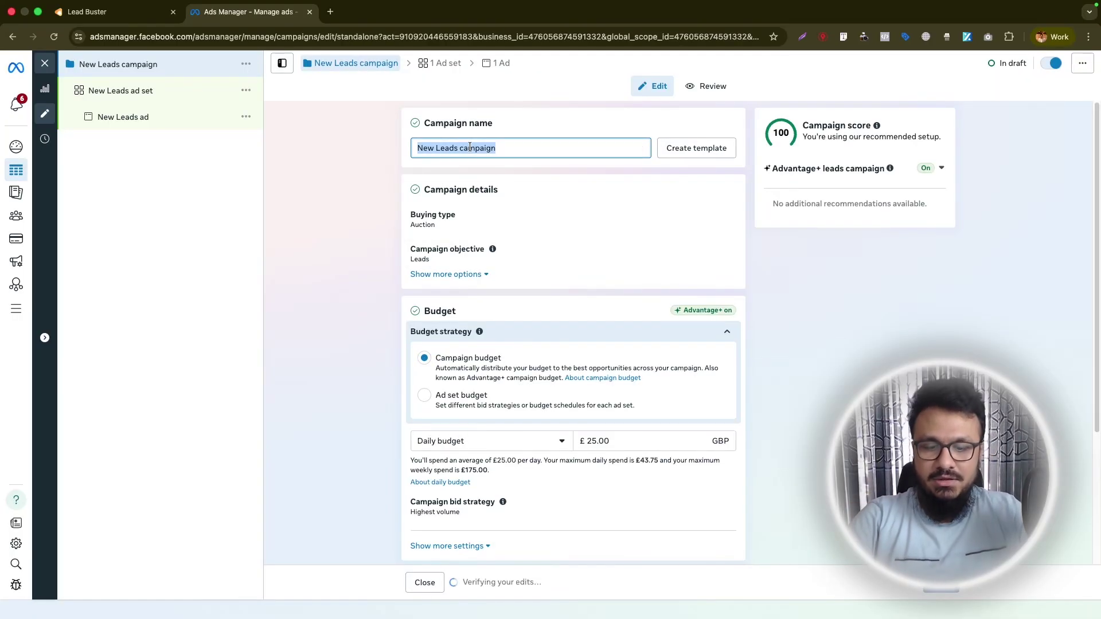
type("Leads Campaign")
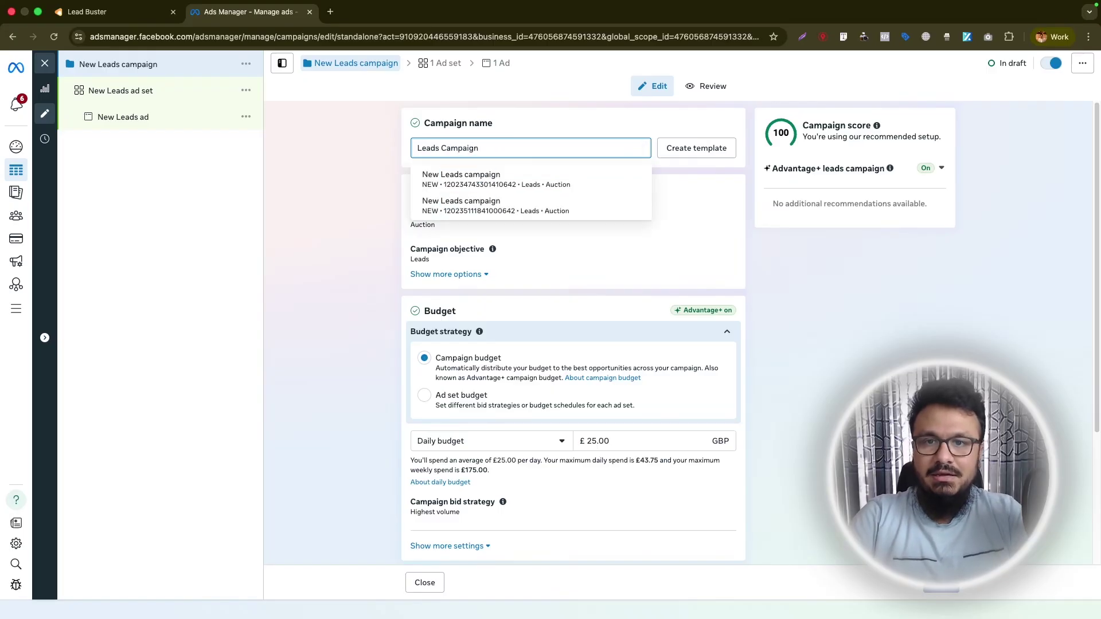
type(" Oct 2025")
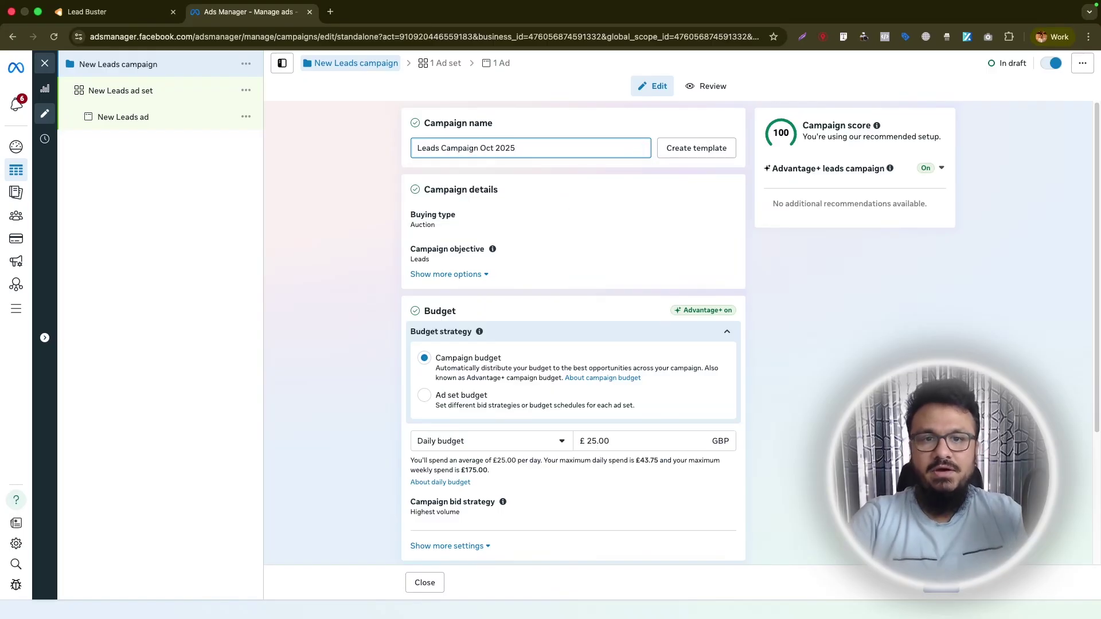
left_click(356, 227)
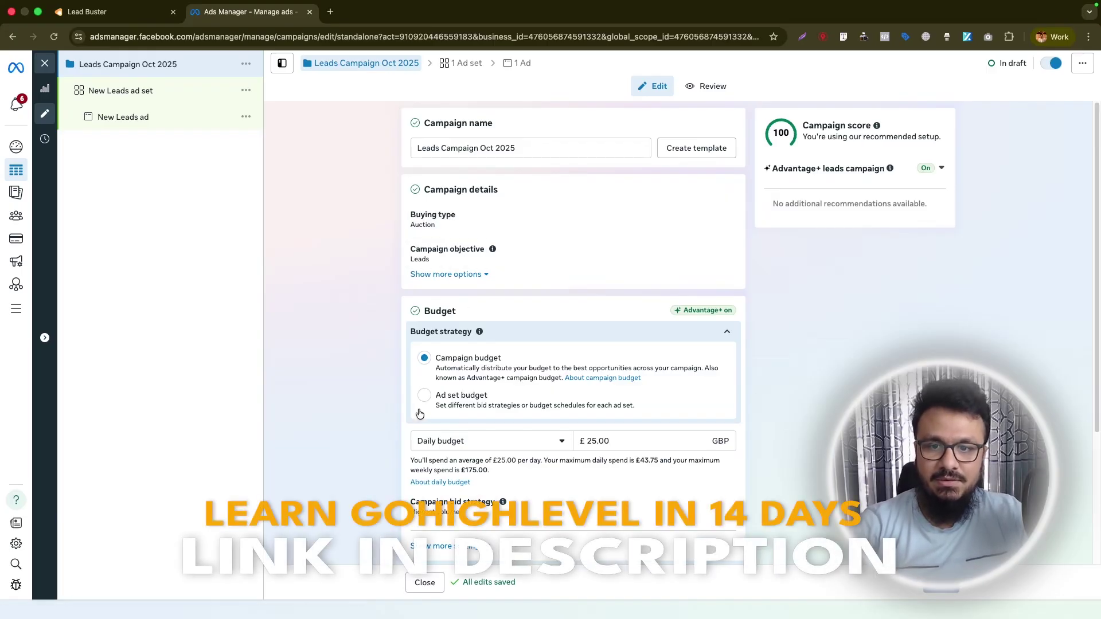
Switch the campaign's budget strategy to Ad set budget.
scroll(421, 410, "down", 3)
left_click(424, 217)
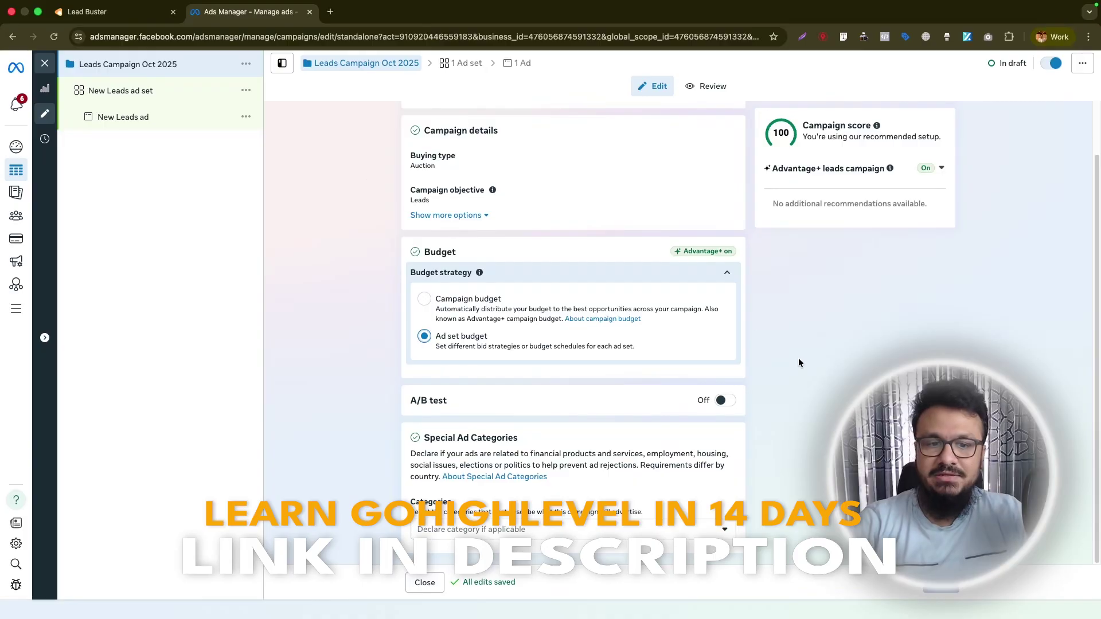
left_click(462, 64)
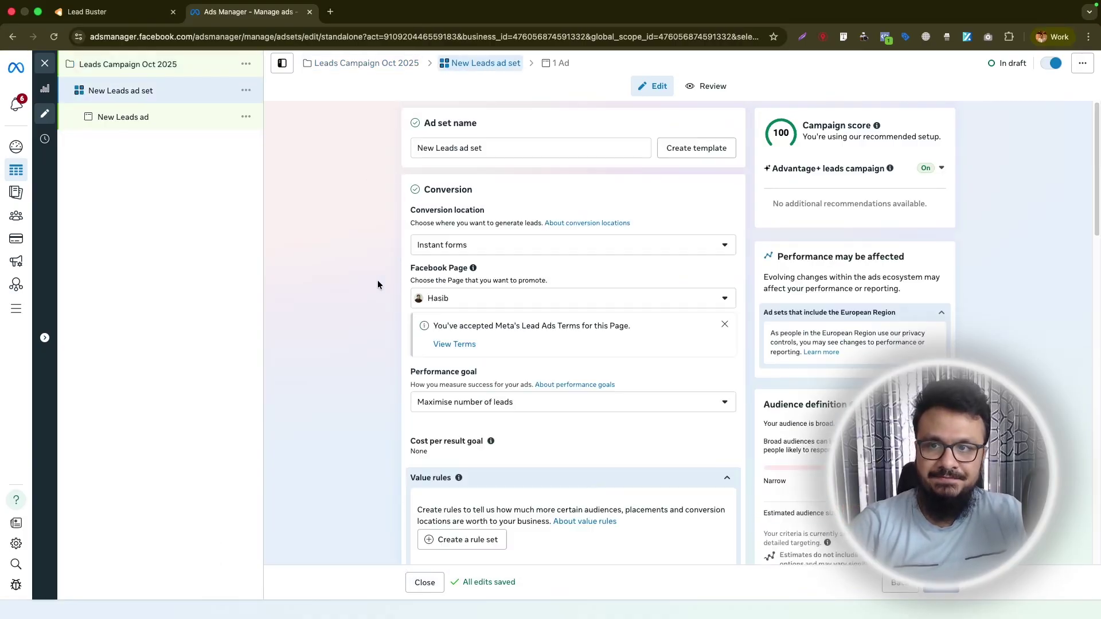
Rename the ad set to 'Broad Ad Set'.
triple_click(502, 148)
type("Broad Ad Set")
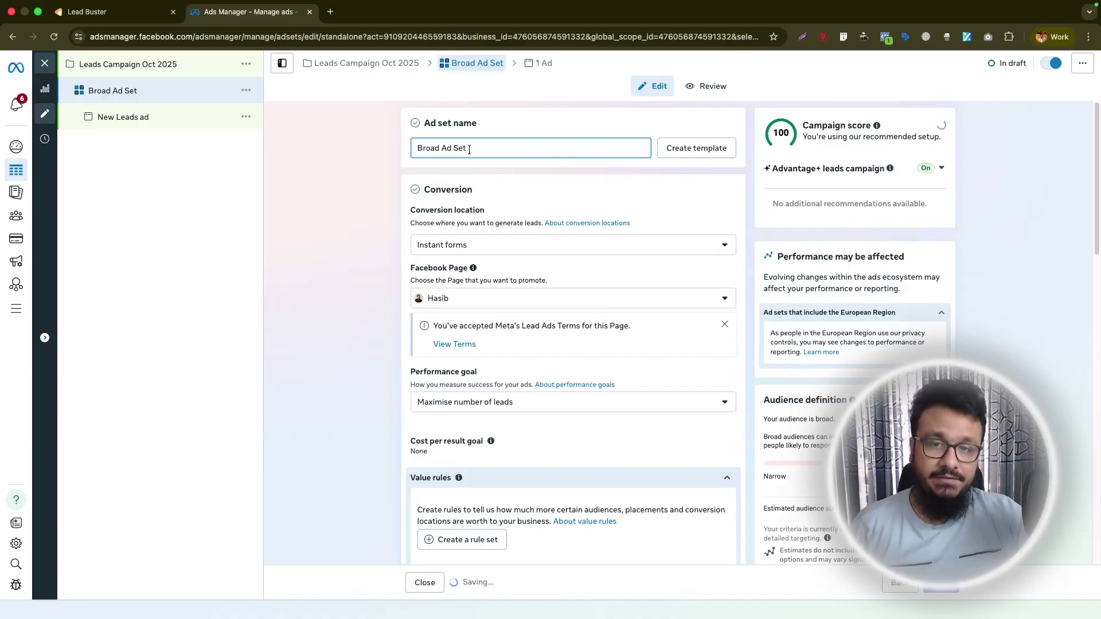
left_click(359, 182)
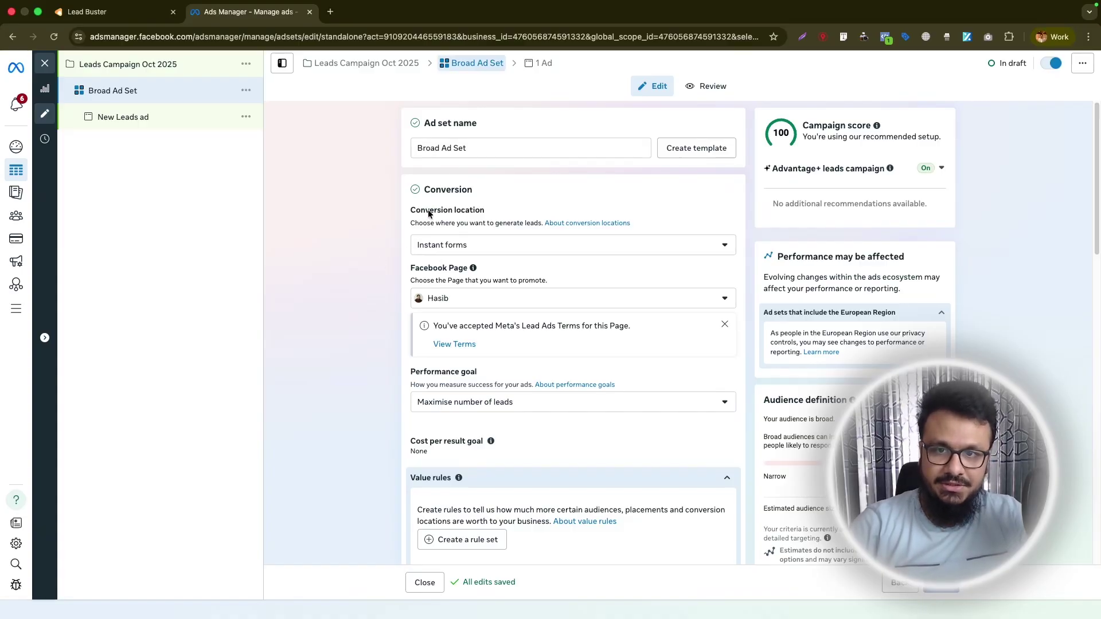
Keep Instant forms as the conversion location and review the Page's Lead Ad Terms.
left_click(484, 247)
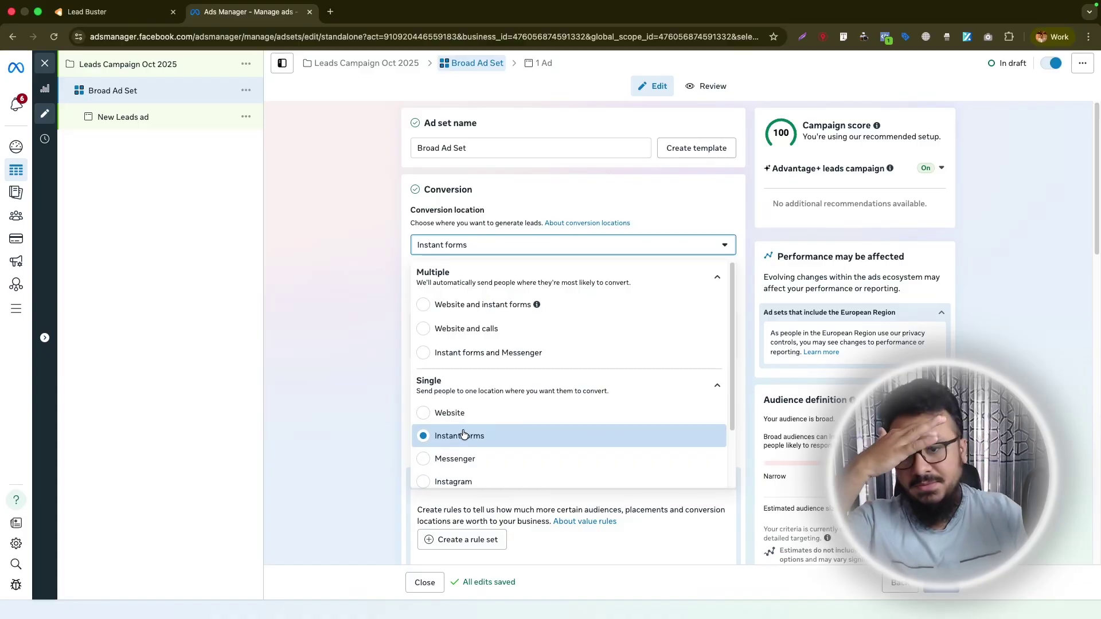
left_click(354, 421)
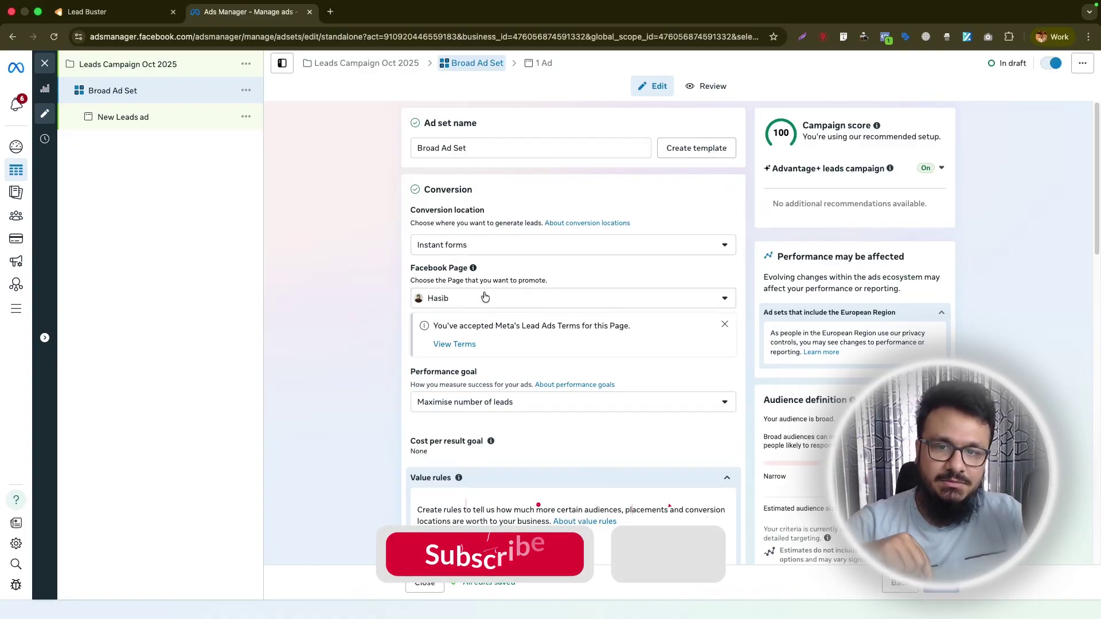
left_click(452, 344)
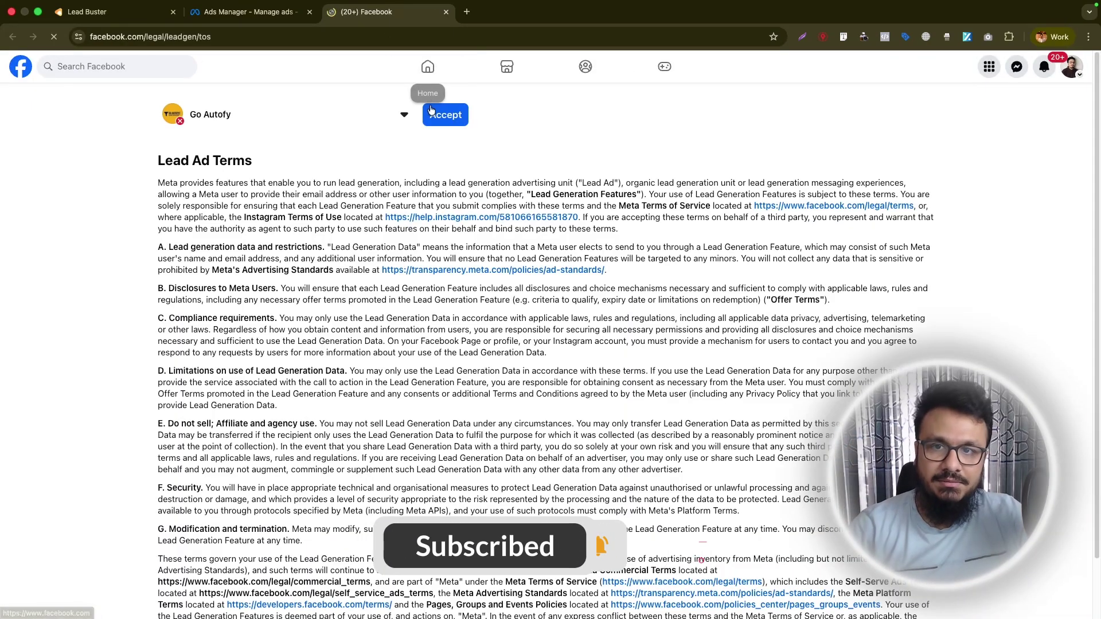
key("super+w")
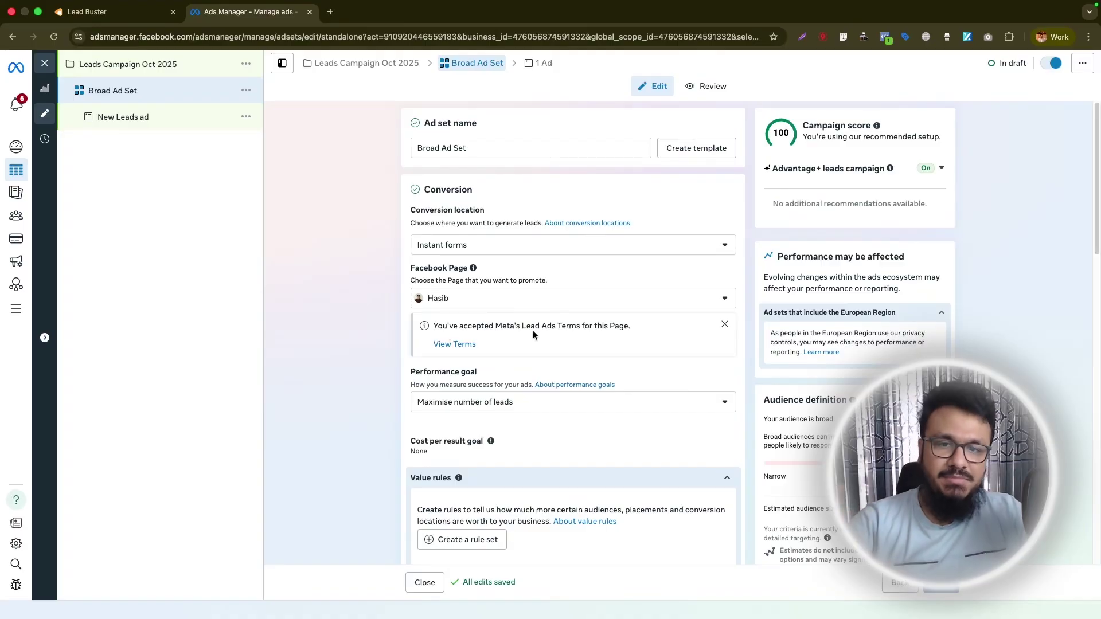
Change the Broad Ad Set's daily budget from £20 to £35.
scroll(530, 325, "down", 2)
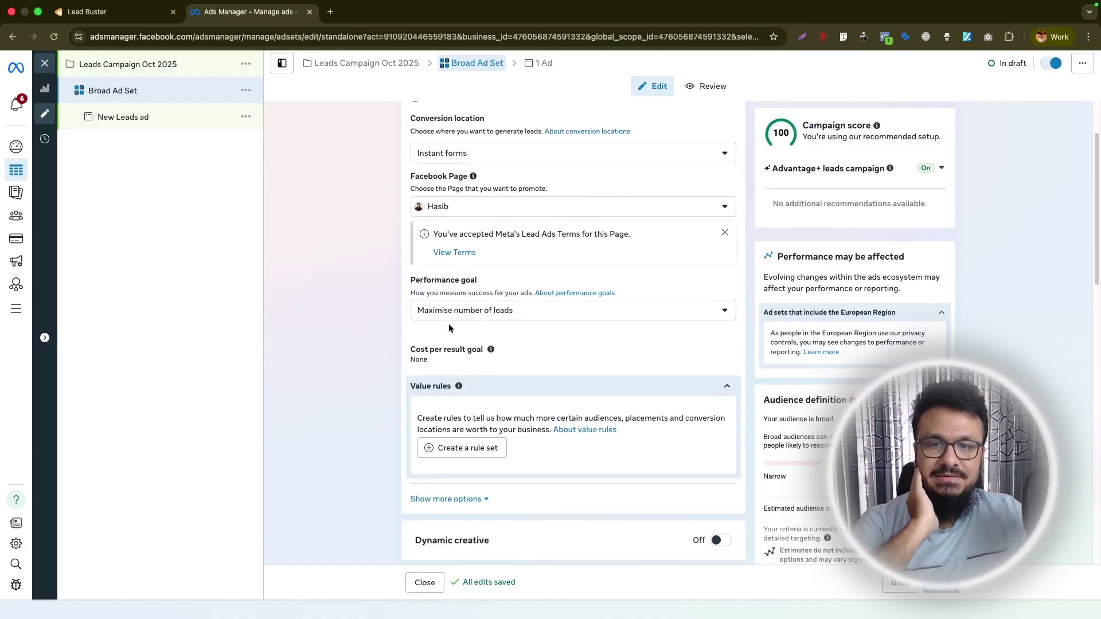
scroll(528, 311, "down", 2)
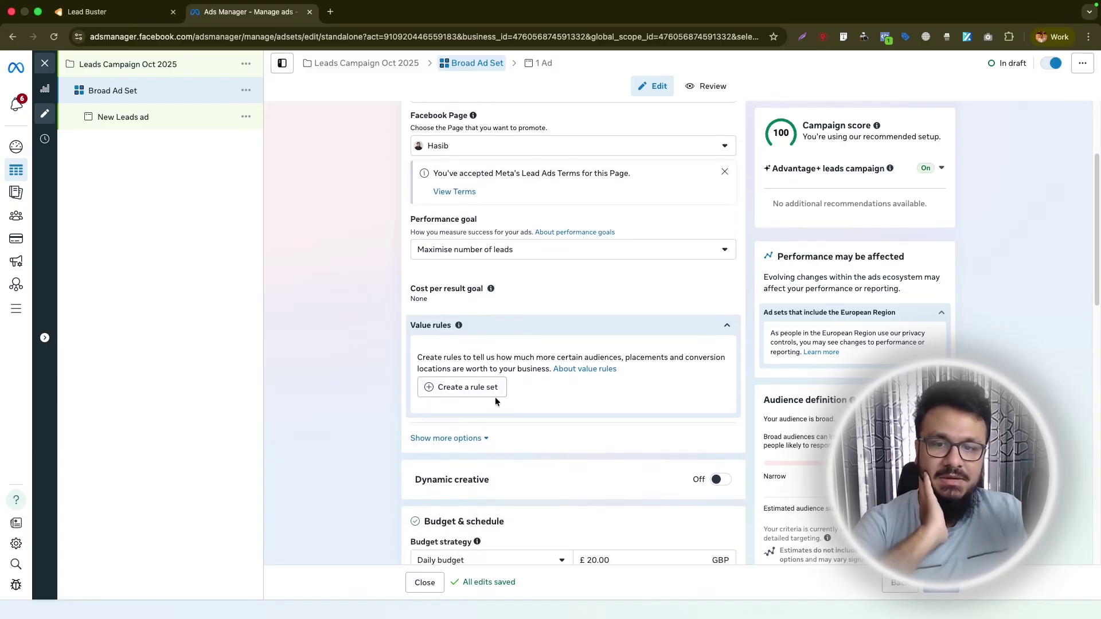
scroll(496, 399, "down", 2)
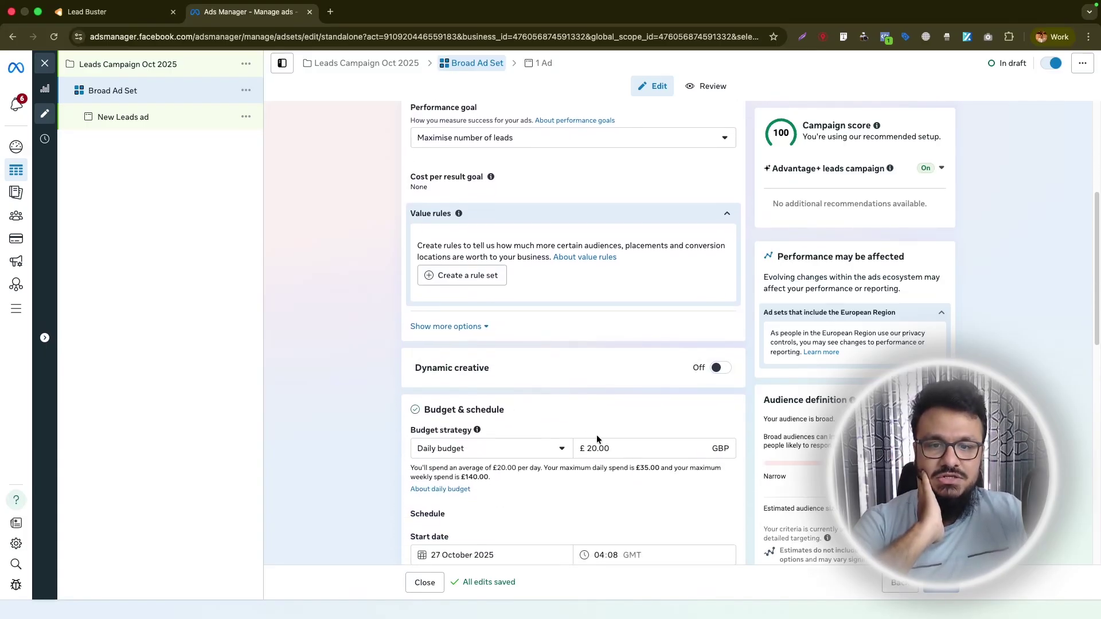
left_click_drag(597, 448, 586, 451)
type("35")
scroll(381, 457, "down", 1)
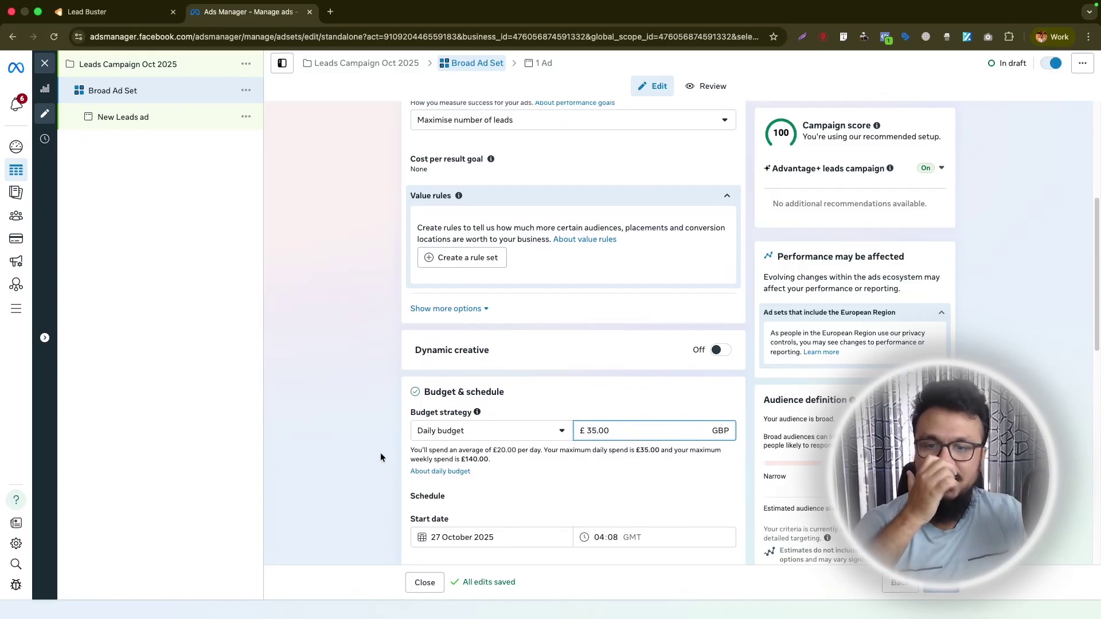
scroll(383, 481, "down", 5)
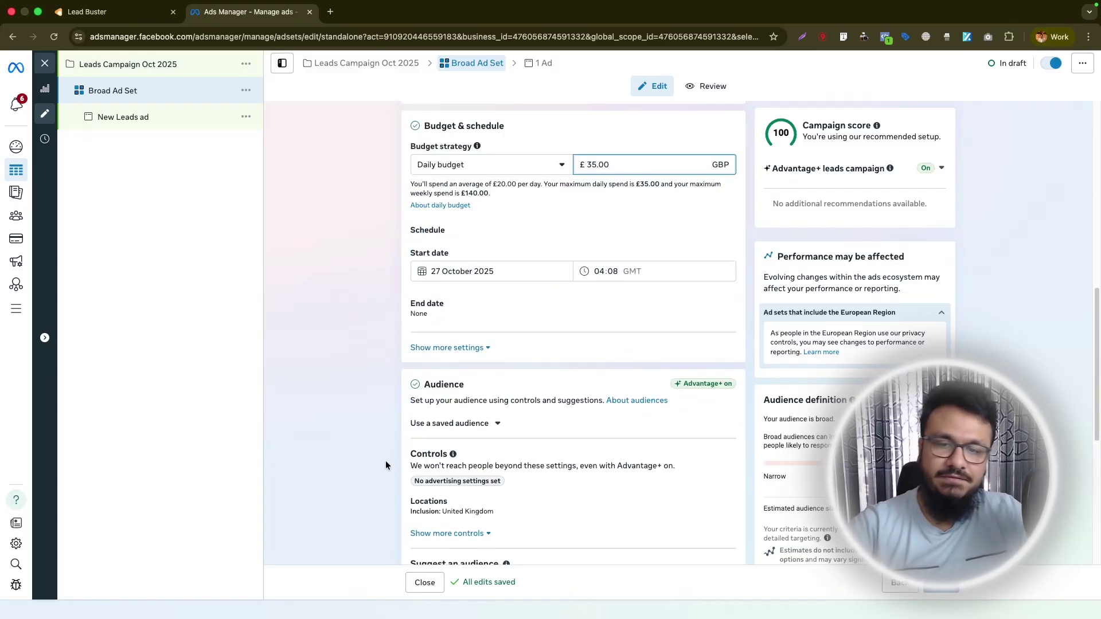
scroll(386, 457, "down", 4)
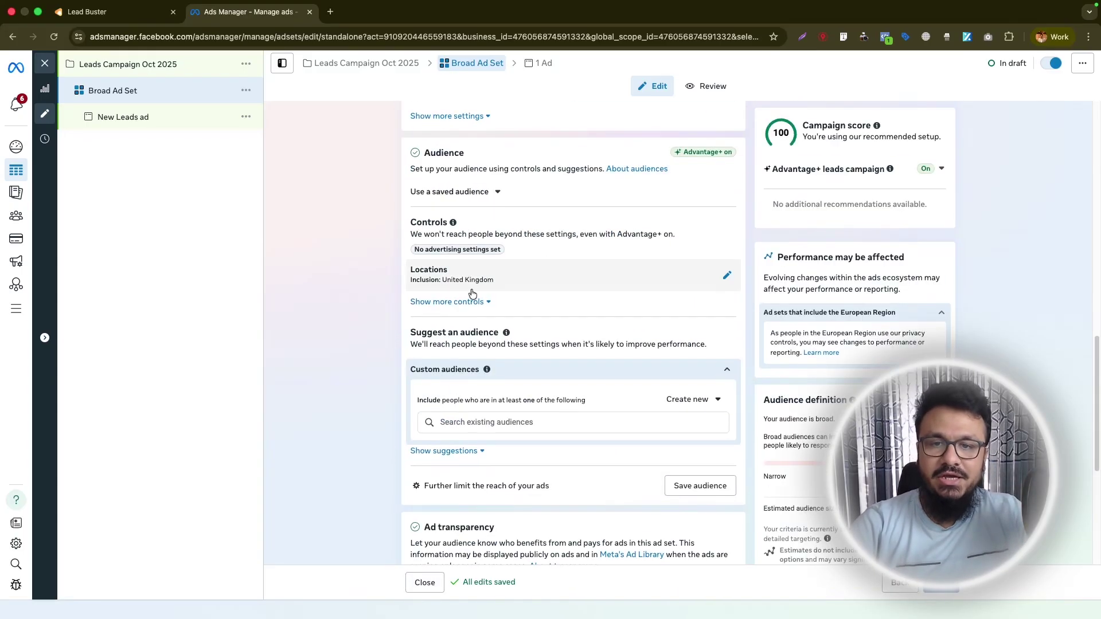
Set London as the ad set's audience location.
left_click(717, 283)
left_click(554, 368)
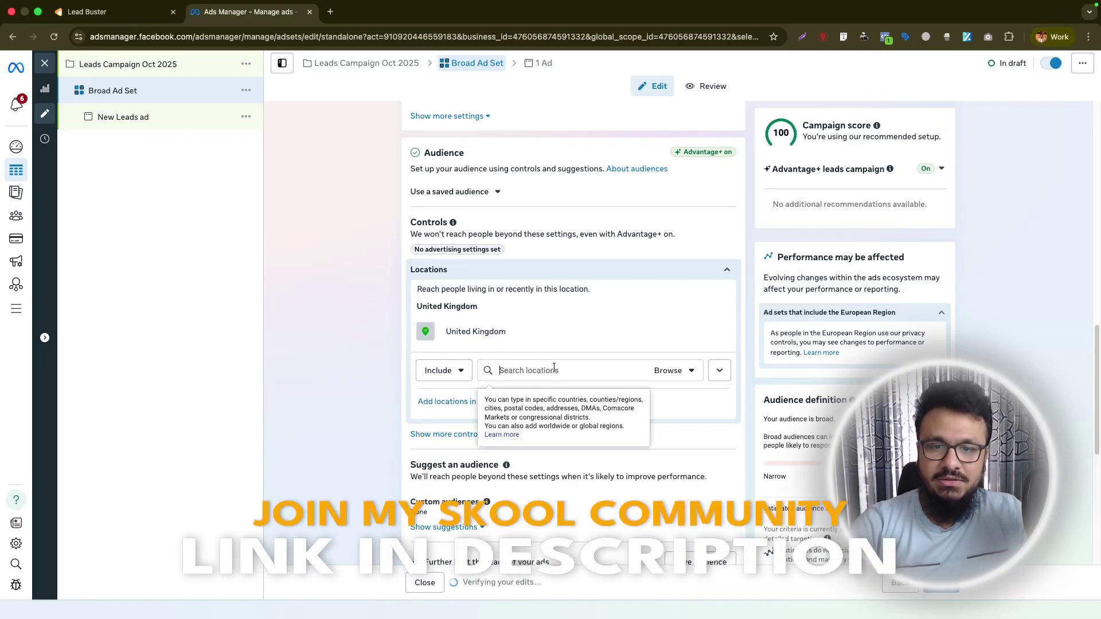
type("London")
key("Return")
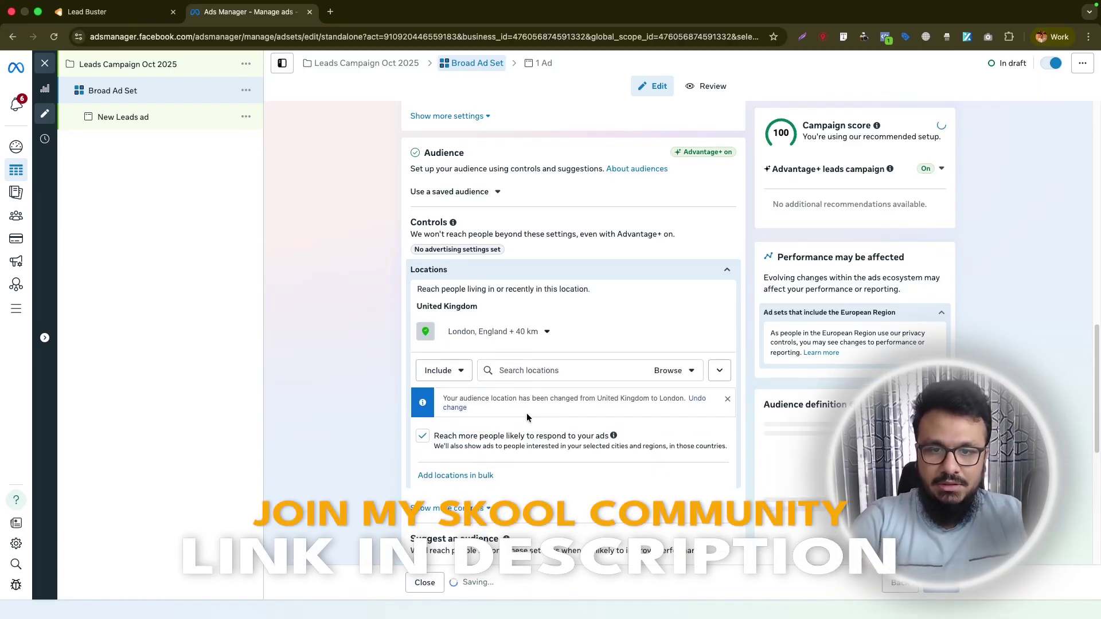
scroll(378, 411, "down", 2)
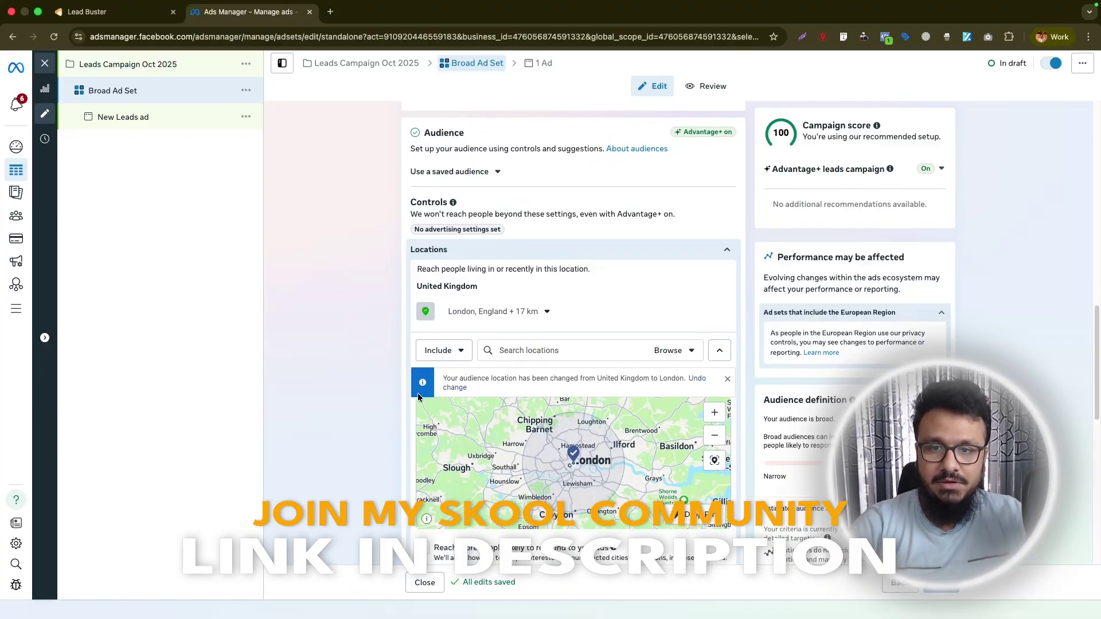
scroll(377, 412, "down", 5)
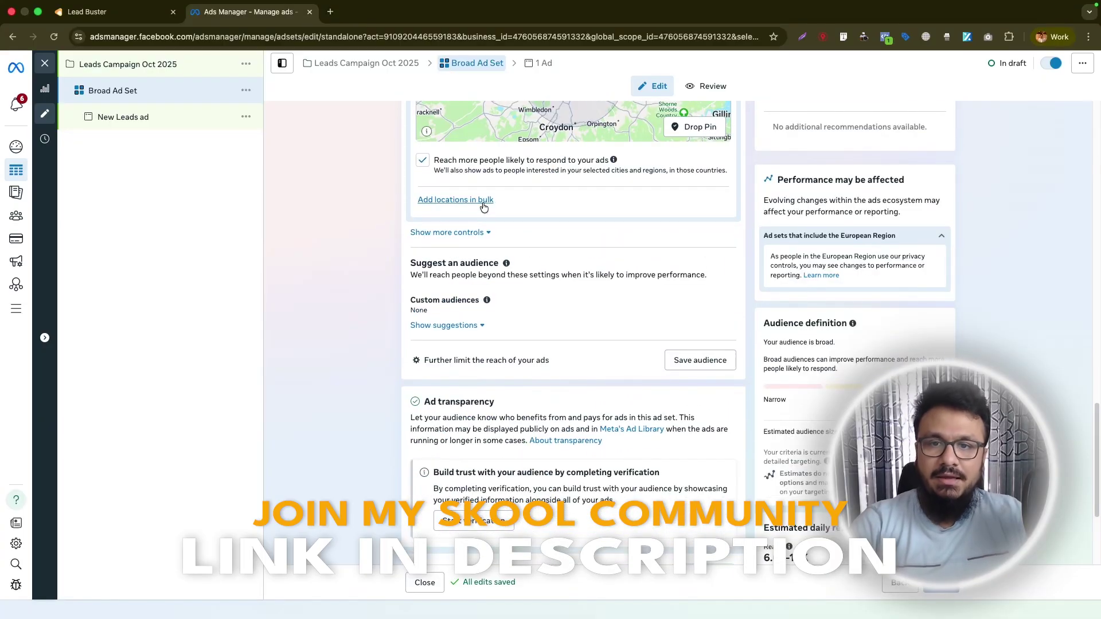
scroll(532, 232, "up", 4)
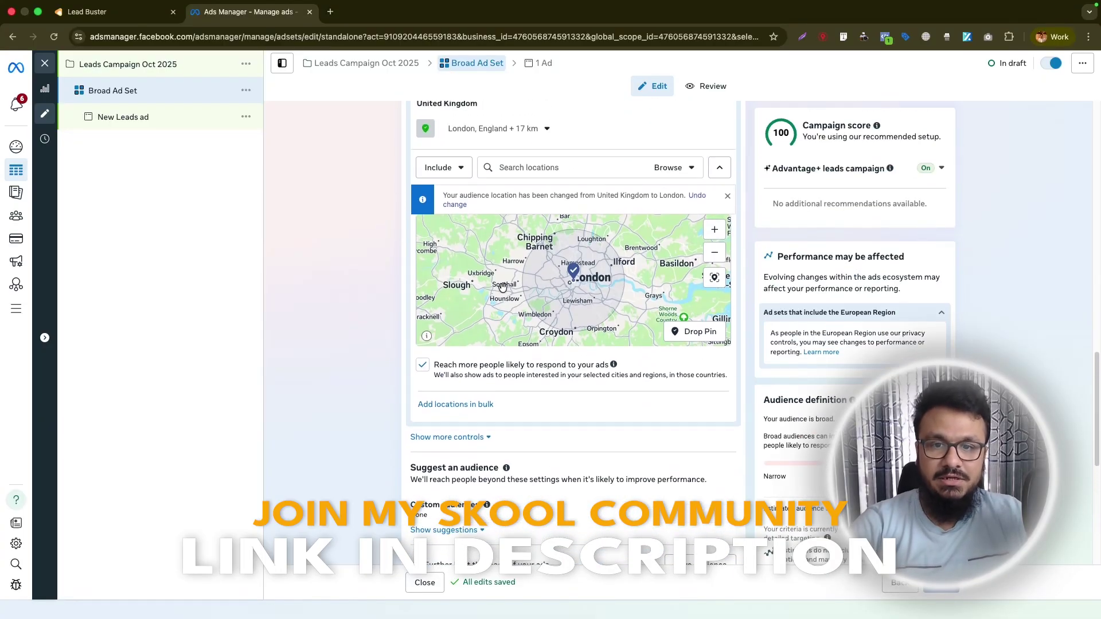
left_click_drag(511, 293, 523, 296)
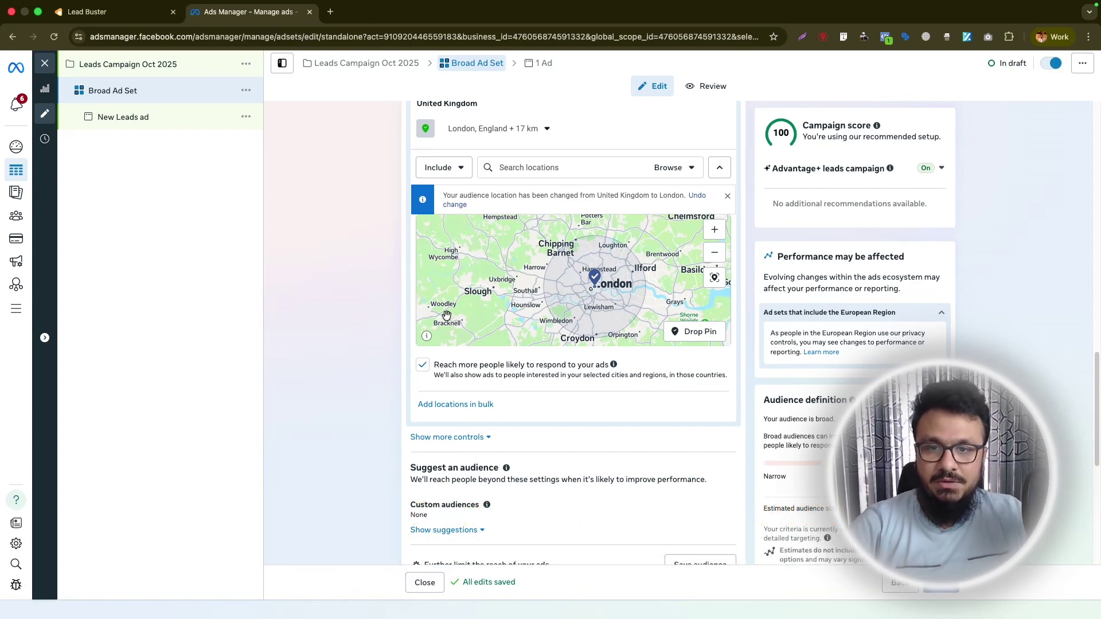
Drop a pin near Slough and exclude that 16 km area.
left_click(697, 338)
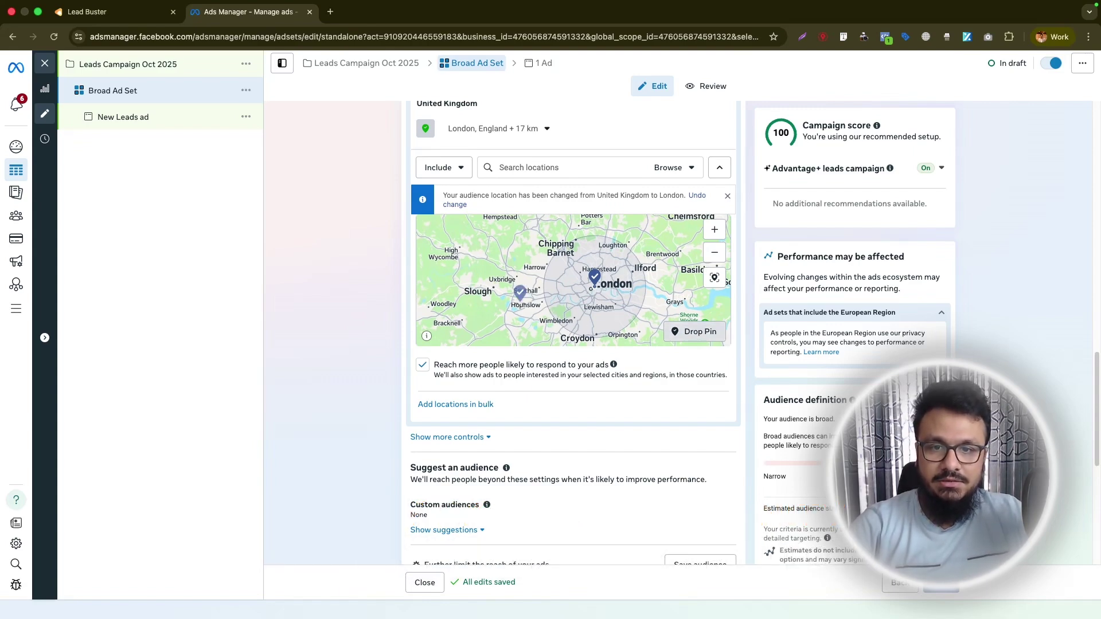
left_click(456, 169)
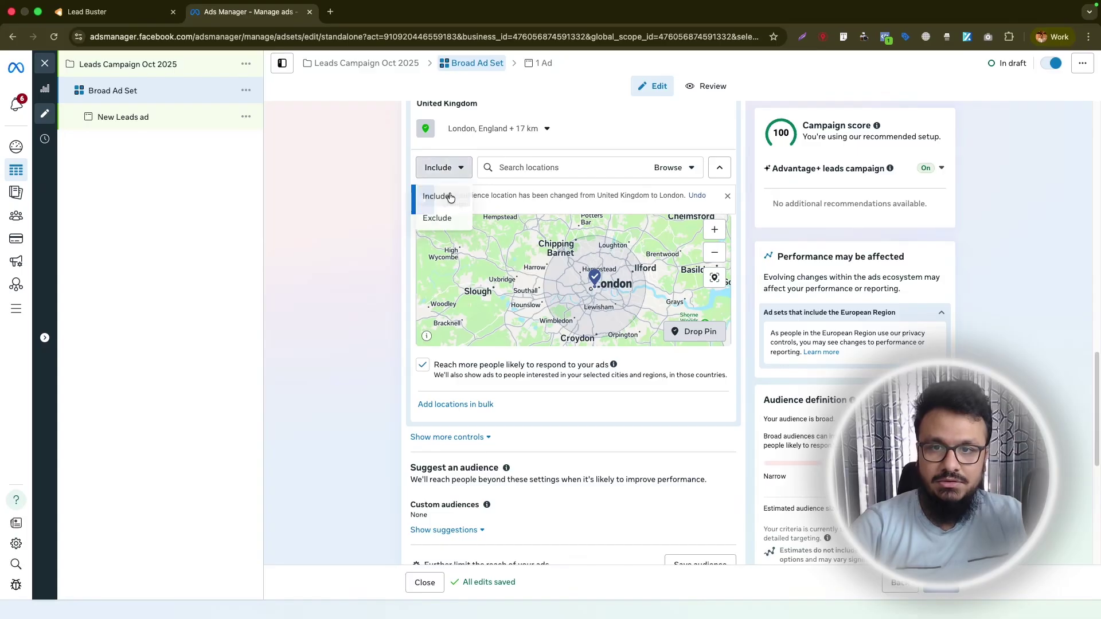
left_click(456, 218)
left_click(488, 287)
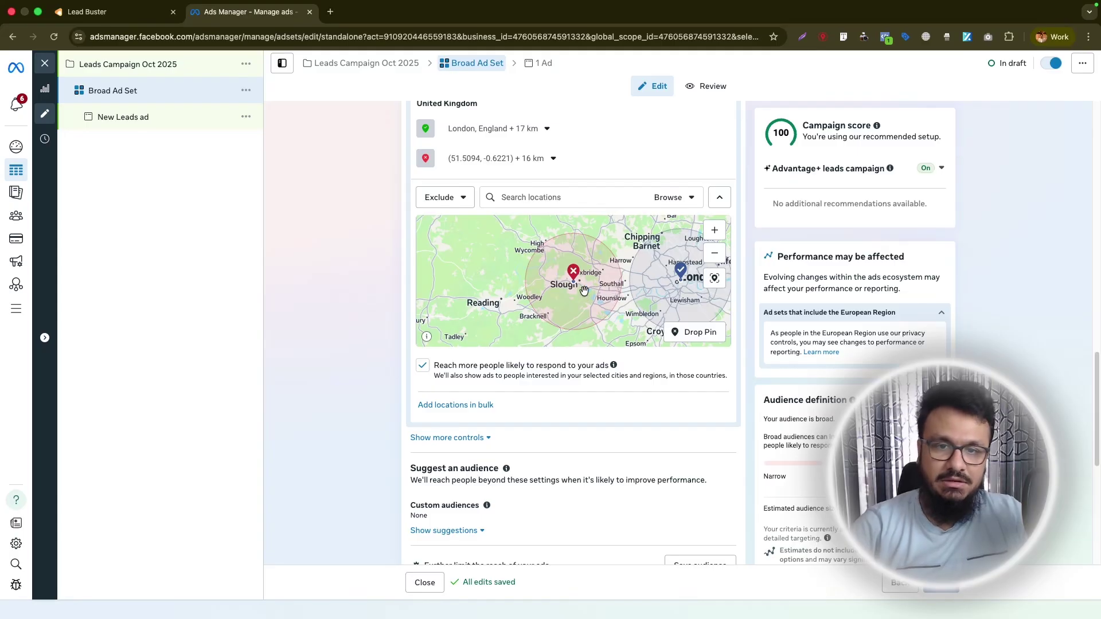
Expand Custom audiences and show the suggested age, gender and targeting options.
scroll(297, 415, "down", 6)
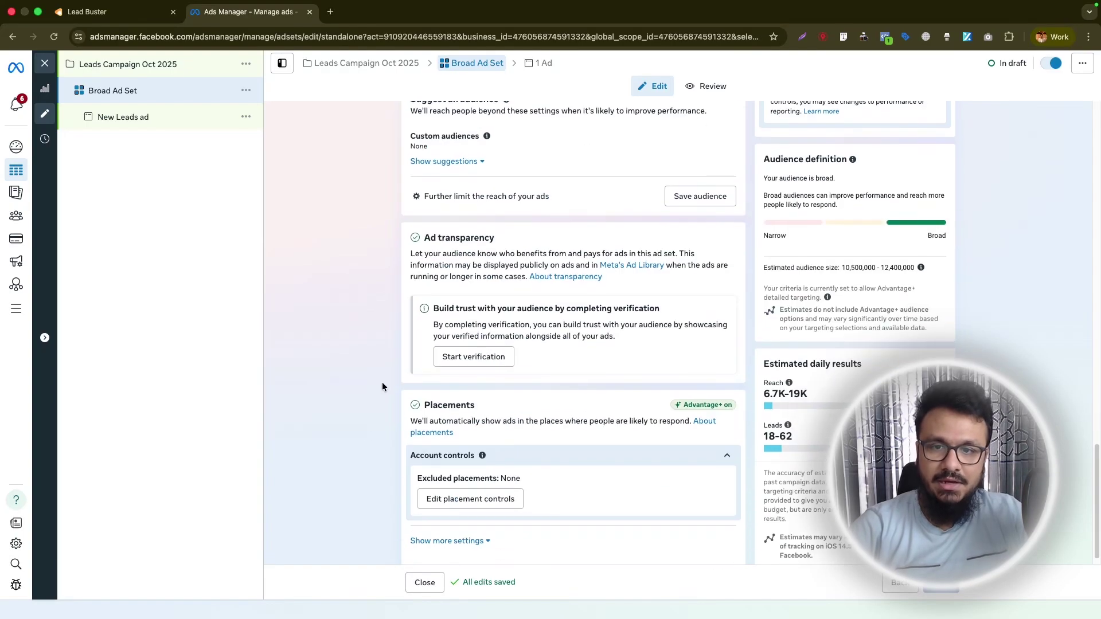
scroll(382, 382, "down", 1)
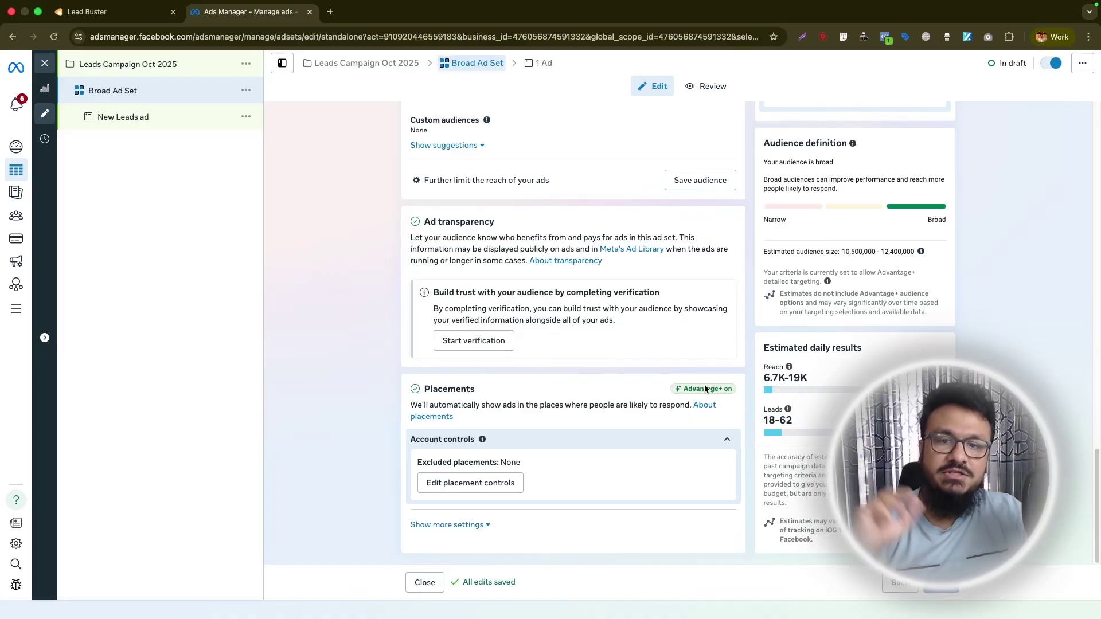
scroll(544, 405, "up", 4)
scroll(543, 404, "up", 2)
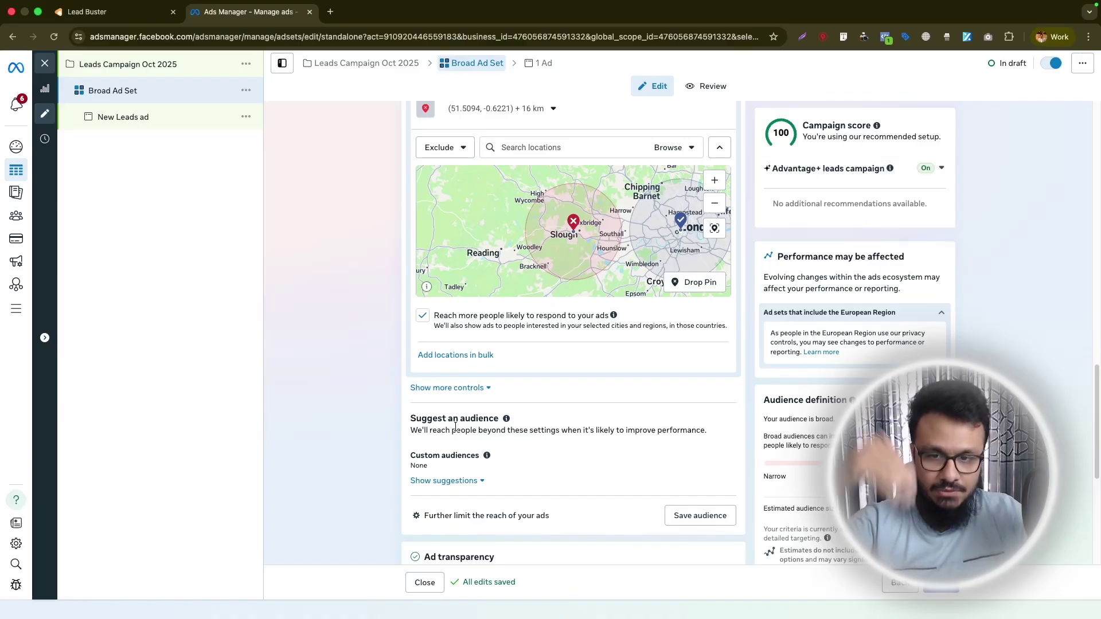
left_click(475, 474)
scroll(474, 474, "down", 5)
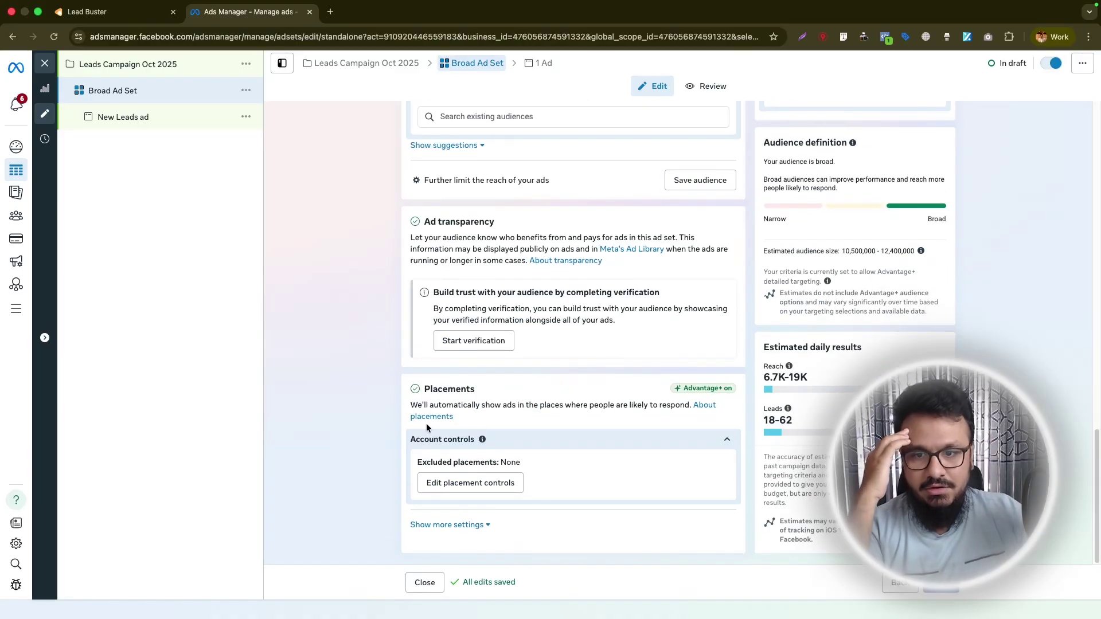
scroll(426, 423, "up", 1)
left_click(458, 256)
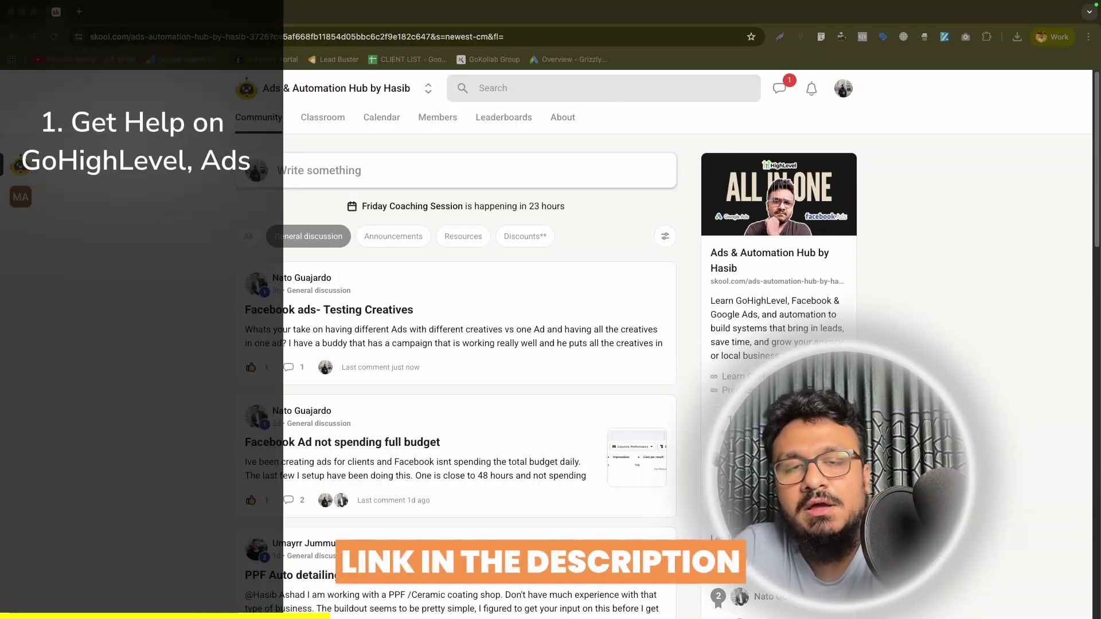
Browse the Ads & Automation Hub community's Calendar and Classroom pages.
left_click(381, 117)
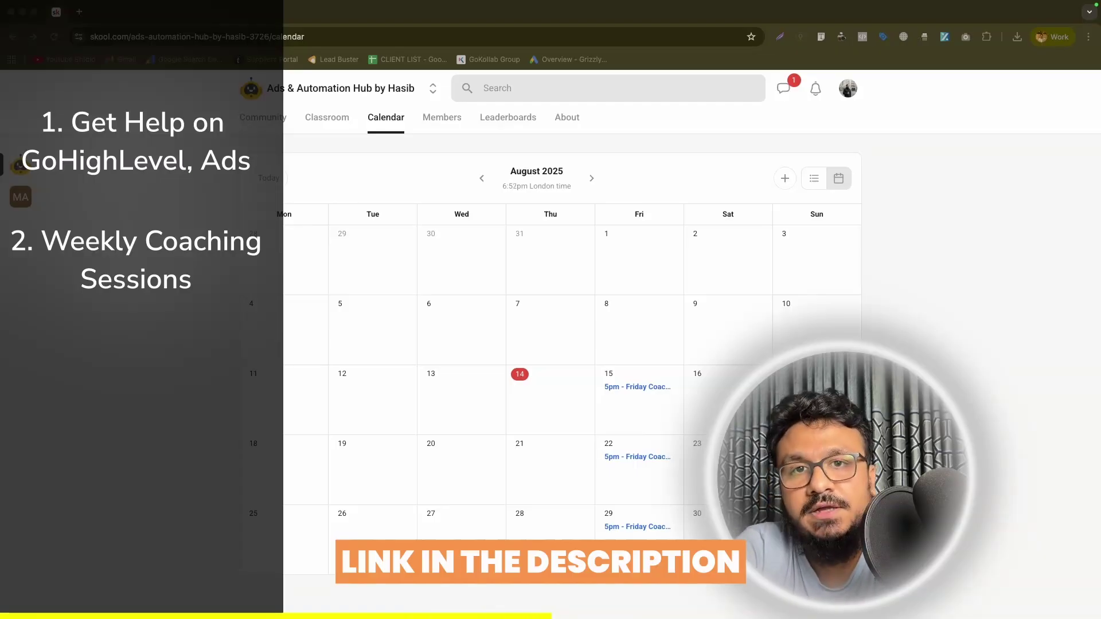
left_click(327, 117)
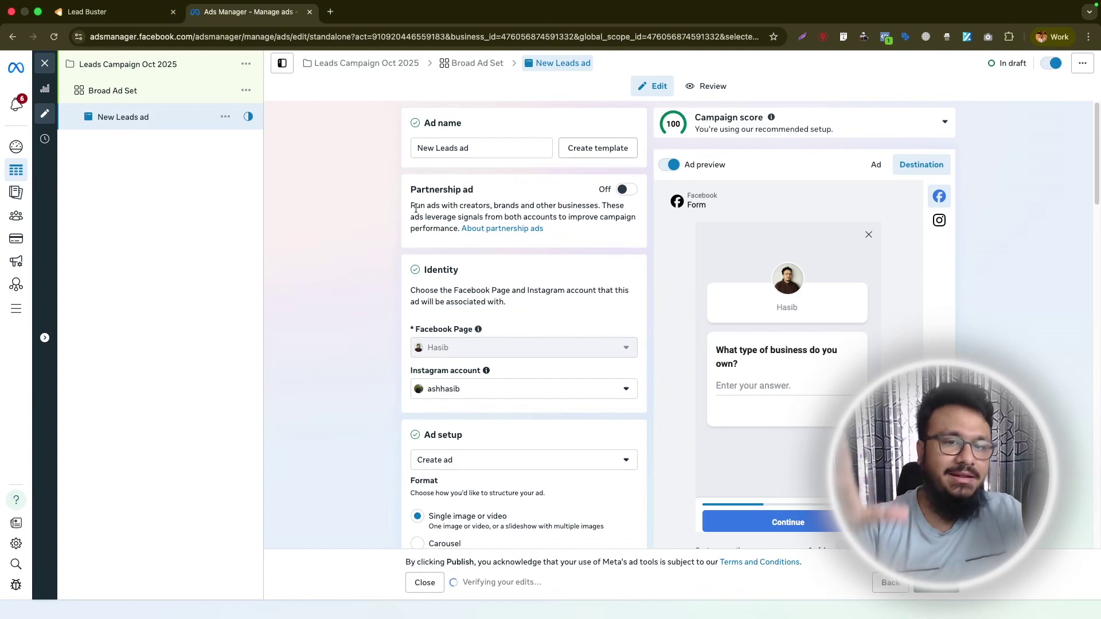
In the New Leads ad, set up the creative as an image ad.
scroll(386, 293, "down", 5)
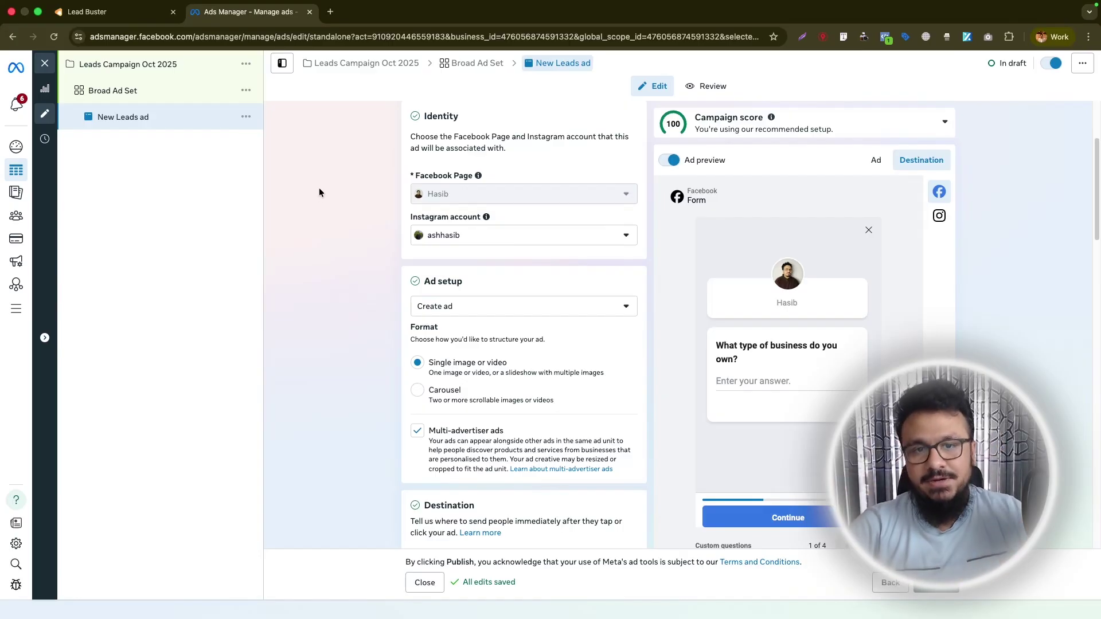
mouse_move(428, 194)
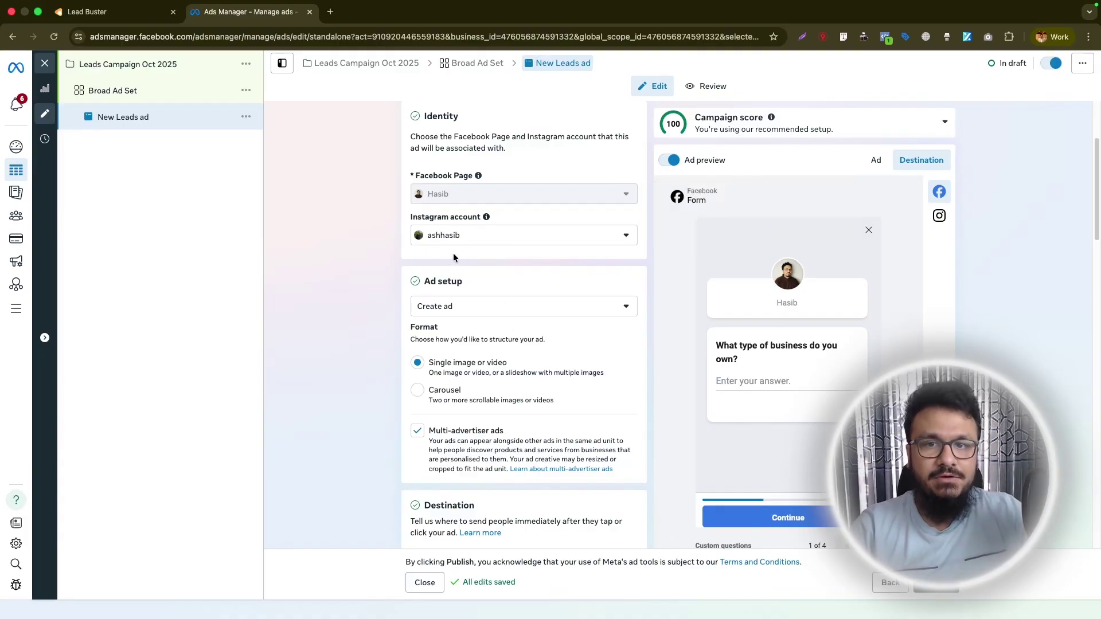
mouse_move(466, 205)
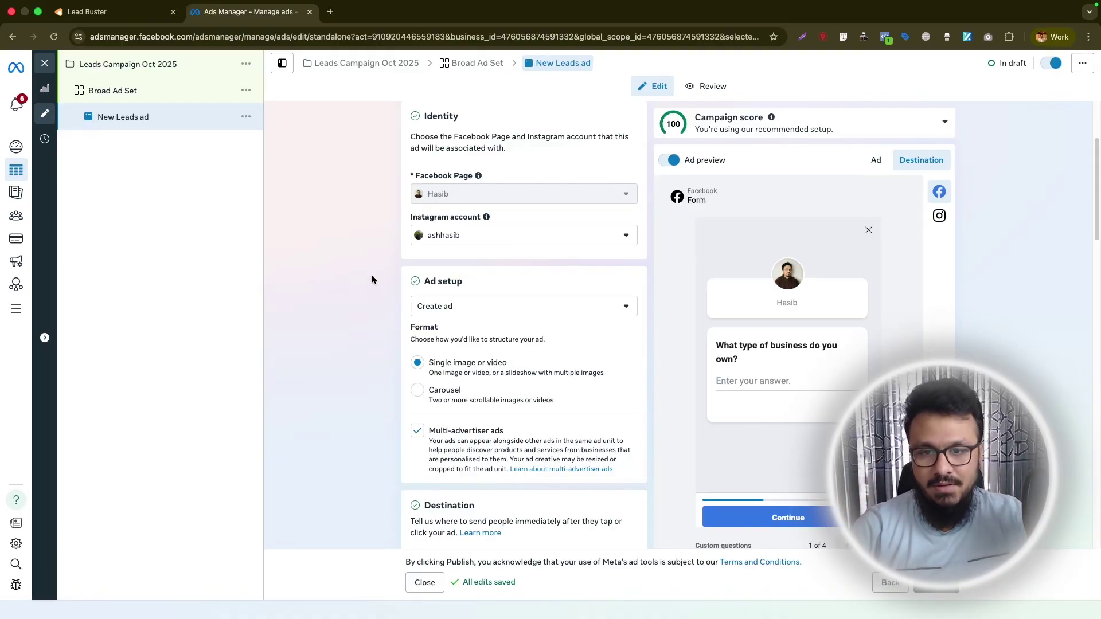
scroll(411, 310, "down", 10)
left_click(456, 372)
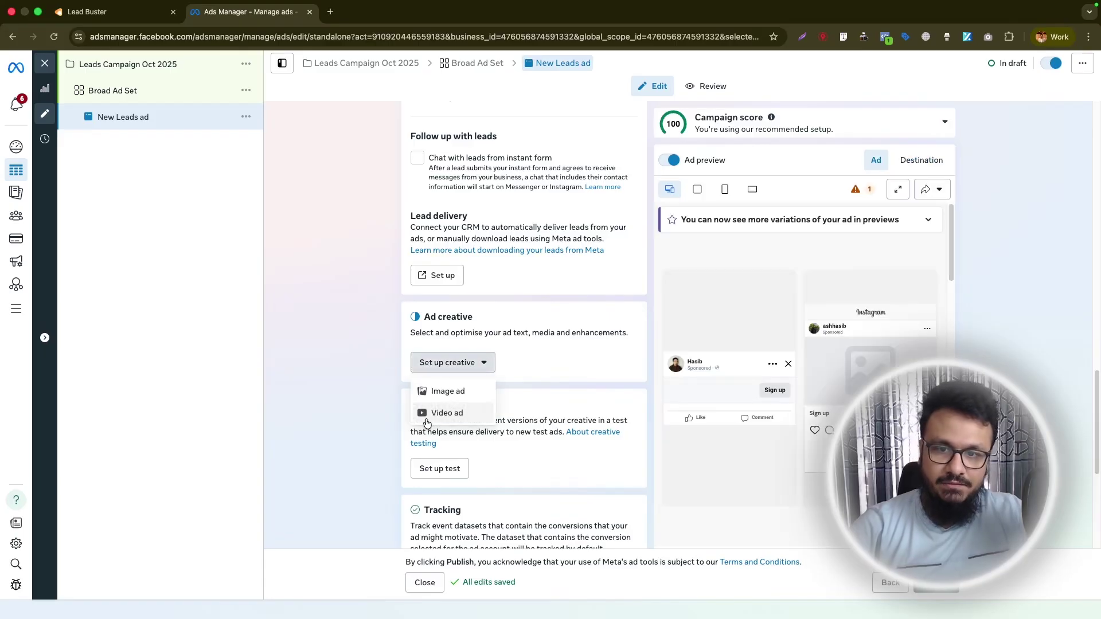
left_click(432, 391)
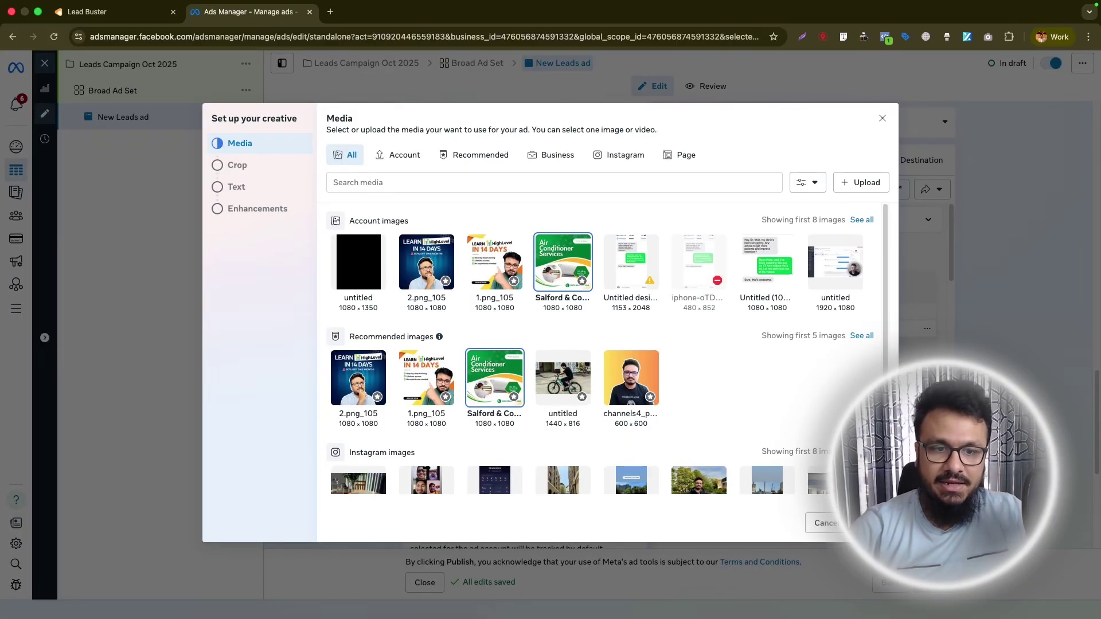
Pick the Air Conditioner Services image and keep the horizontal crop at Original.
left_click(869, 523)
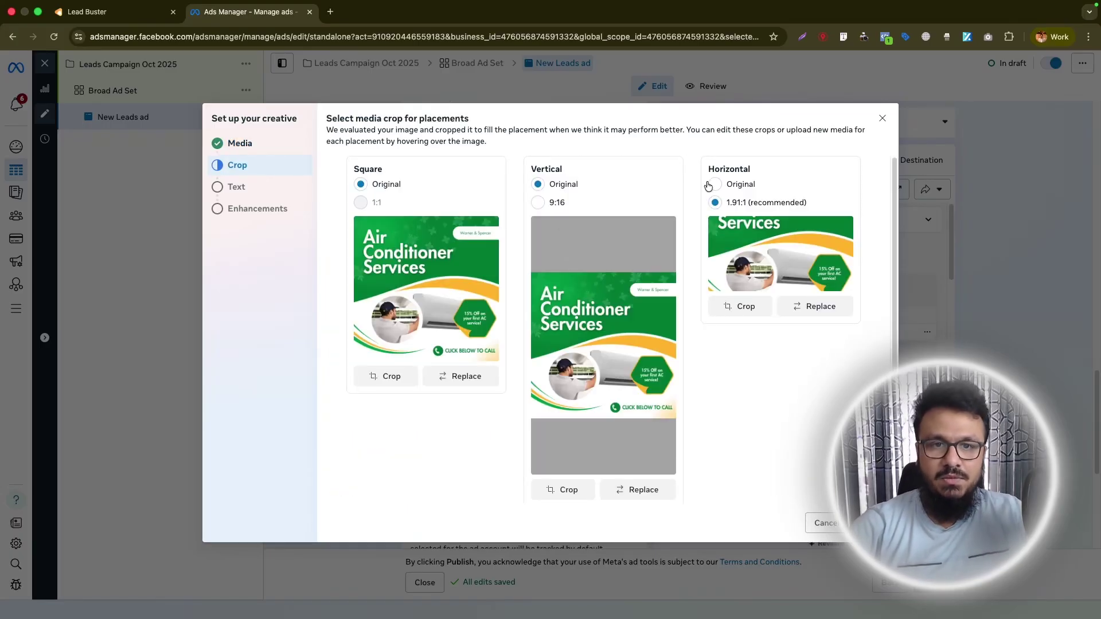
left_click(712, 184)
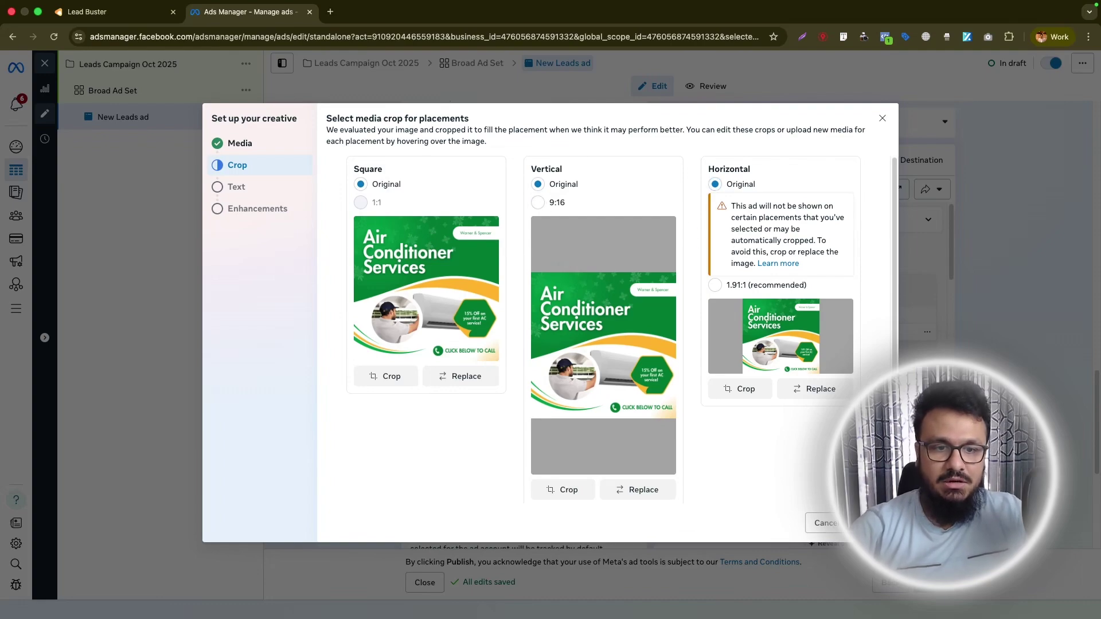
left_click(863, 524)
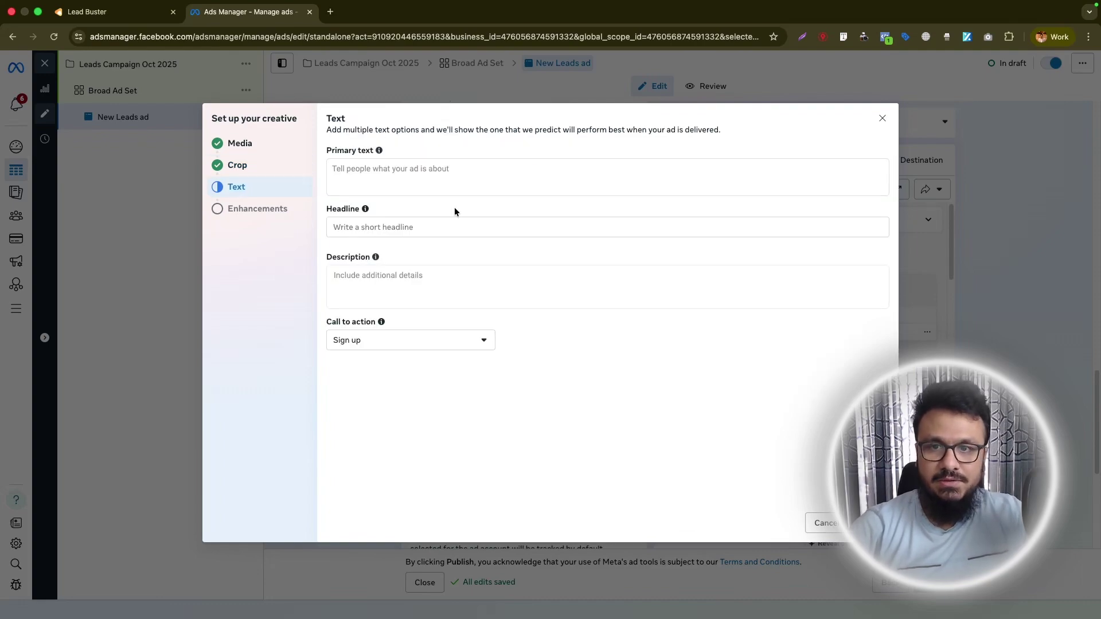
Enter primary text 'This is the primary text.' and headline 'This is a headline', then finish.
left_click(381, 167)
type("This is the primary text.")
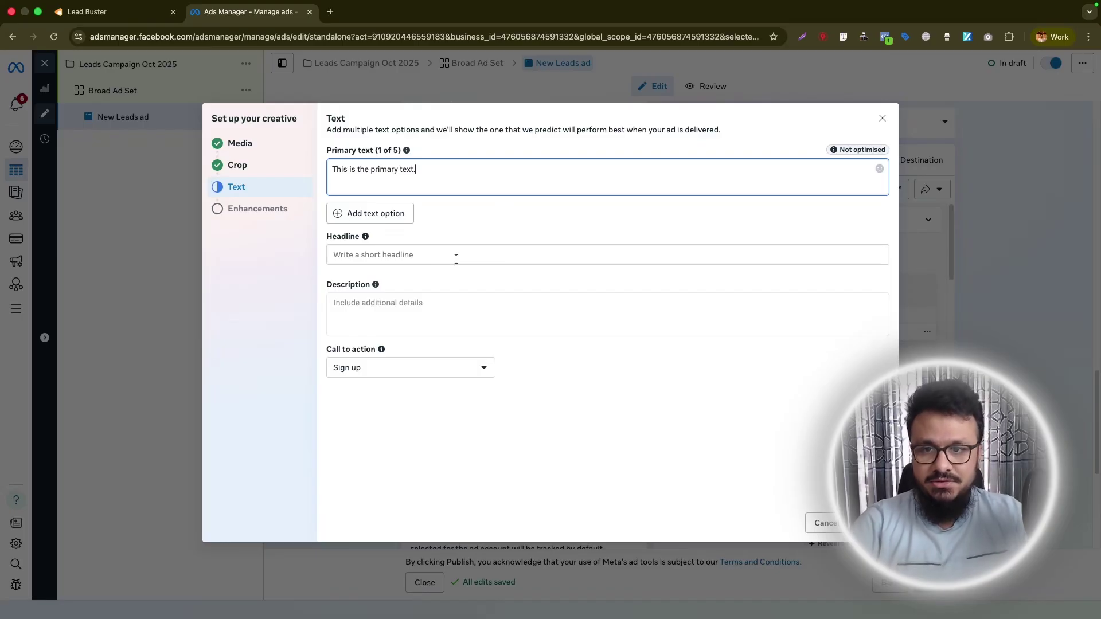
left_click(456, 259)
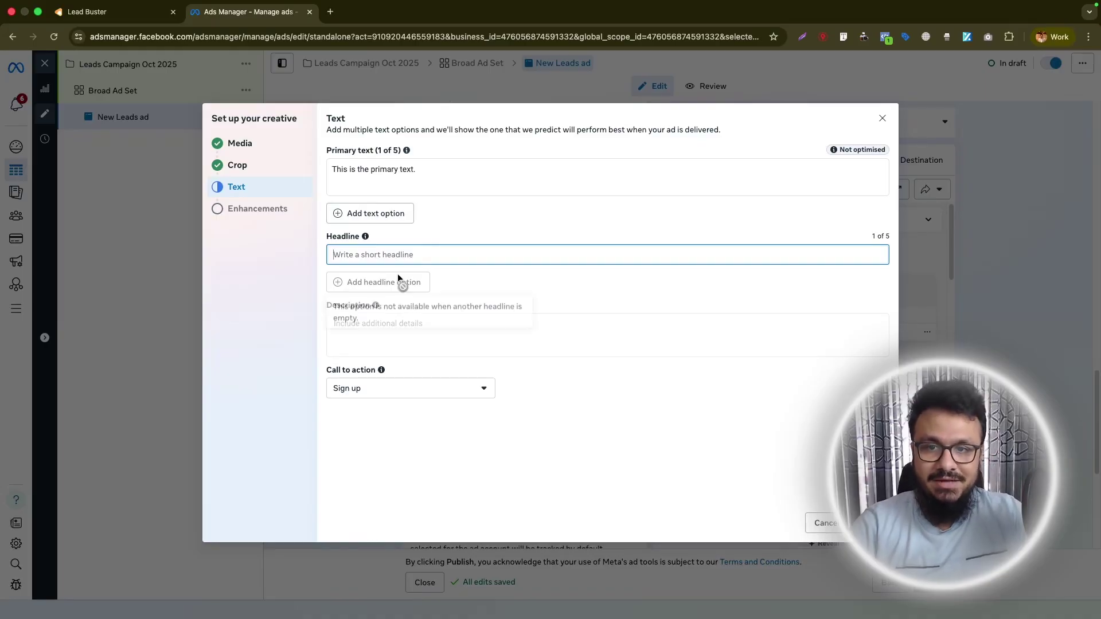
type("This is a headline")
left_click(869, 523)
left_click(869, 523)
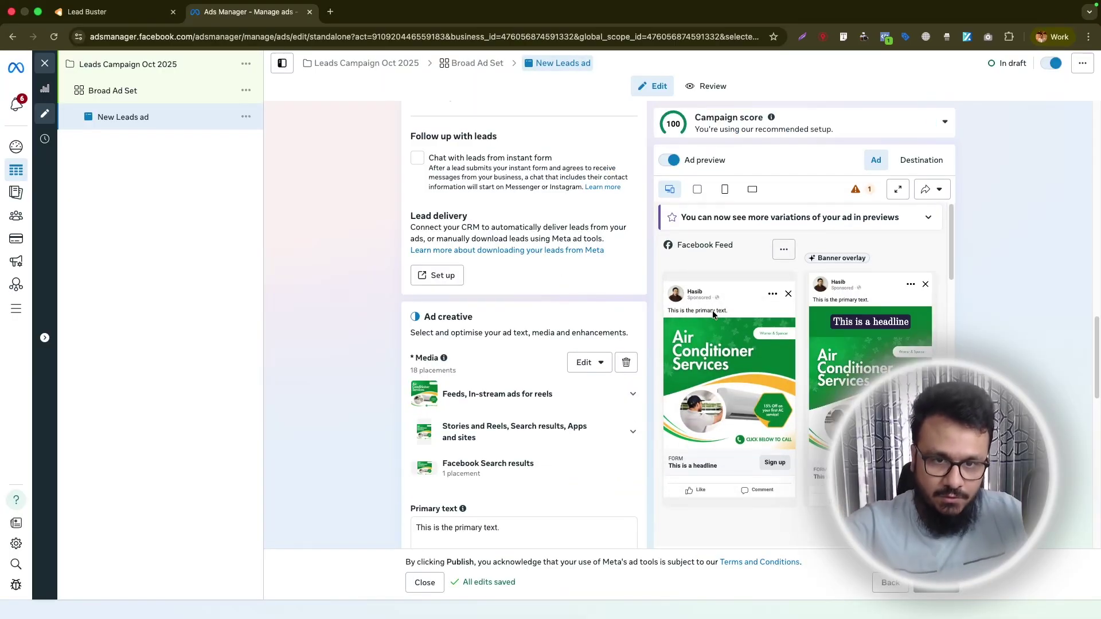
scroll(717, 310, "down", 1)
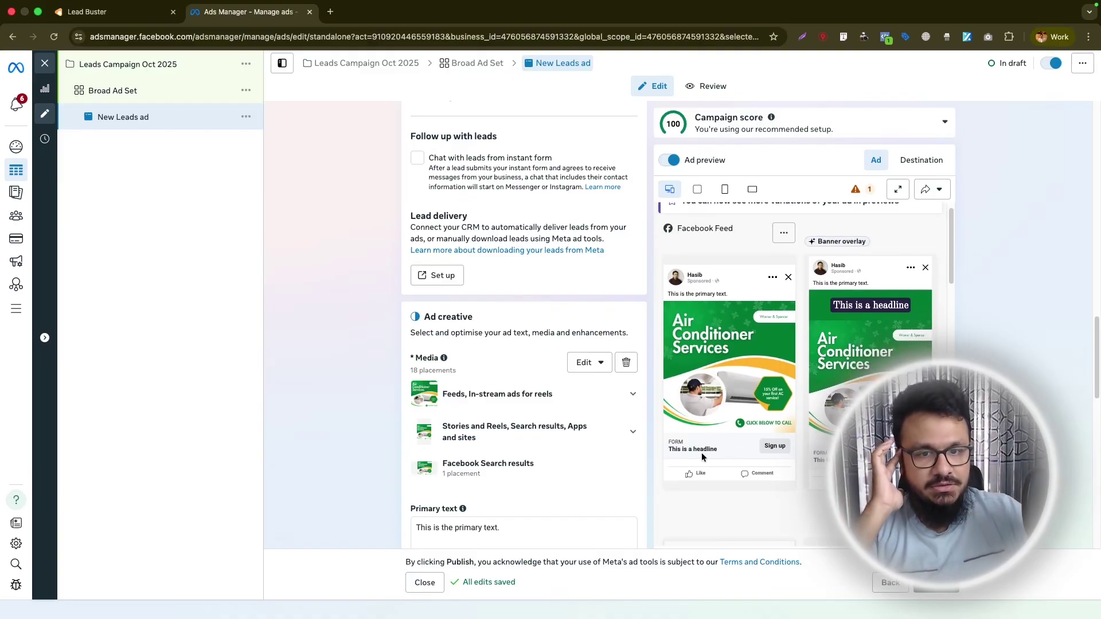
scroll(410, 315, "up", 10)
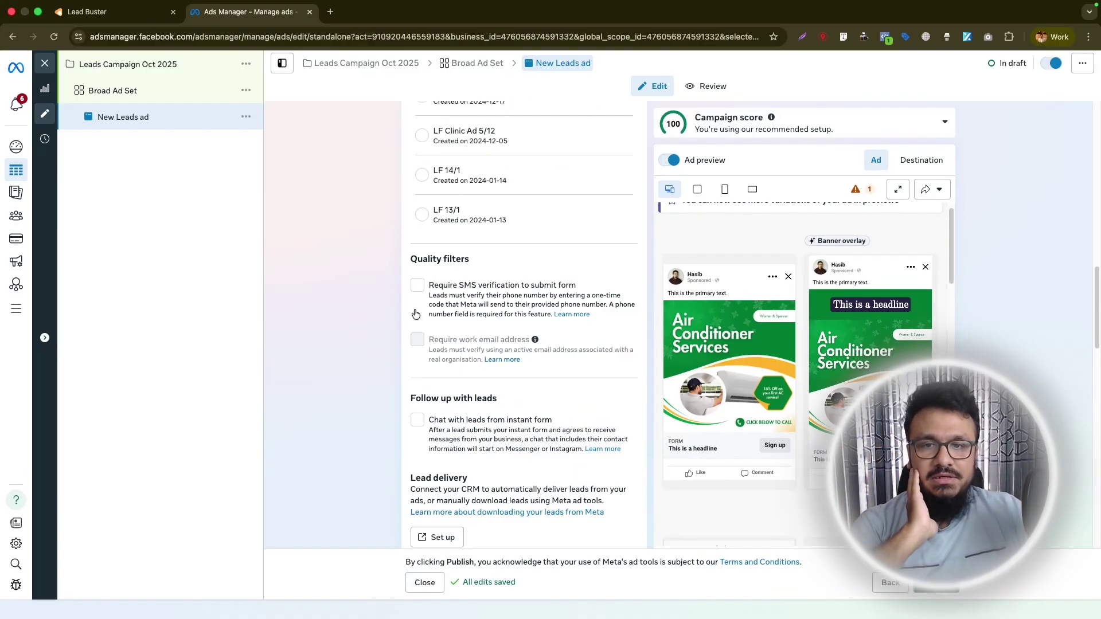
scroll(417, 315, "up", 1)
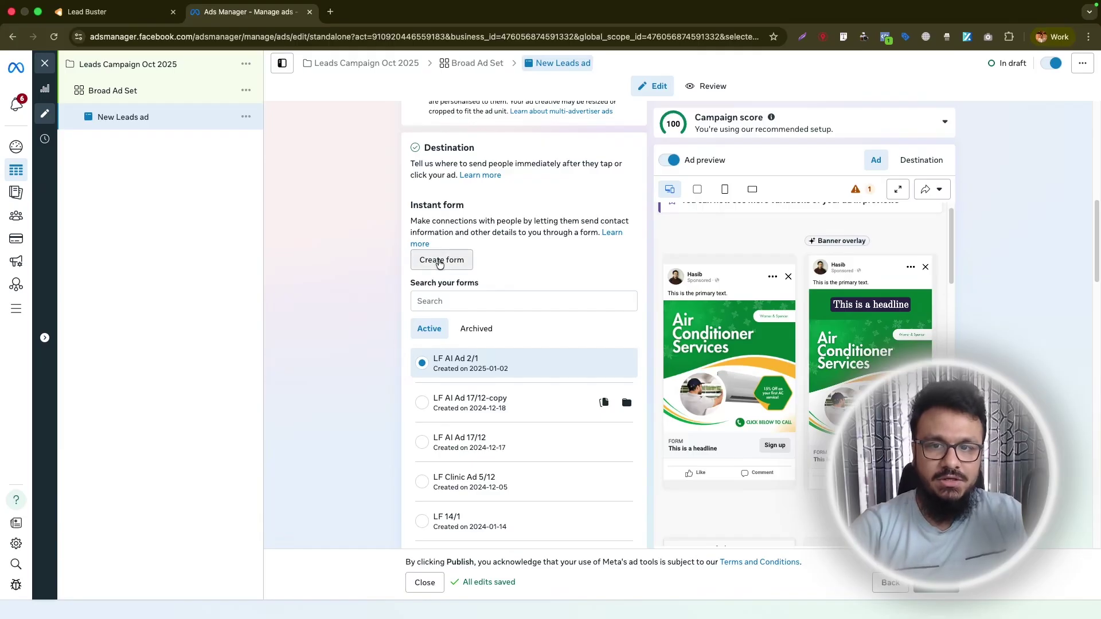
left_click(440, 260)
Name the new instant form 'Lead Form 27 Oct', leaving the More volume type.
triple_click(404, 254)
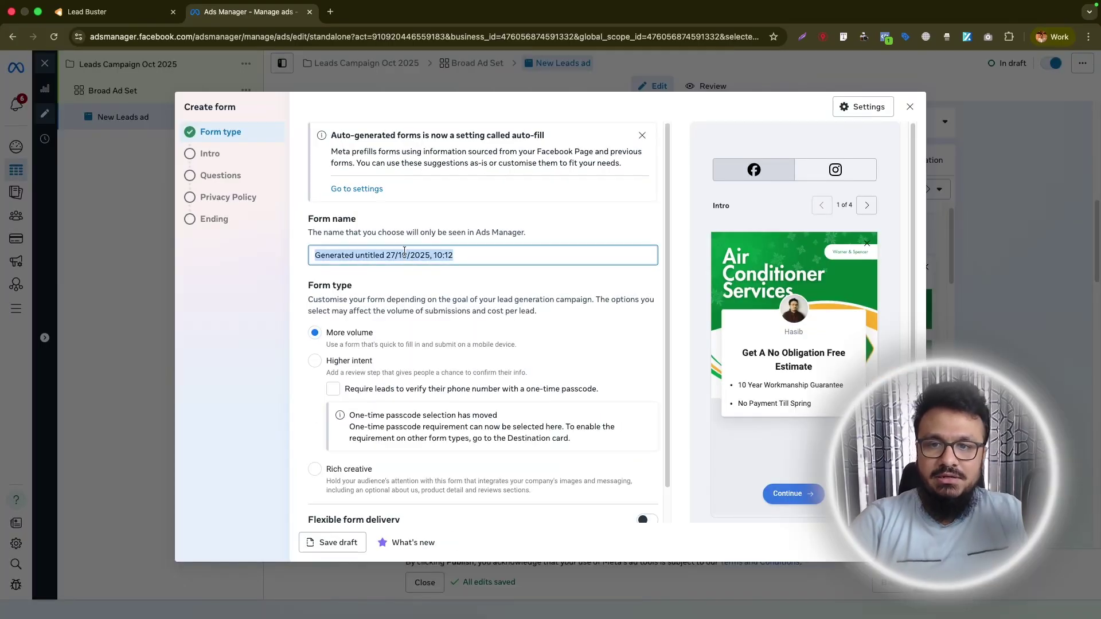
type("Lead Fo")
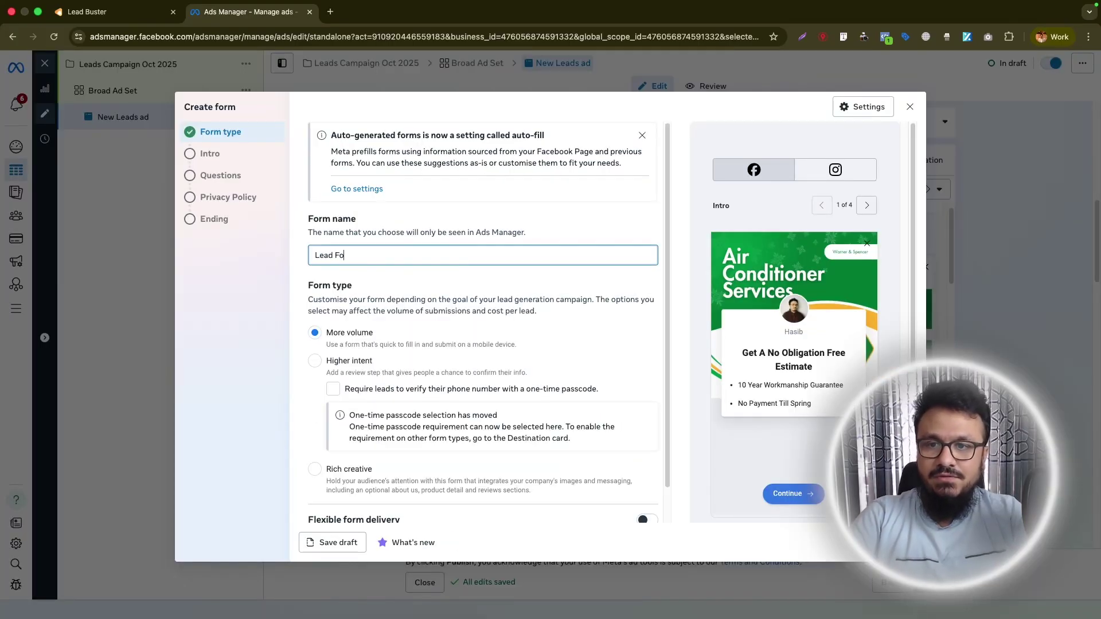
type("rm 27 Oct")
left_click(405, 226)
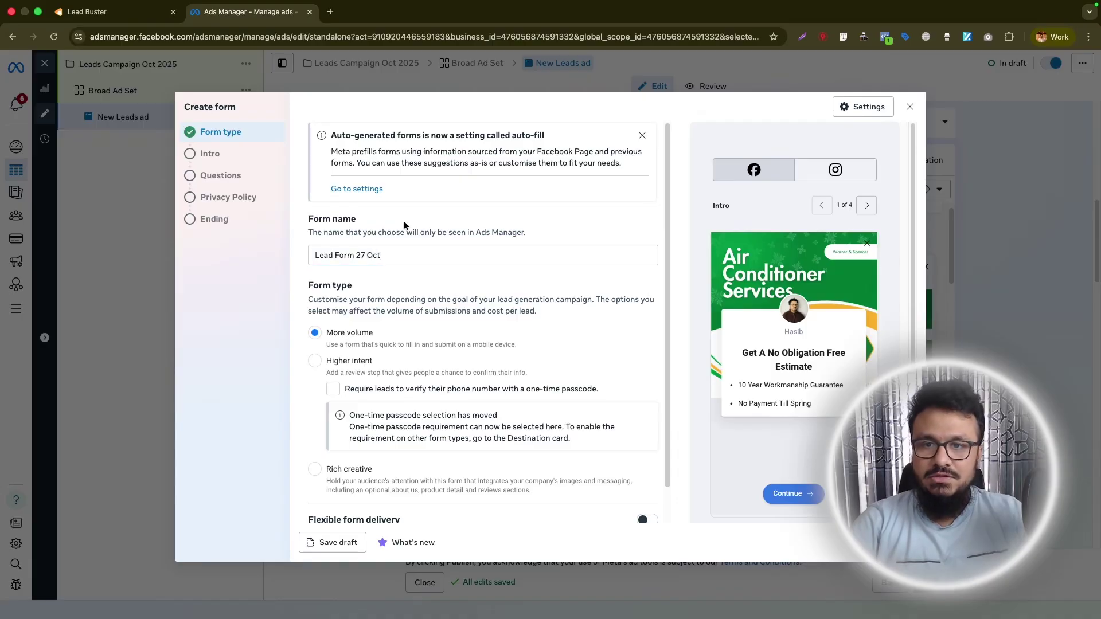
scroll(434, 290, "down", 1)
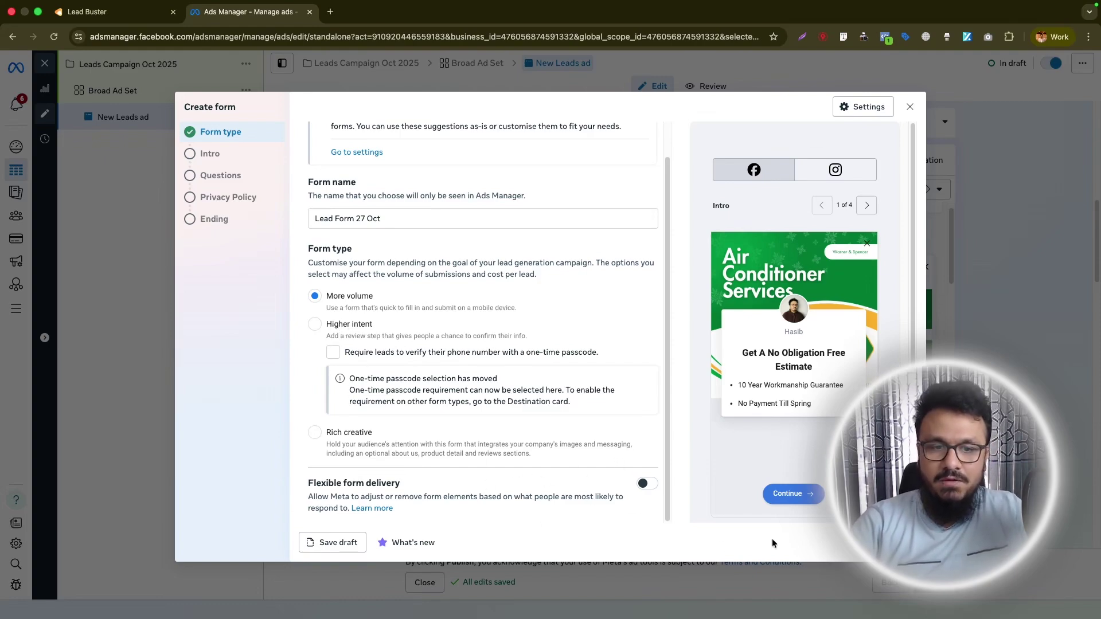
Switch off the form intro's background image and greeting, then advance to Questions.
left_click(889, 542)
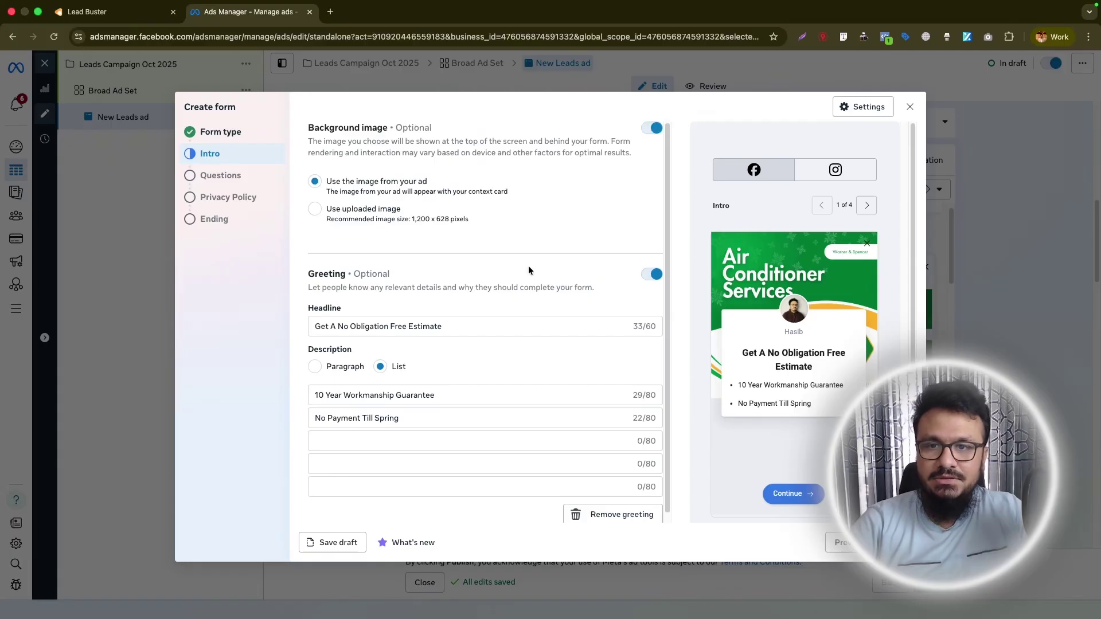
left_click(652, 128)
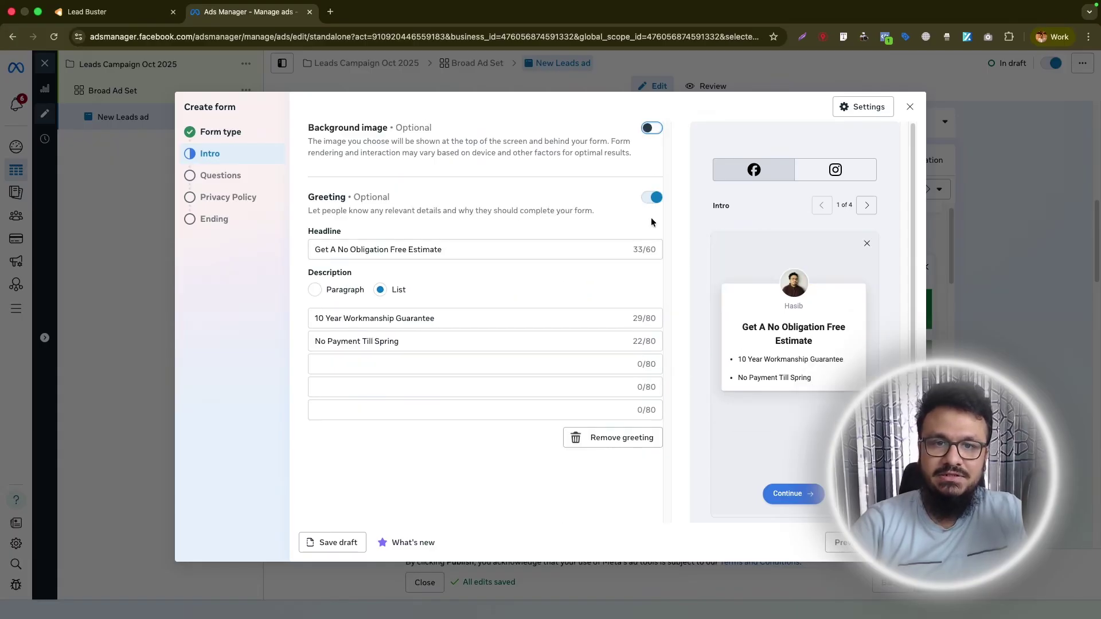
left_click(652, 197)
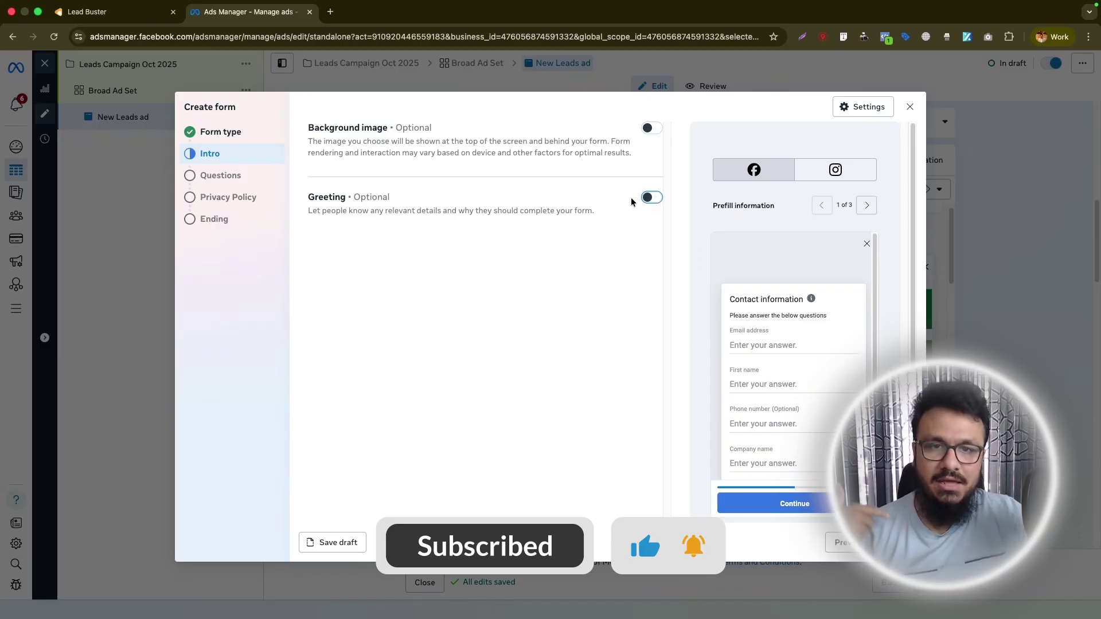
left_click(650, 203)
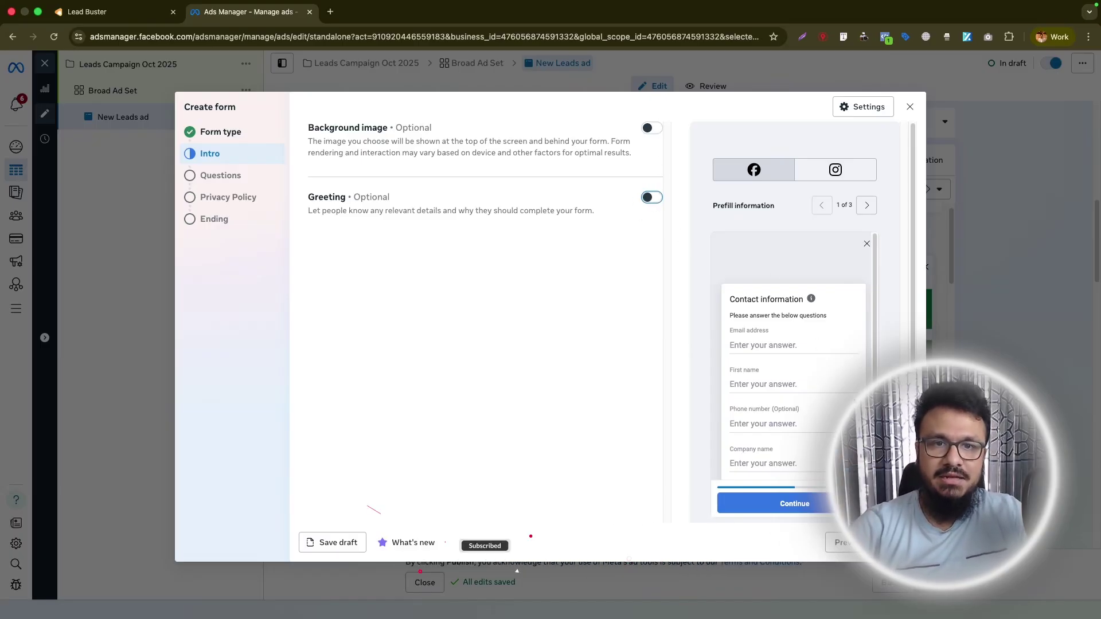
left_click(894, 543)
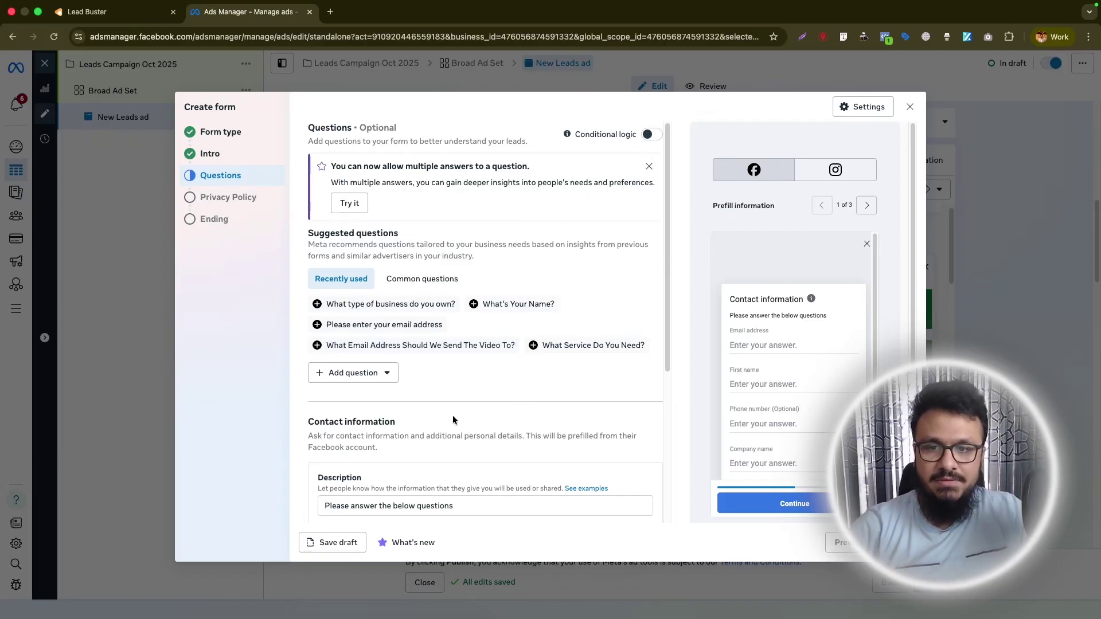
Add a multiple-choice question titled 'What Service Do You Need?'.
scroll(476, 413, "down", 1)
scroll(752, 366, "down", 1)
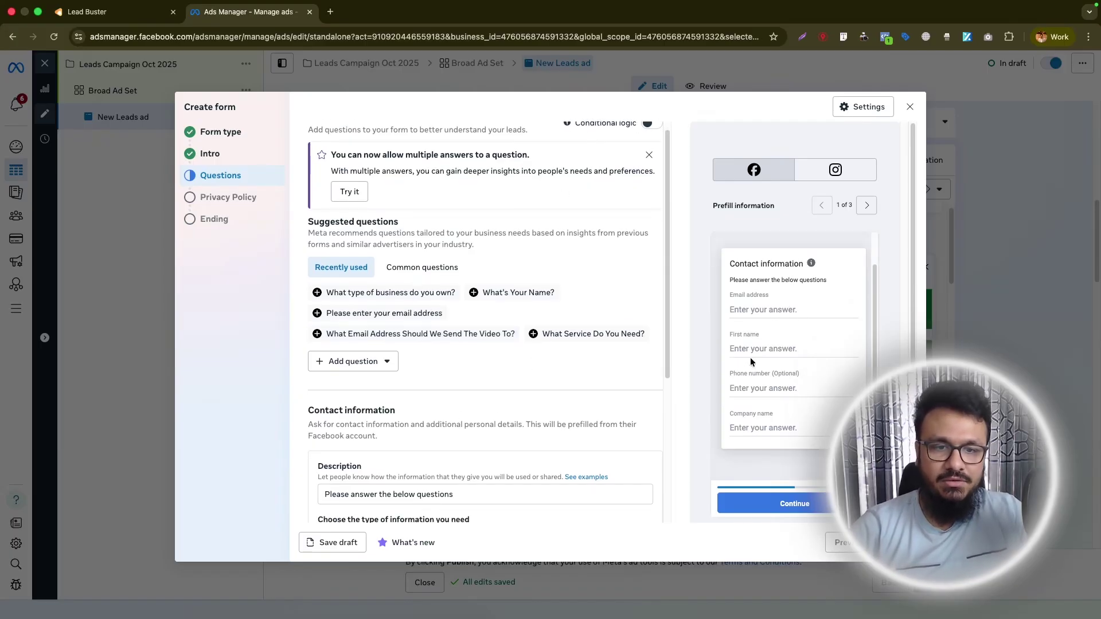
scroll(422, 349, "up", 1)
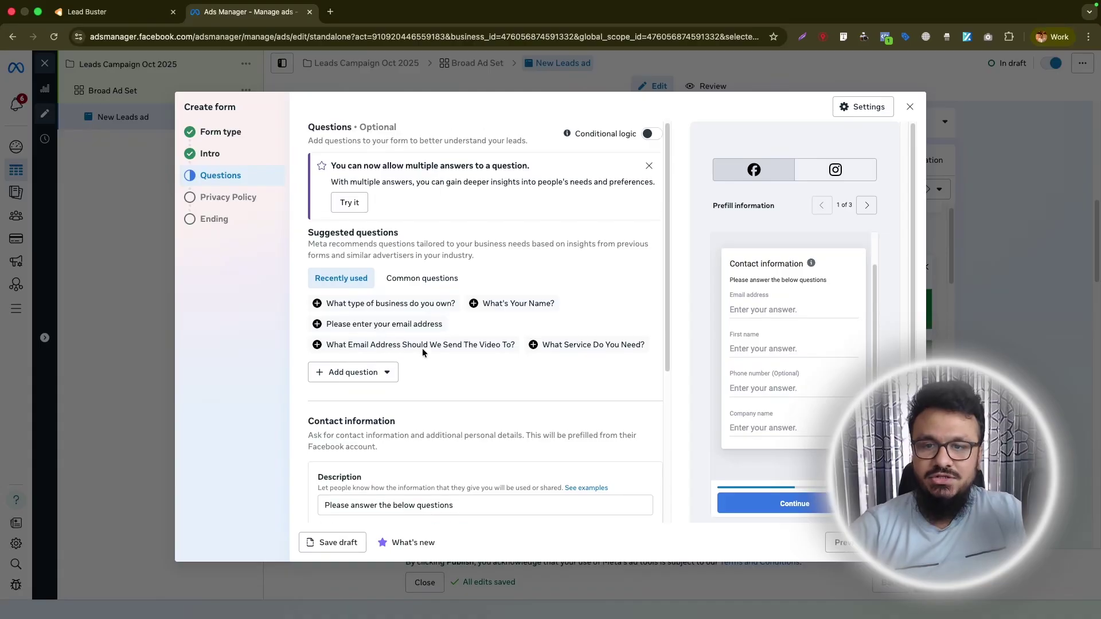
left_click(385, 376)
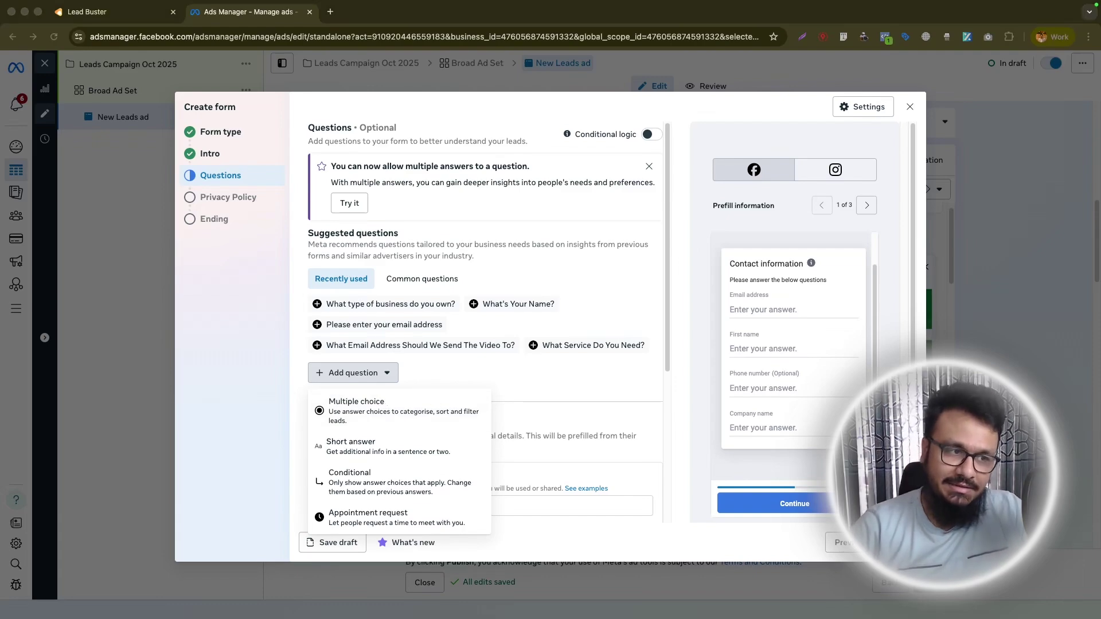
left_click(379, 404)
scroll(511, 369, "down", 5)
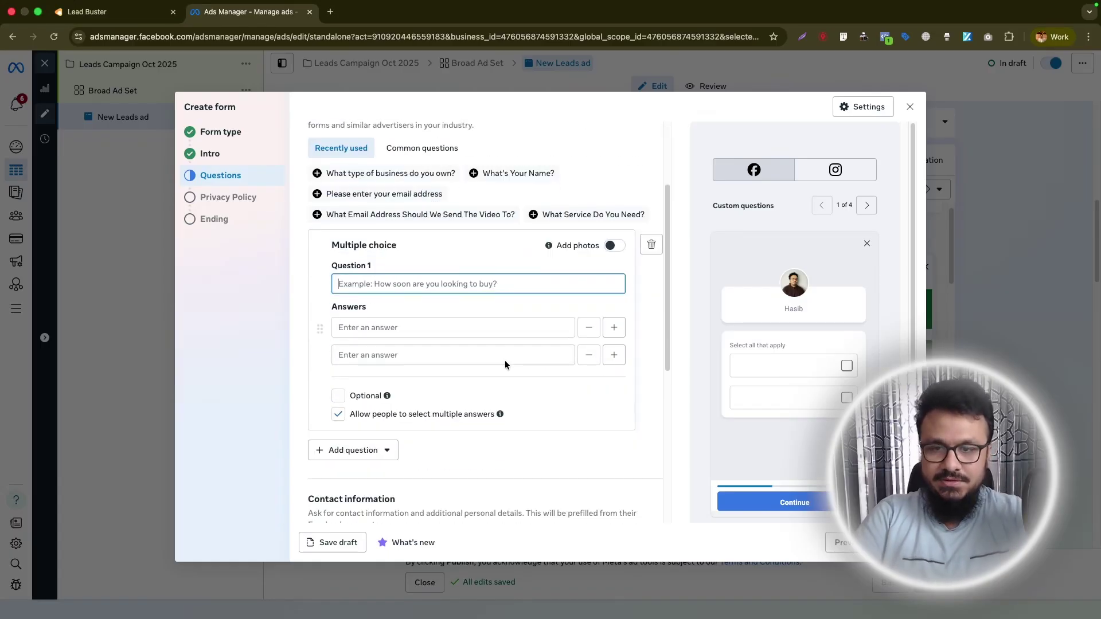
type("What Service Do You Need?")
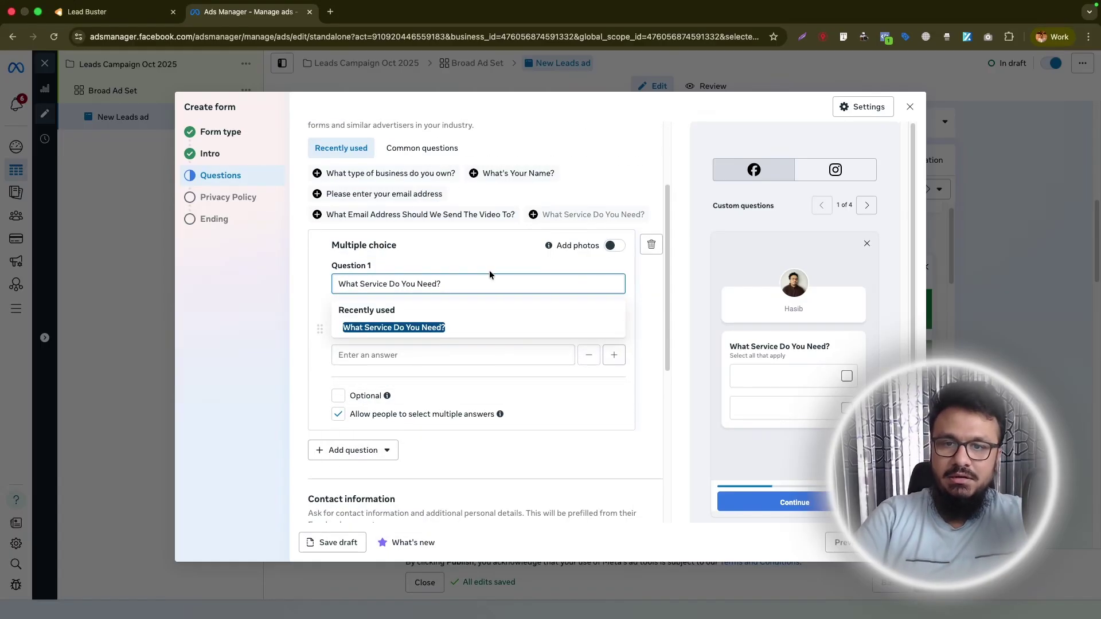
key("Tab")
Enter answers Air Conditioning Service, Heating System Upgrade and Air Conditioning Replacement.
type("Air Conditioning Service")
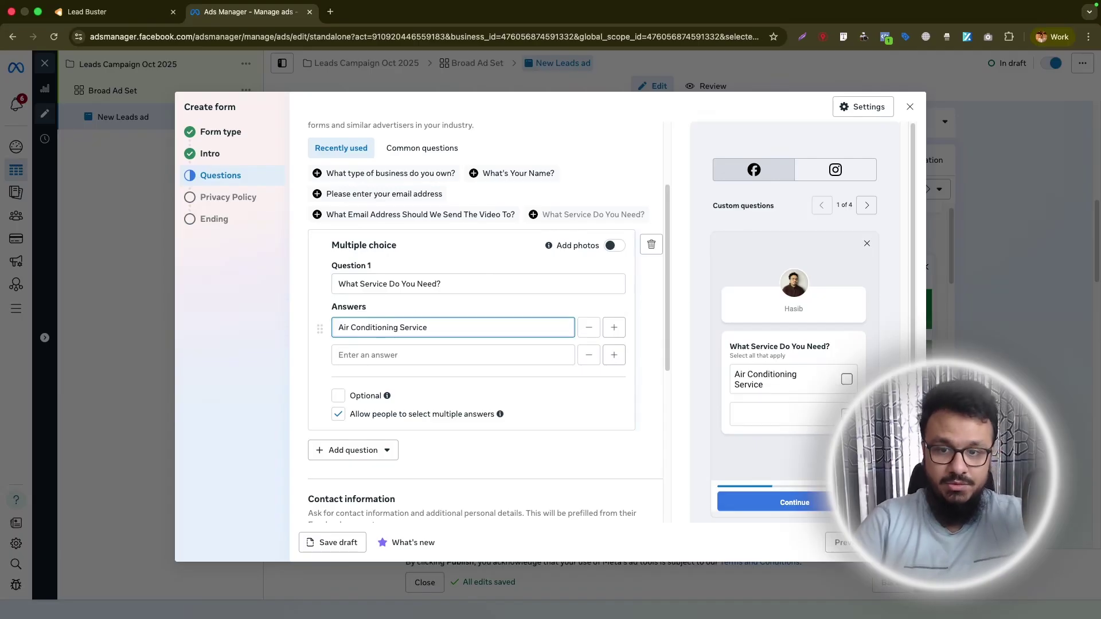
left_click(376, 356)
type("He")
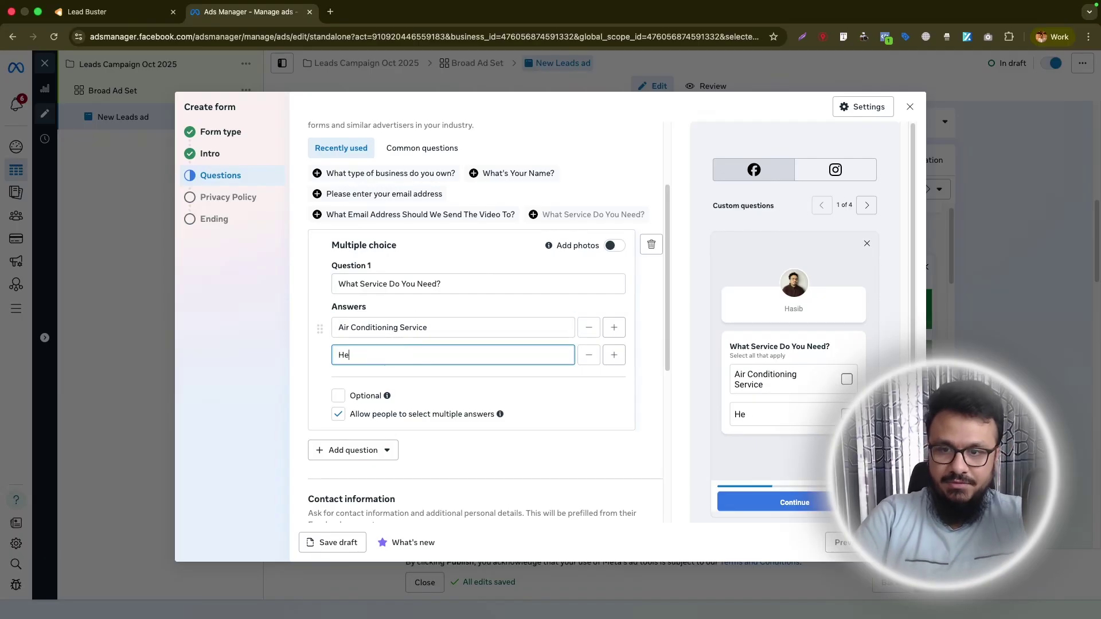
type("ating System U")
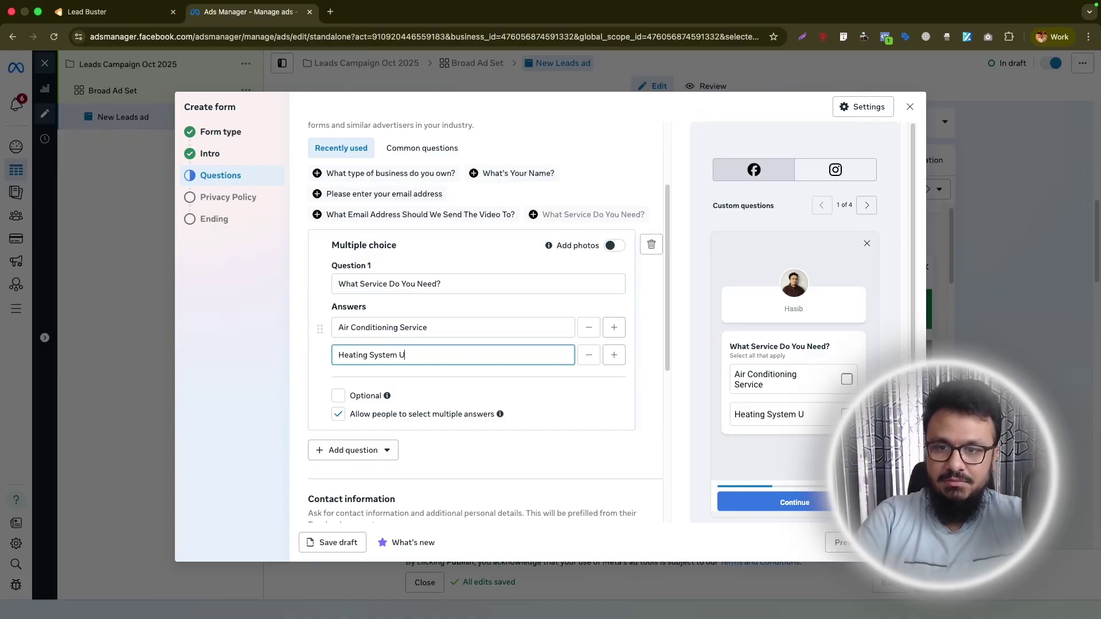
type("pgrade")
key("Return")
type("Air Conditioning Replacement")
scroll(395, 348, "down", 5)
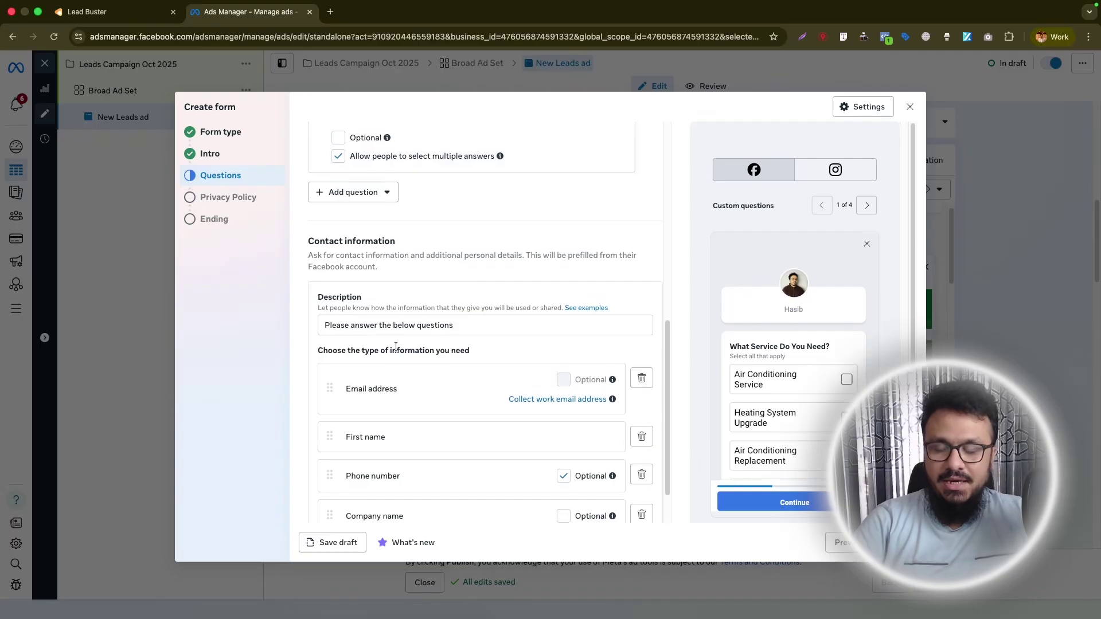
Move First name to the top of contact fields and remove Company name.
scroll(396, 348, "up", 1)
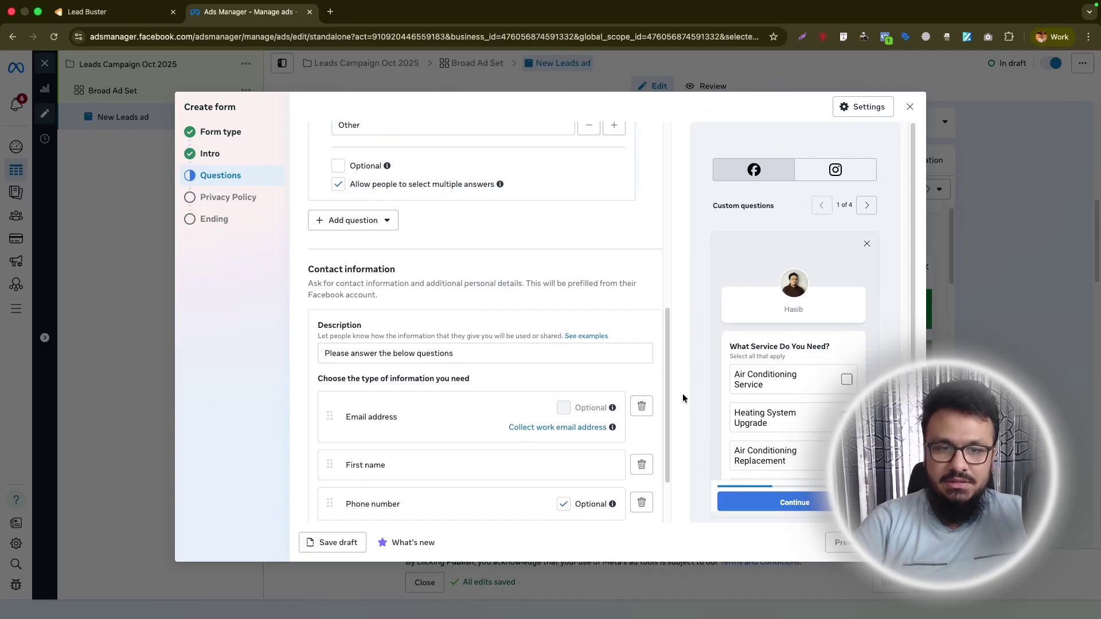
scroll(487, 349, "down", 3)
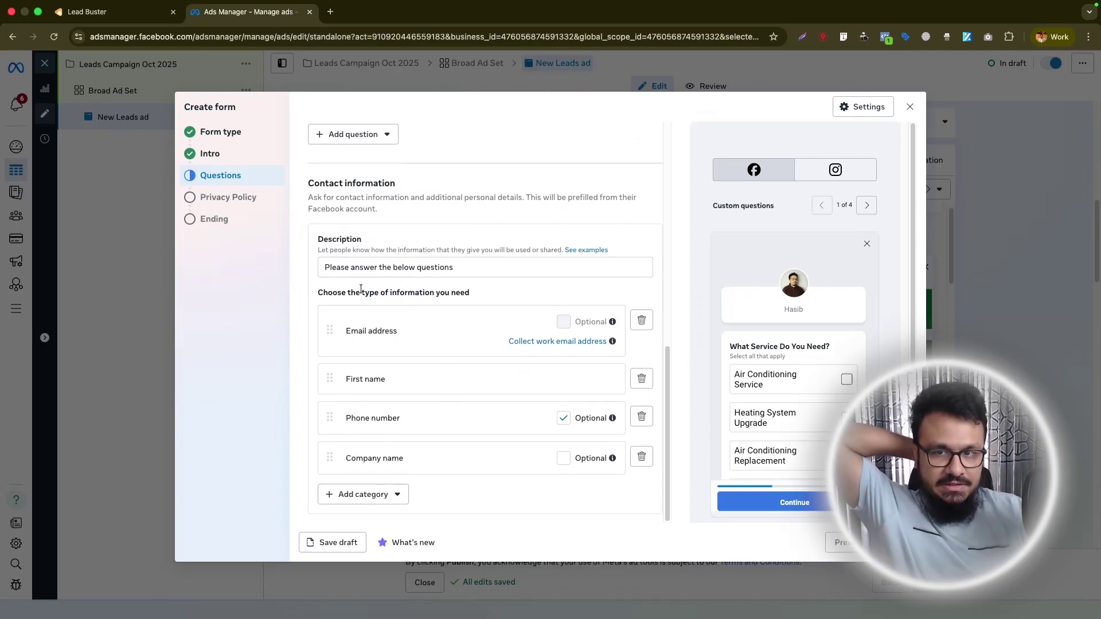
left_click_drag(330, 379, 336, 333)
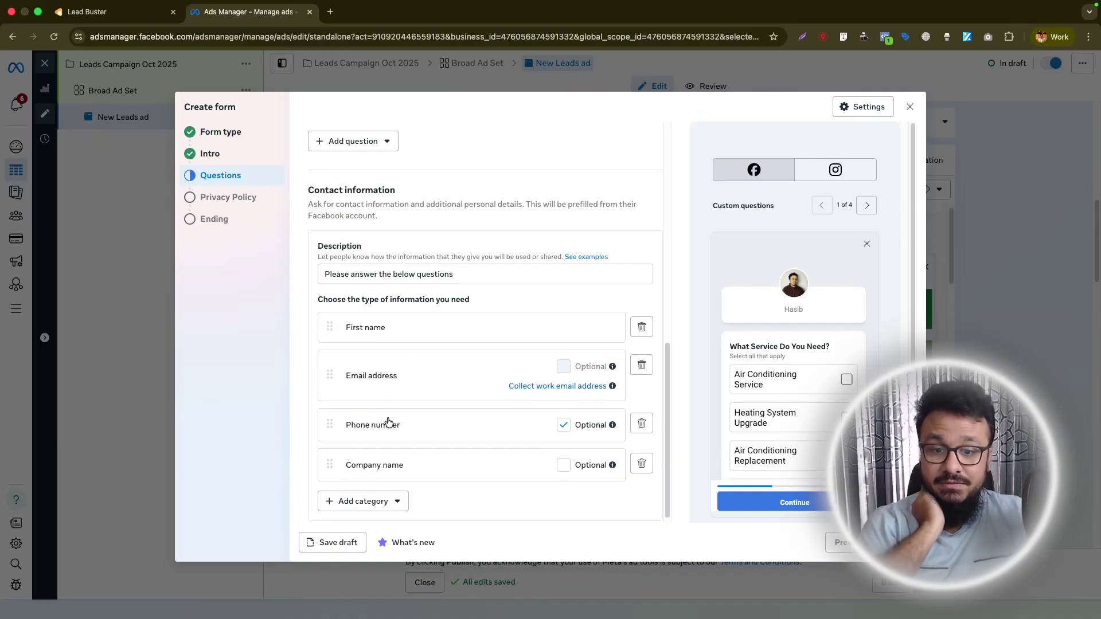
left_click(642, 462)
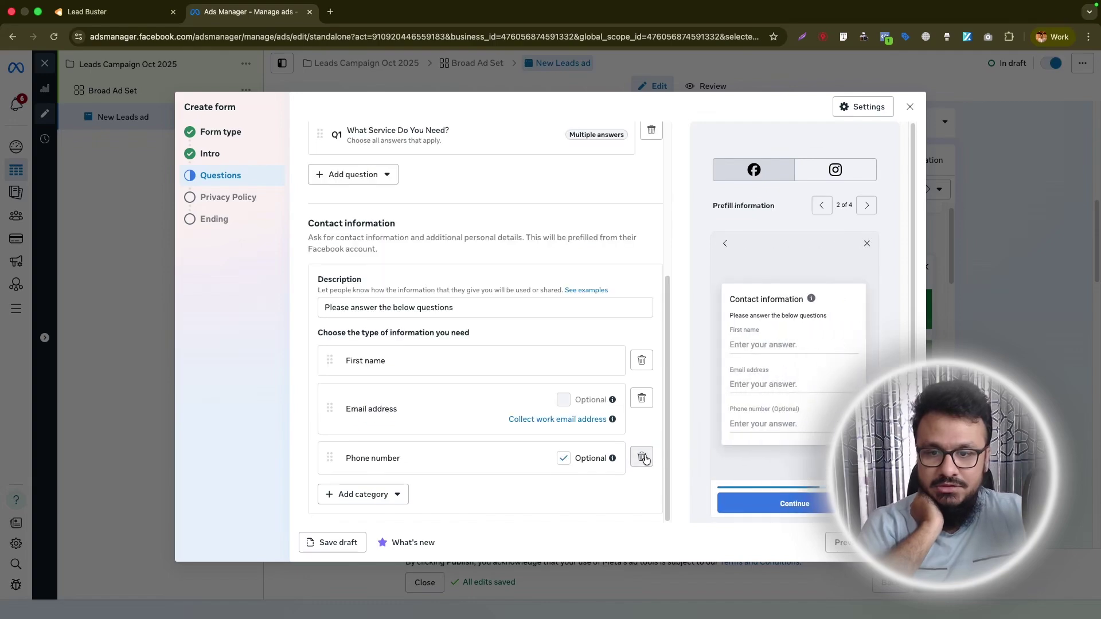
Add a Surname contact field below First name and continue to Privacy Policy.
left_click(367, 494)
mouse_move(385, 389)
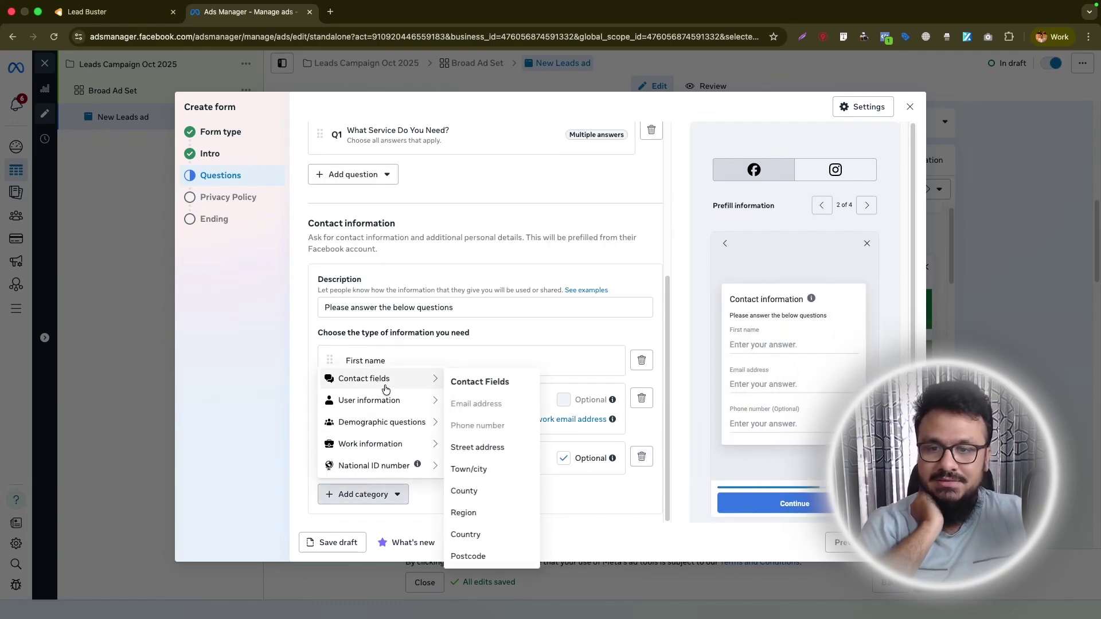
left_click(486, 465)
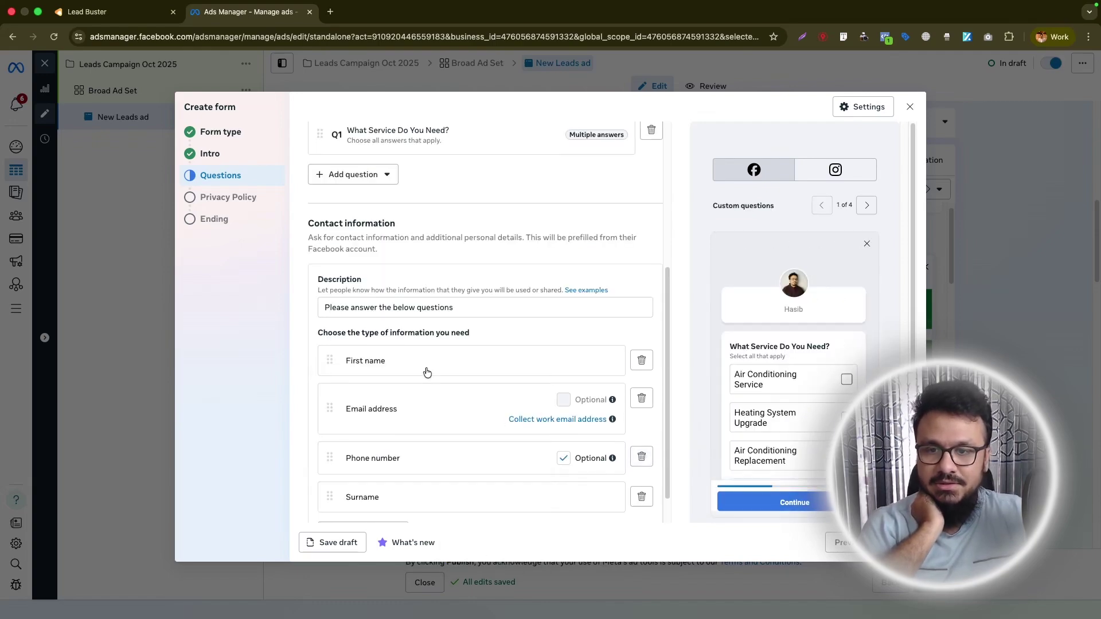
scroll(372, 405, "down", 1)
left_click_drag(329, 457, 335, 367)
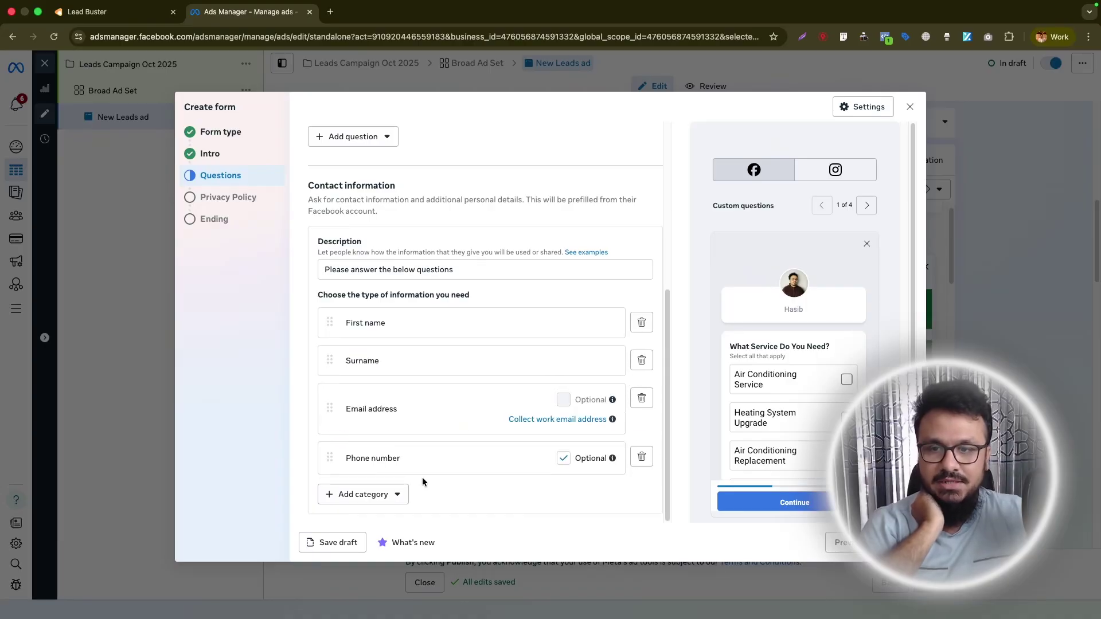
left_click(840, 502)
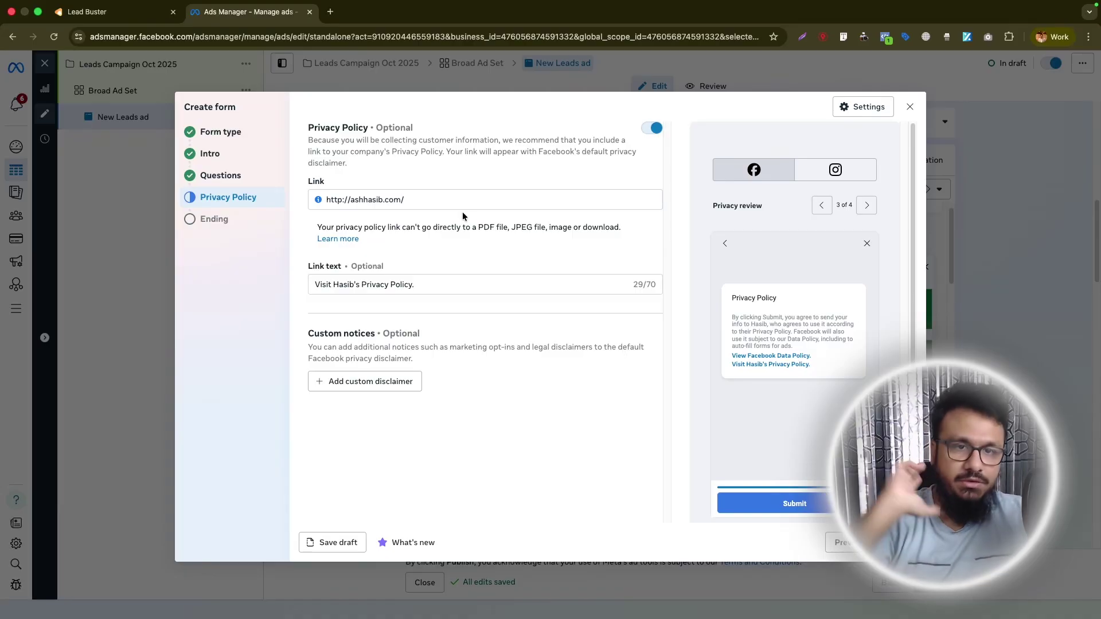
Keep the existing privacy policy link and proceed to the Ending step.
left_click(496, 197)
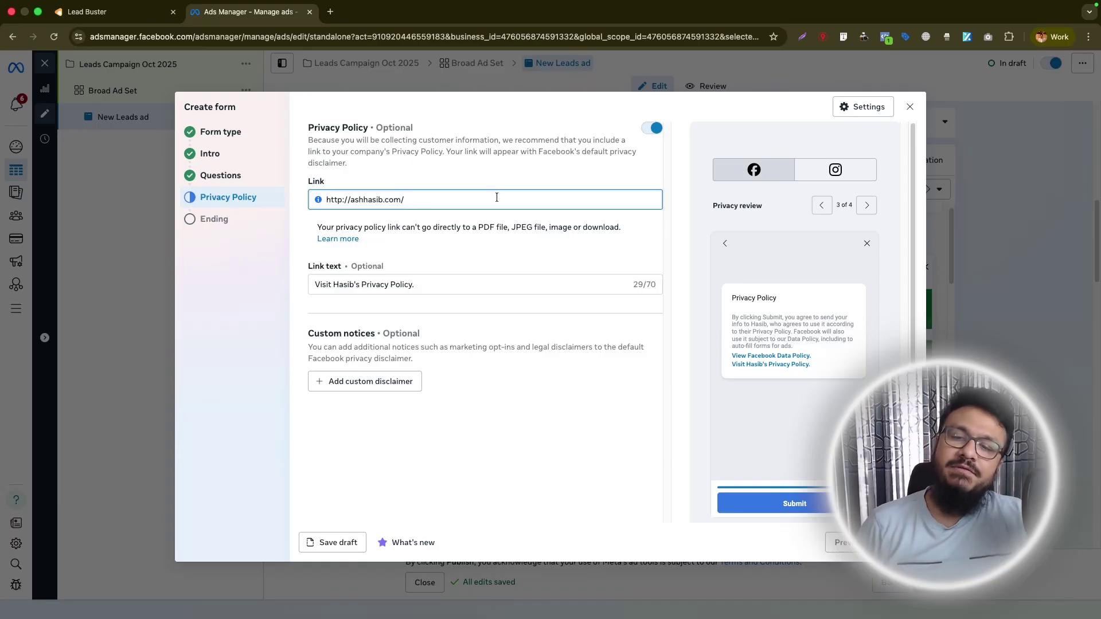
key("super+a")
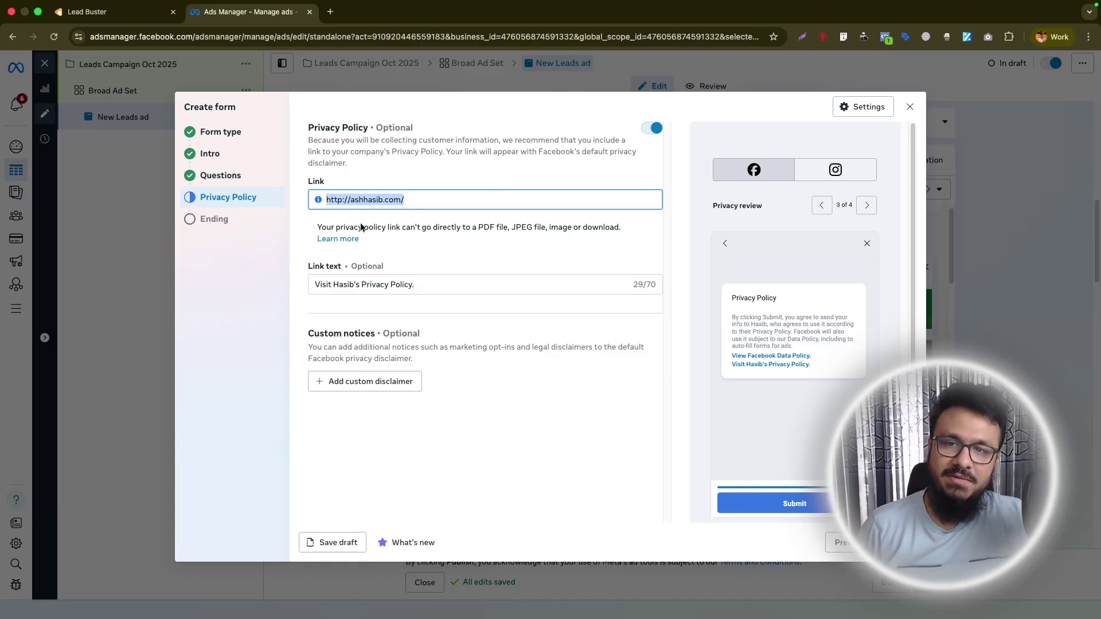
key("Return")
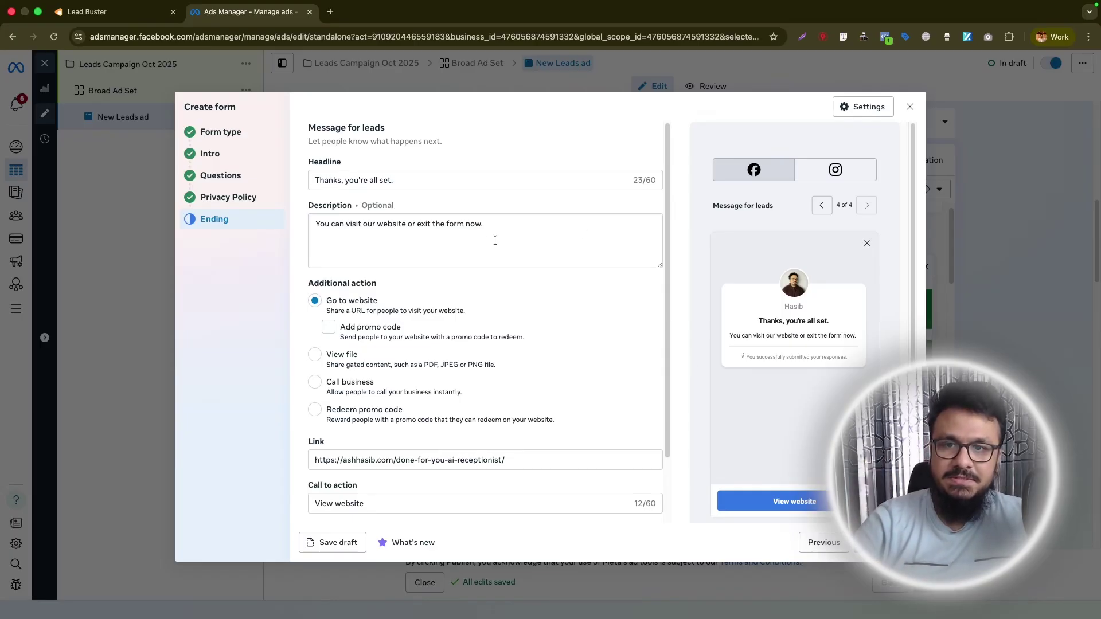
scroll(434, 275, "down", 1)
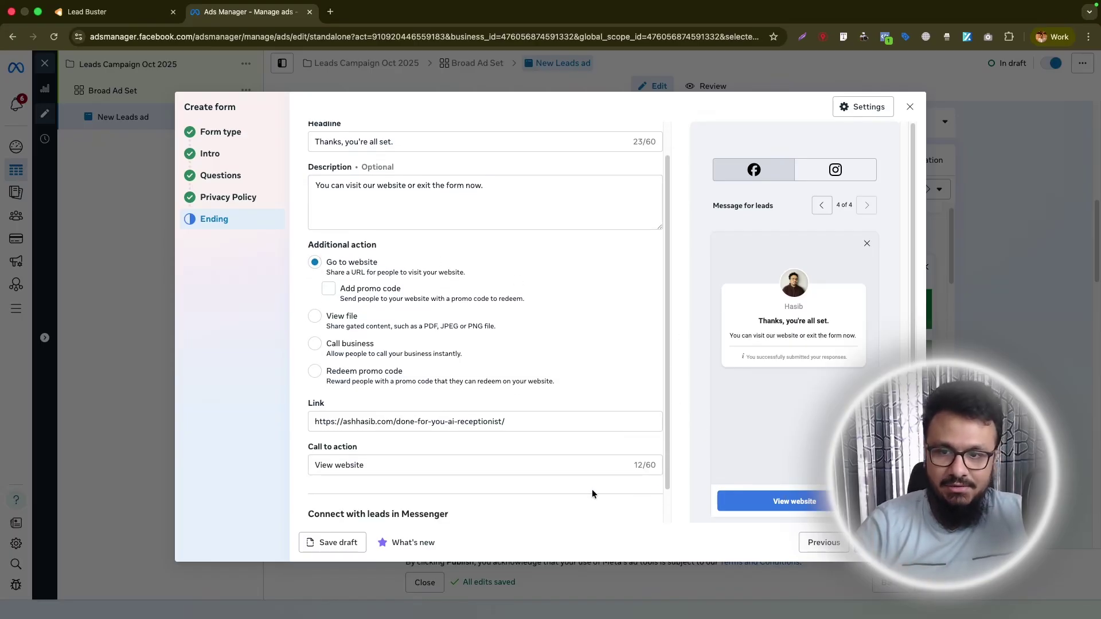
left_click(401, 423)
left_click_drag(401, 423, 408, 424)
left_click(521, 424)
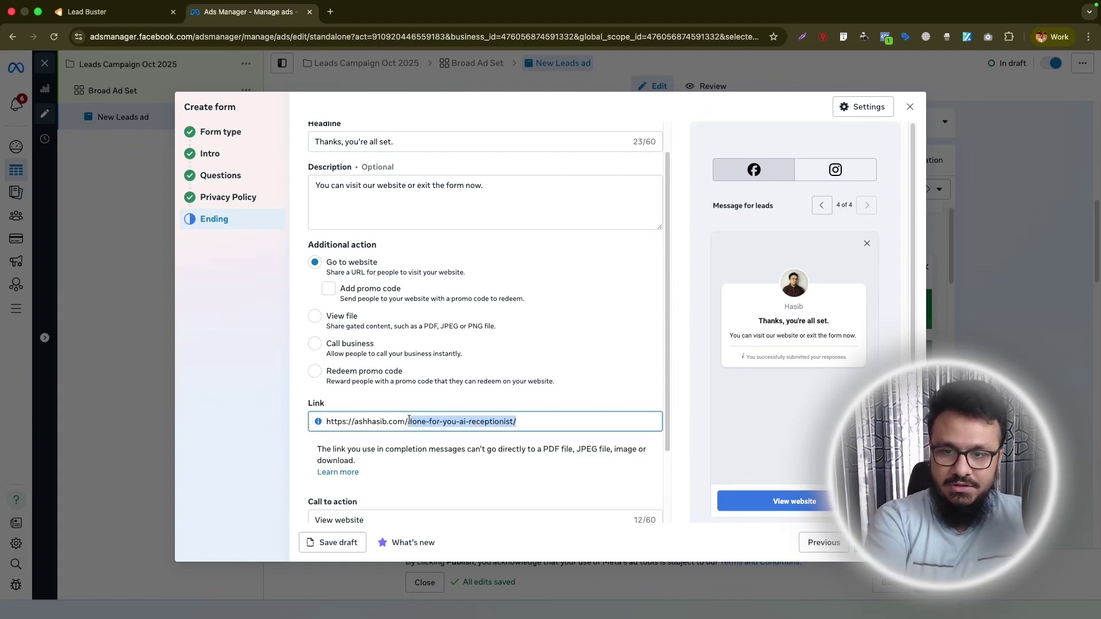
key("BackSpace")
left_click(431, 407)
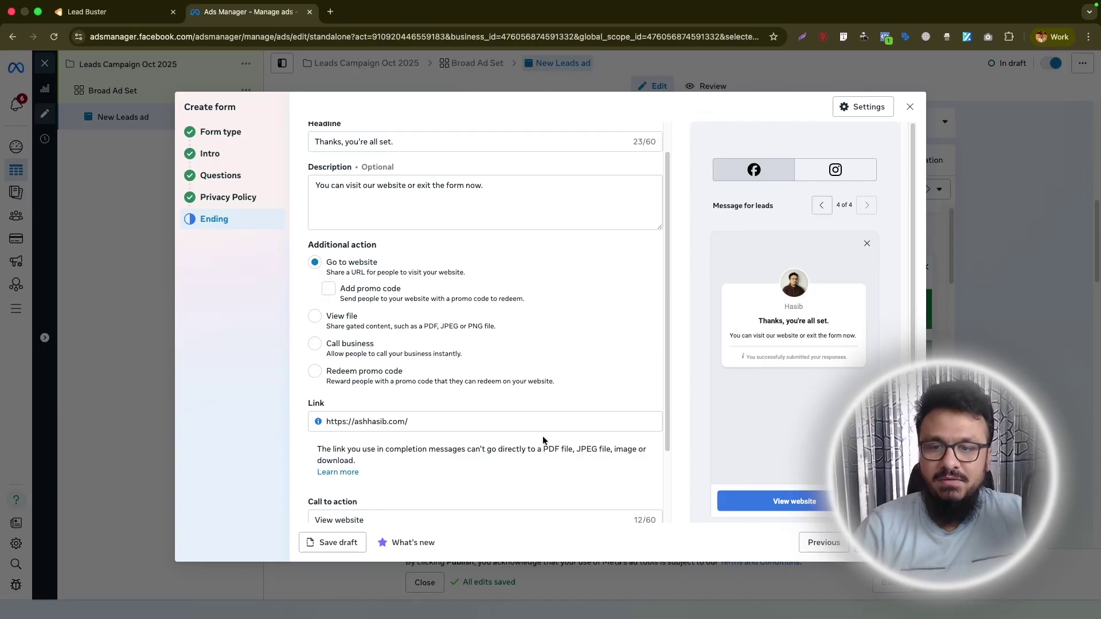
scroll(542, 436, "down", 2)
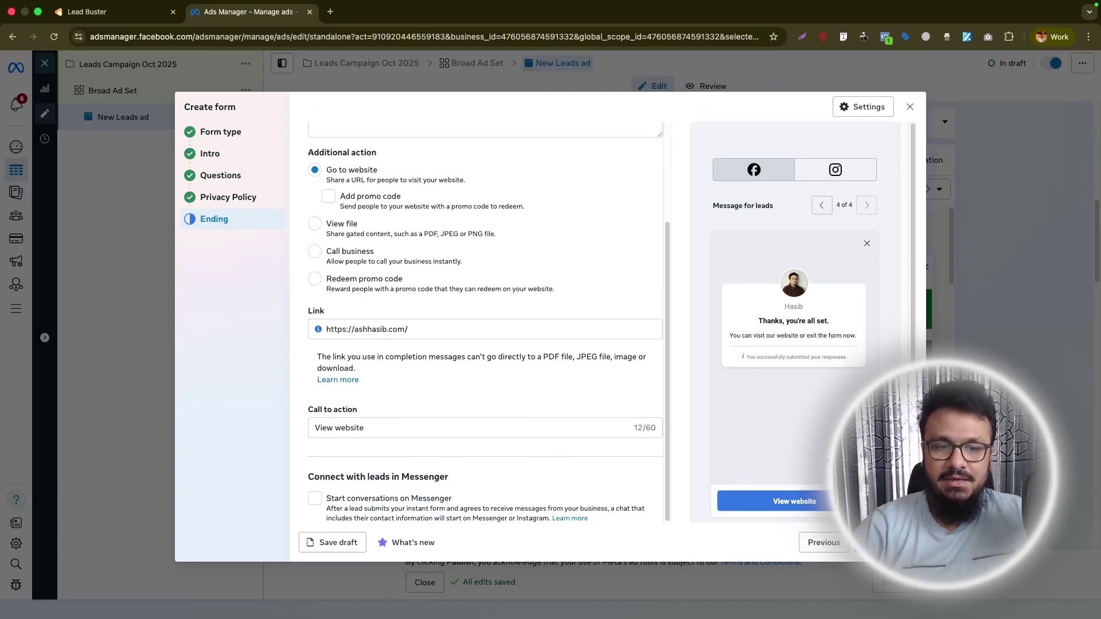
left_click(886, 543)
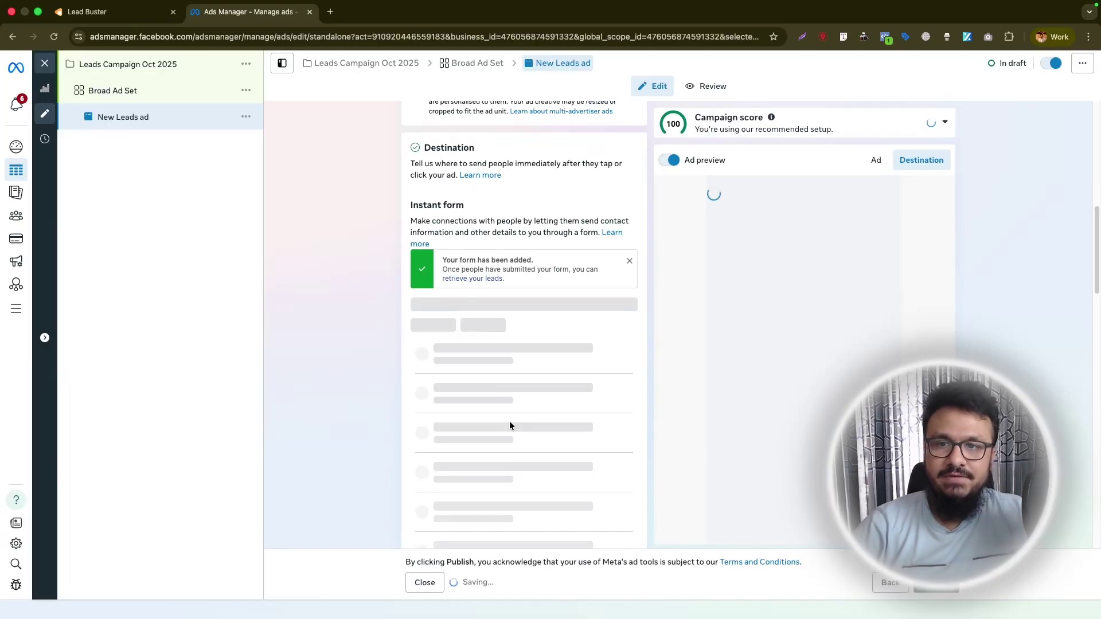
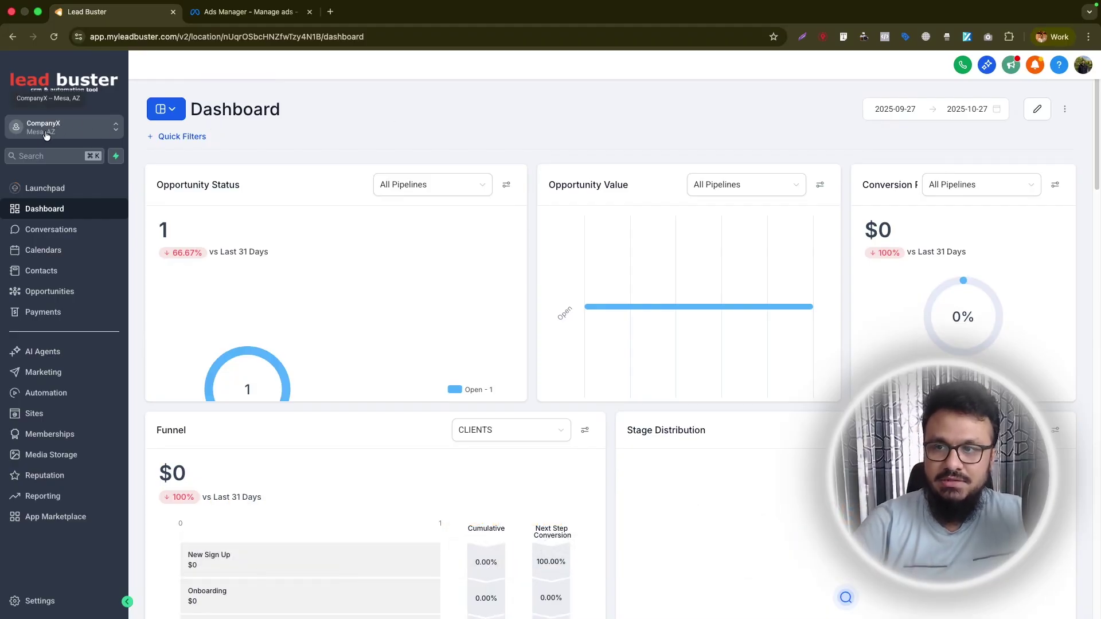
Reconnect the Facebook & Instagram integration from Settings > Integrations.
left_click(62, 601)
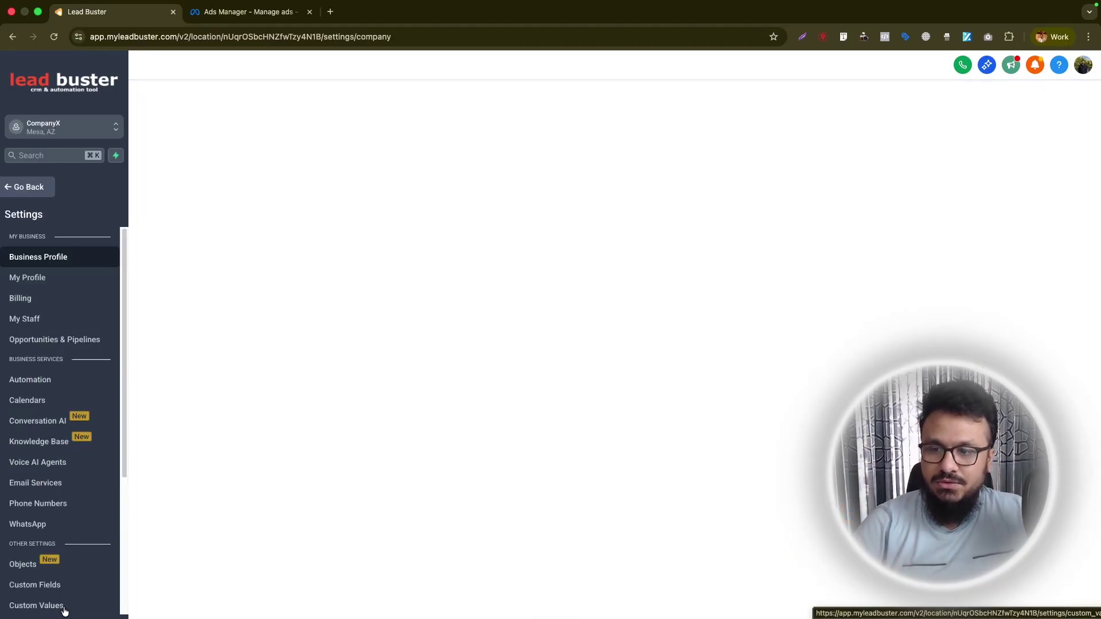
scroll(78, 474, "down", 4)
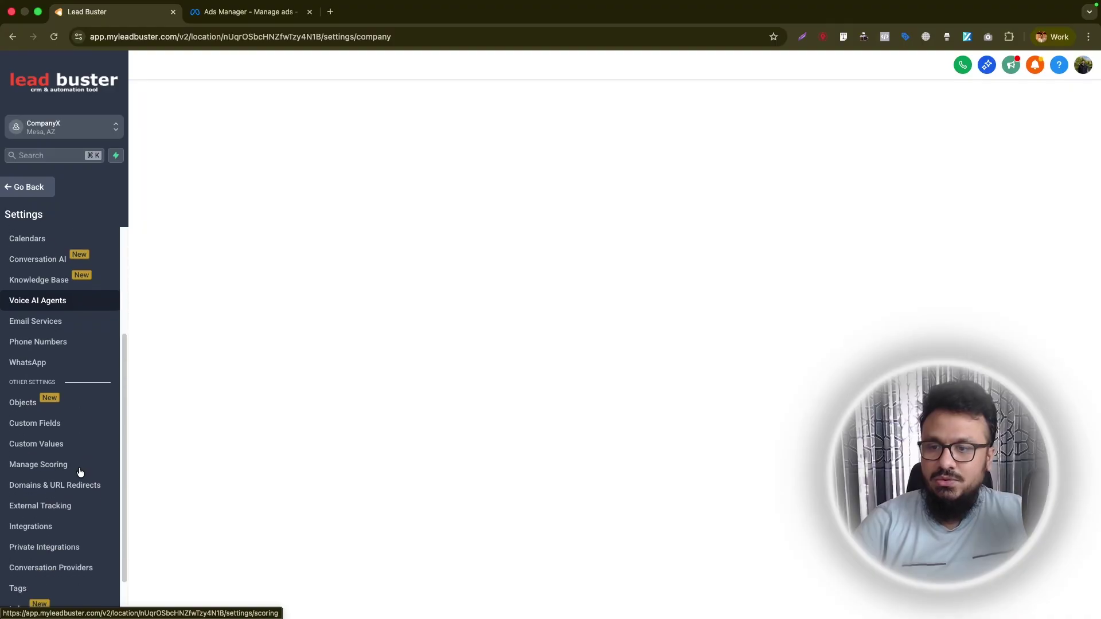
left_click(33, 504)
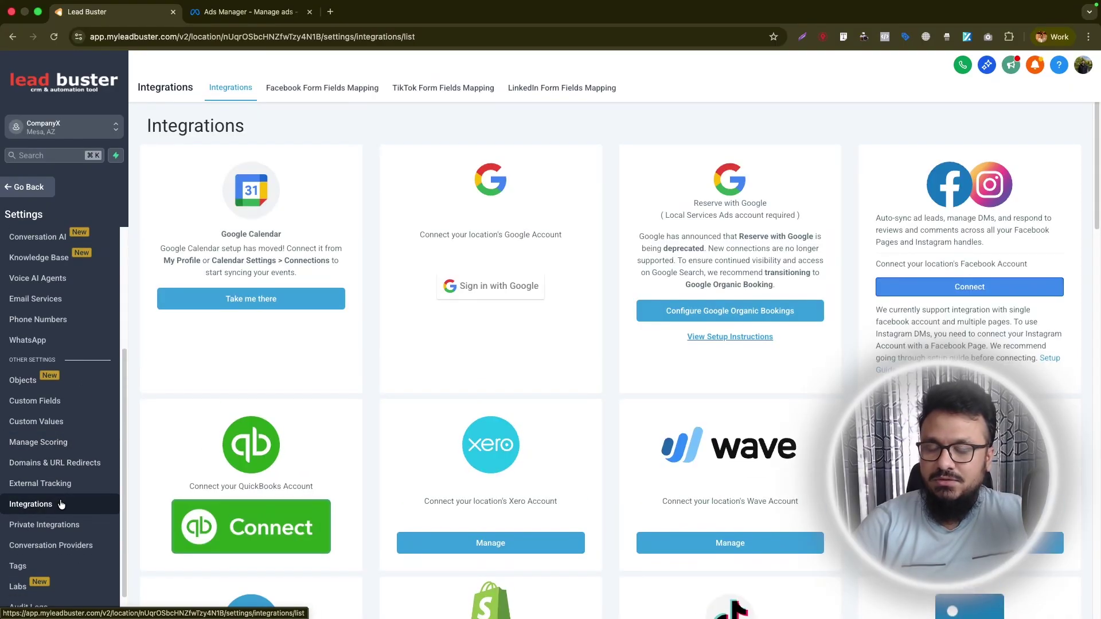
scroll(631, 367, "down", 1)
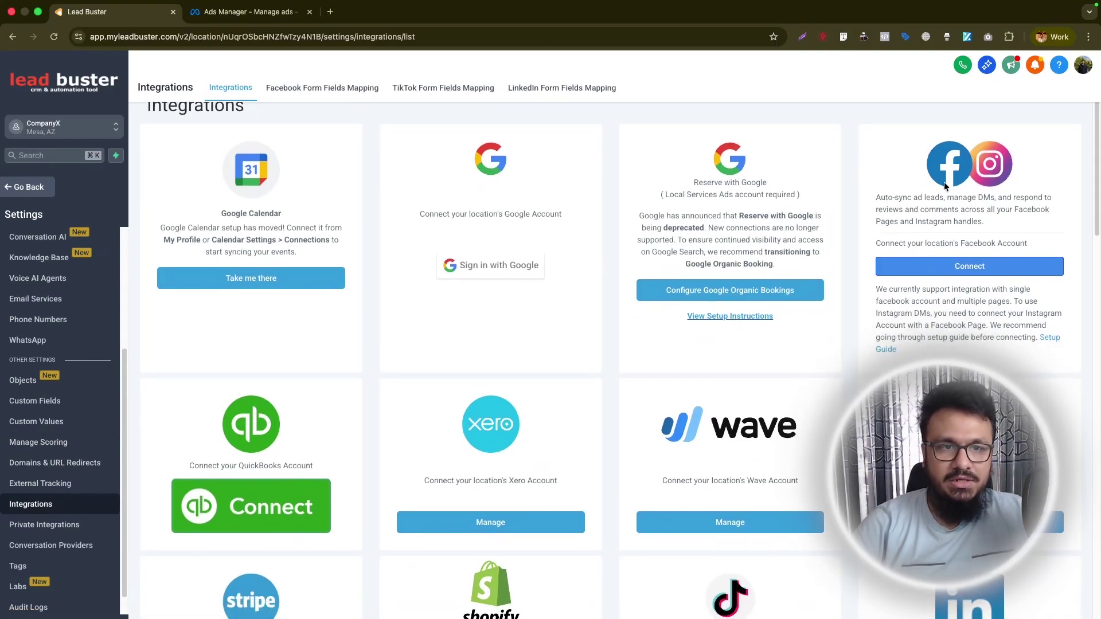
left_click(965, 275)
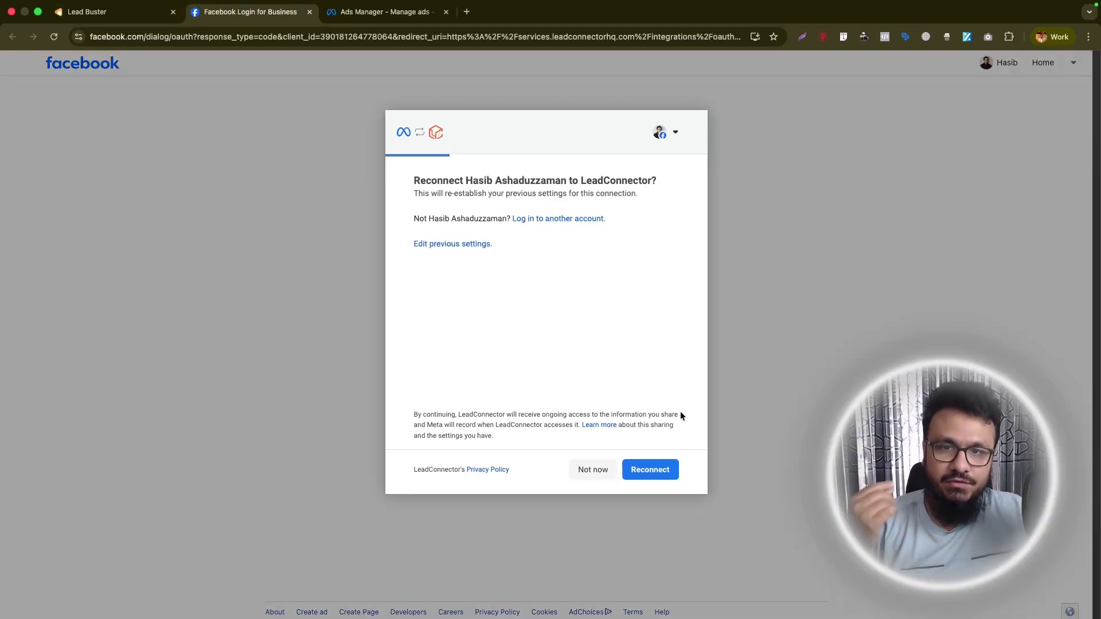
left_click(665, 470)
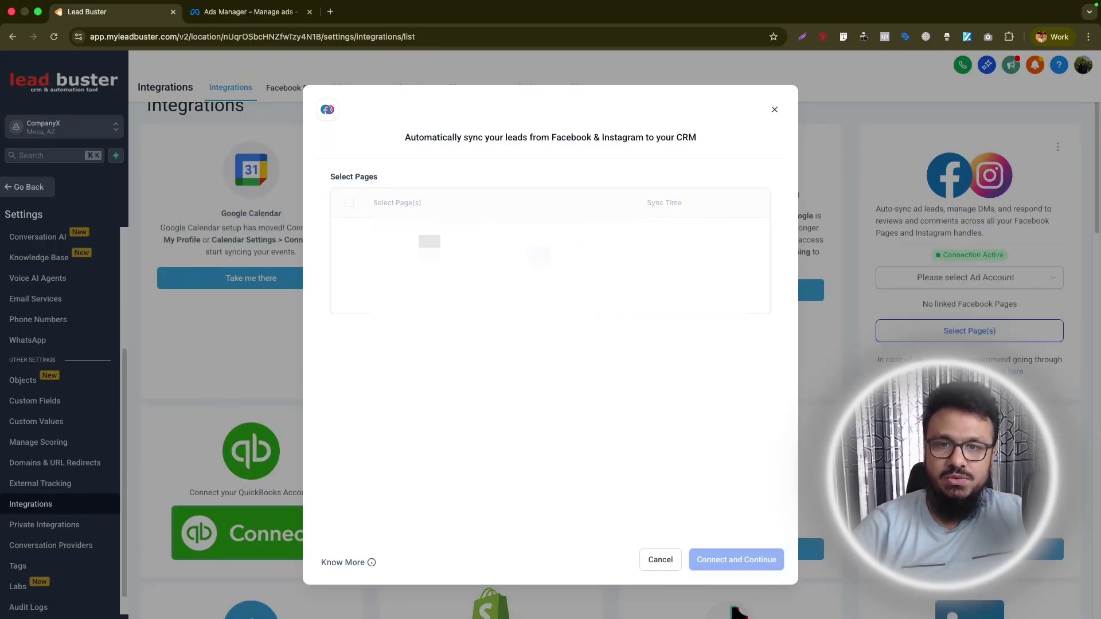
Sync leads from the third Facebook page and continue to its form field mapping.
scroll(356, 338, "down", 5)
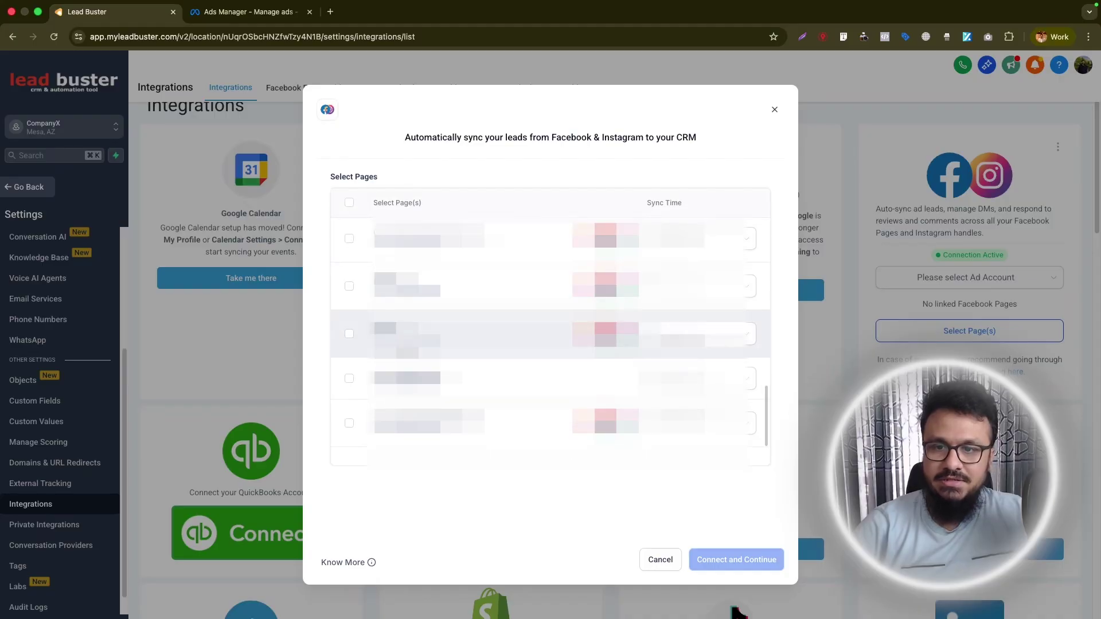
left_click(349, 335)
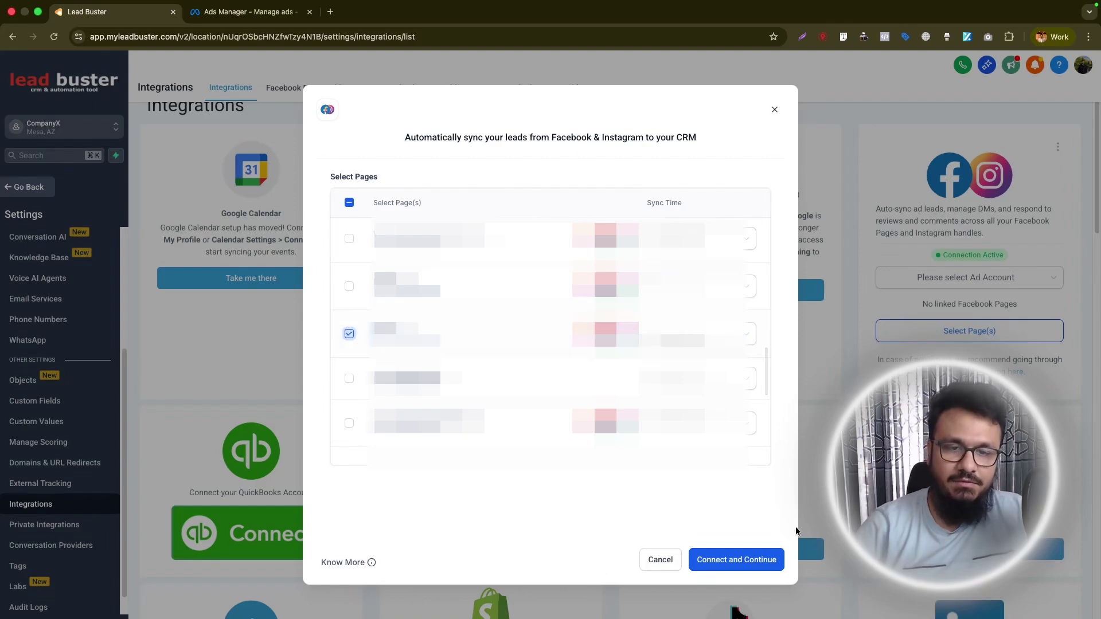
left_click(756, 551)
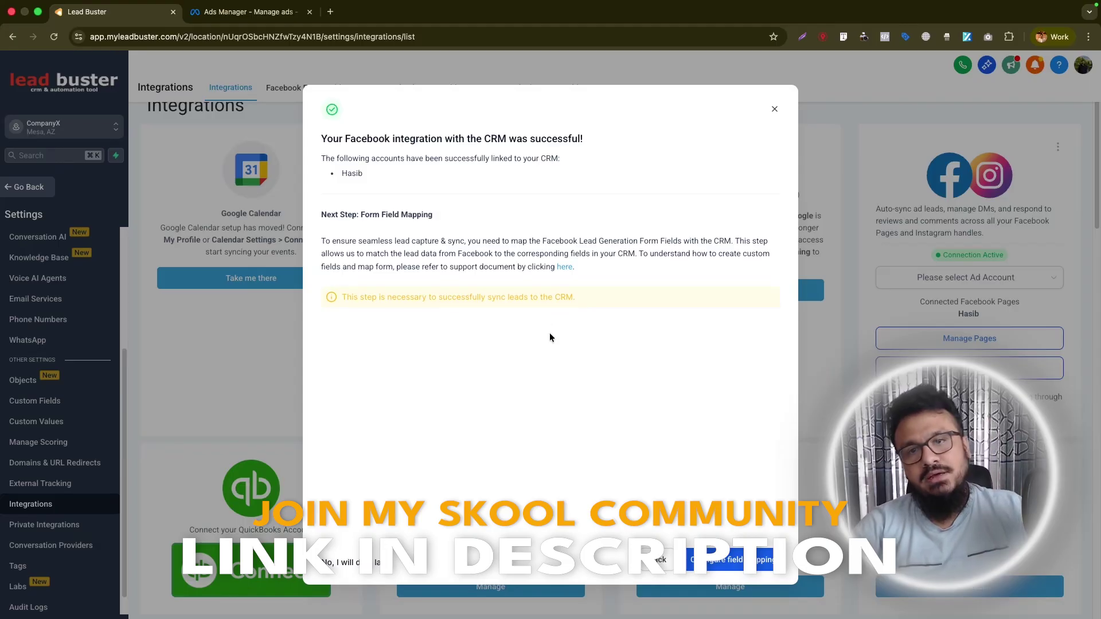
left_click(720, 565)
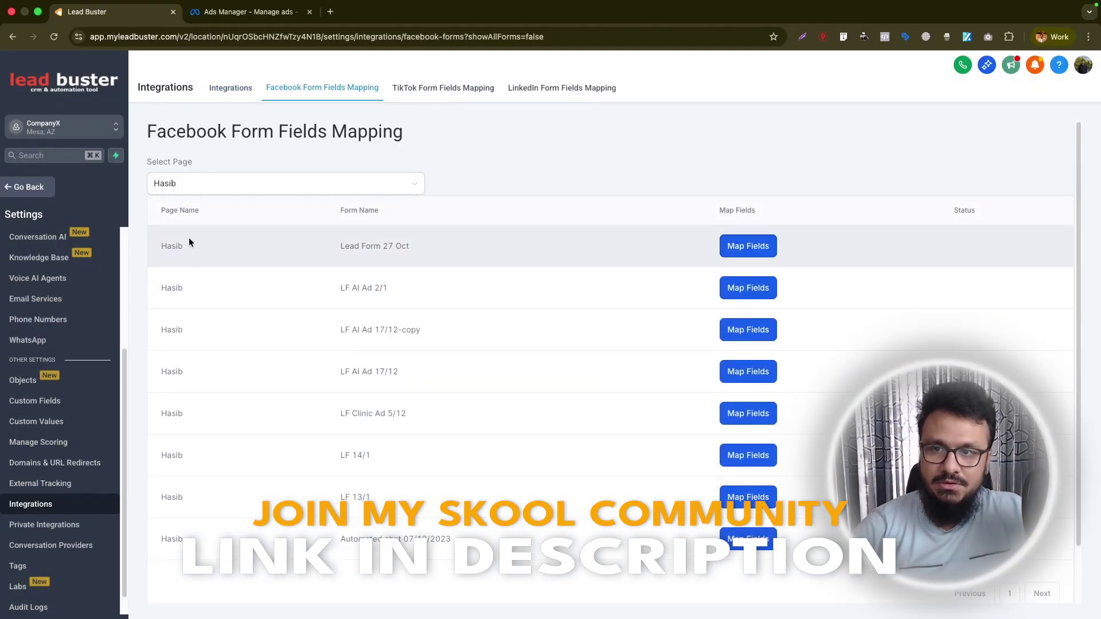
Select the Lead Form 27 Oct name and compare it with the form in the ads tab.
left_click_drag(156, 246, 438, 247)
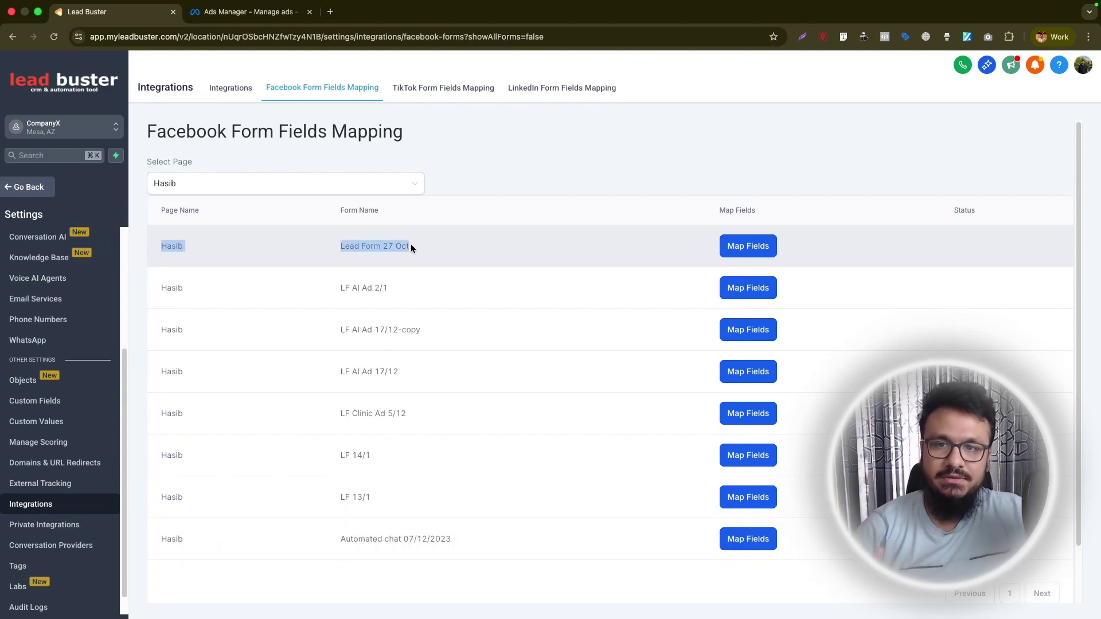
triple_click(373, 246)
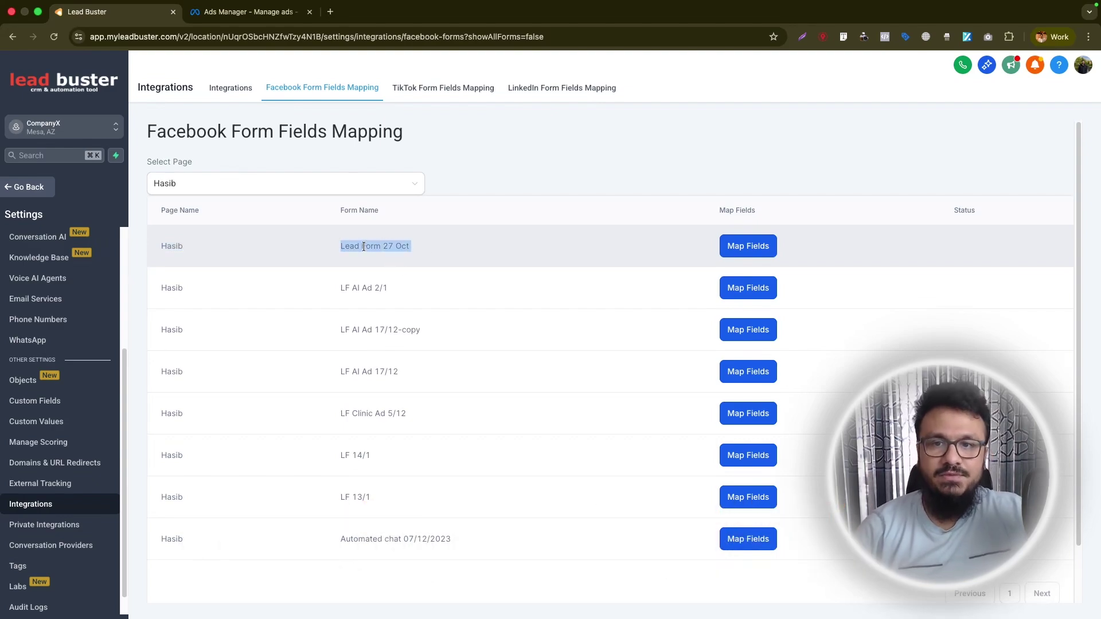
left_click(297, 12)
key("ctrl+shift+Tab")
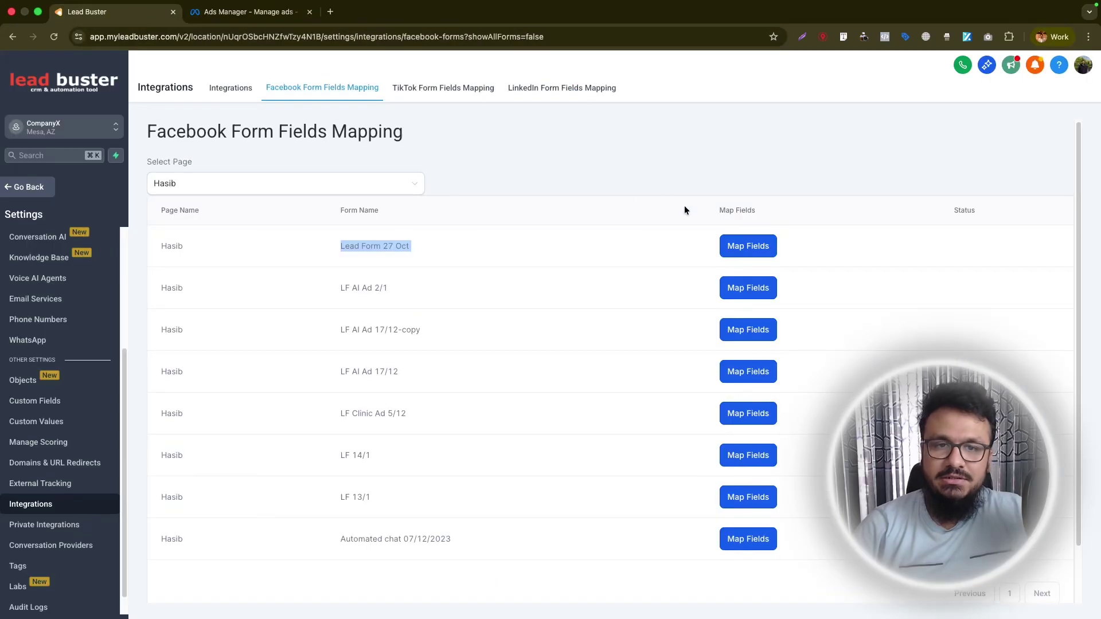
Map Last name and What Service Do You Need? to their CRM fields and confirm.
left_click(741, 248)
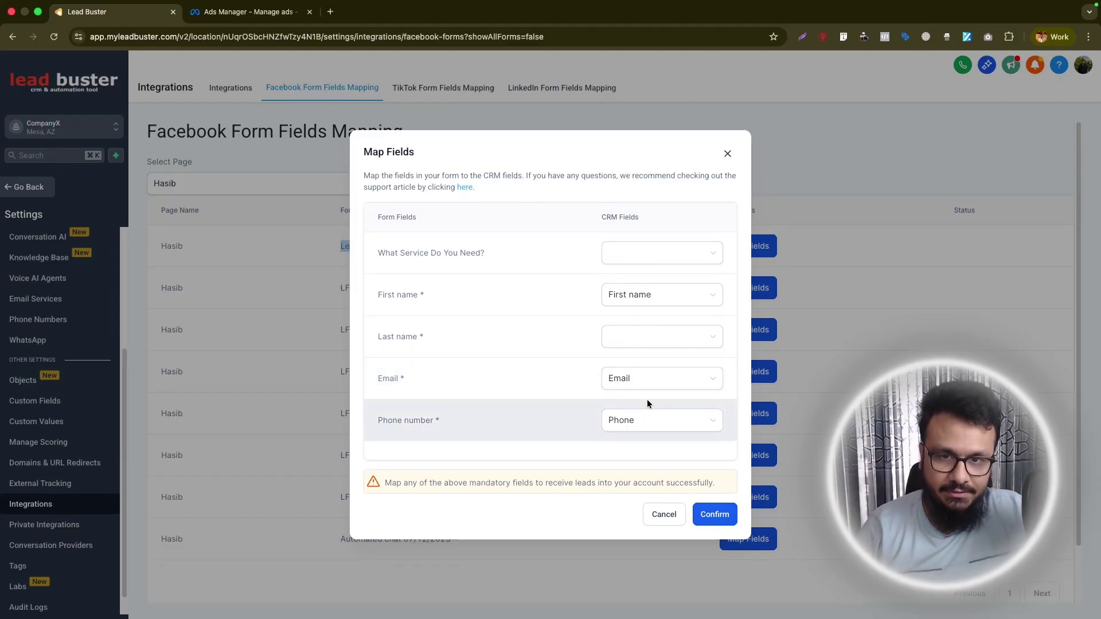
left_click(642, 335)
left_click(654, 382)
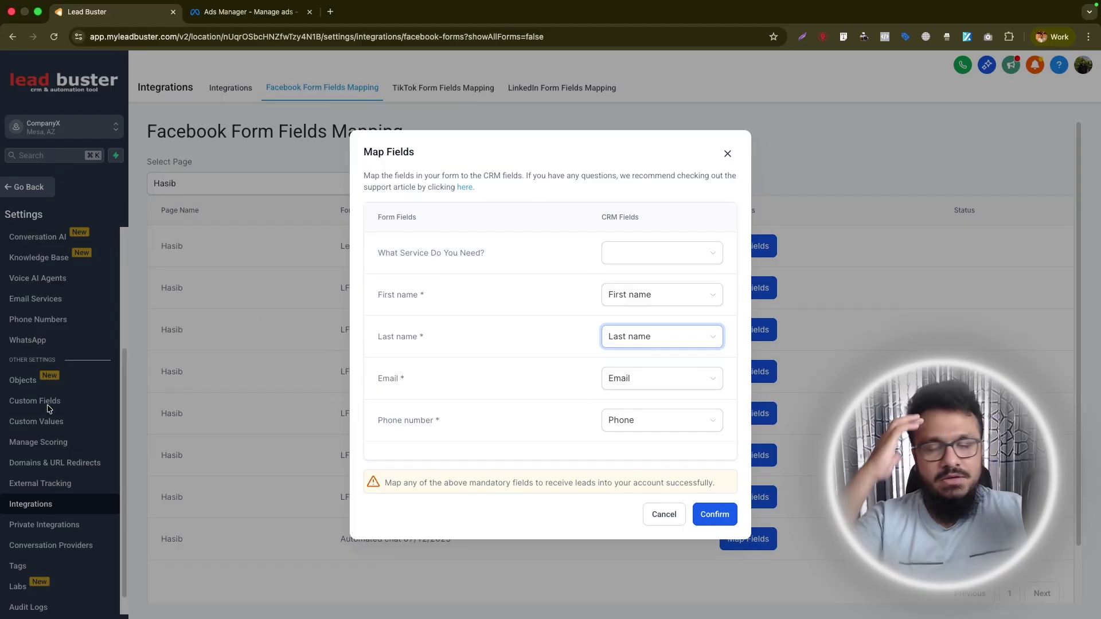
left_click(654, 260)
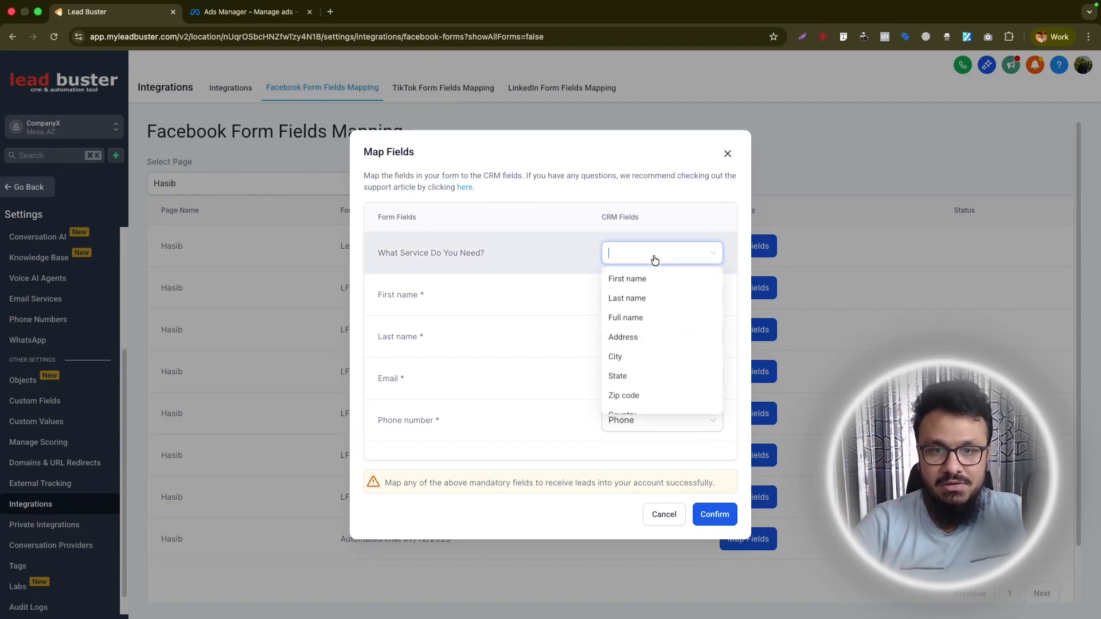
type("wha")
left_click(668, 278)
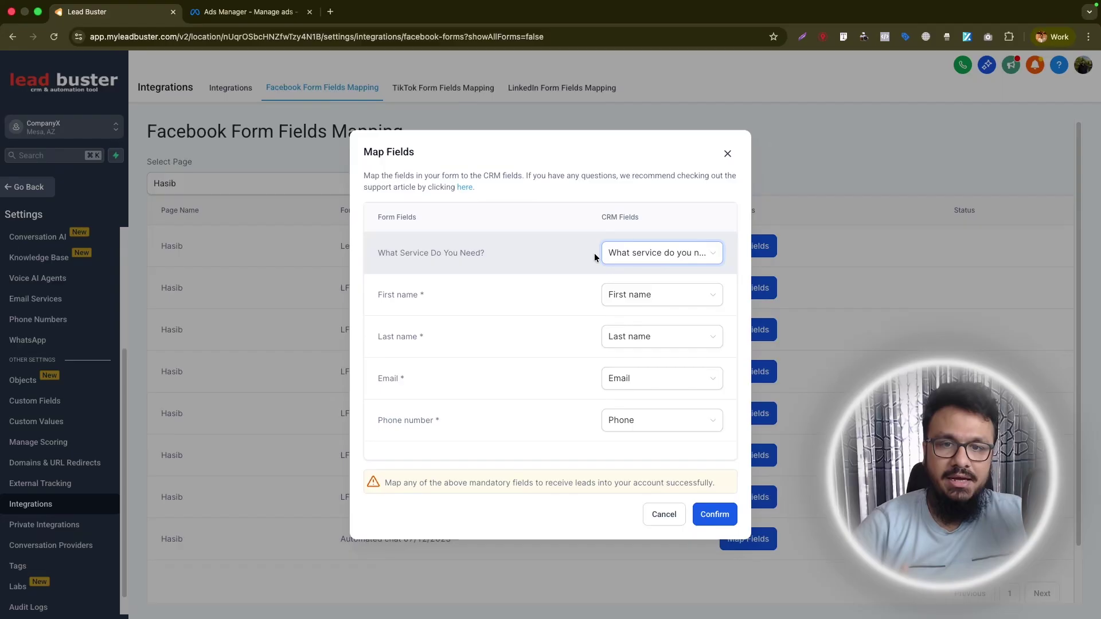
left_click(717, 514)
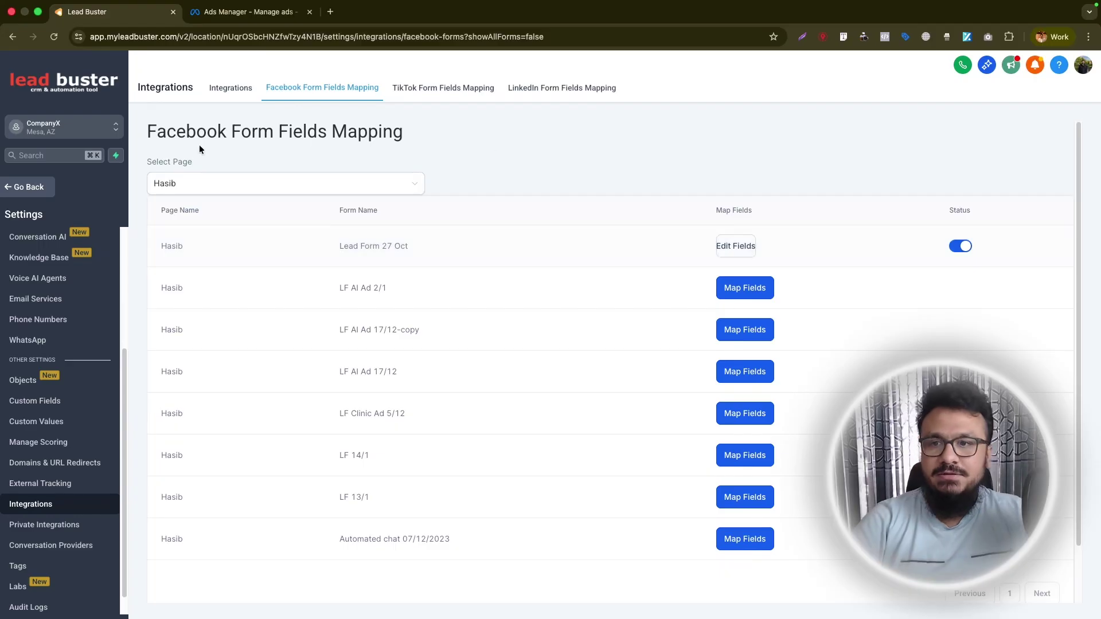
left_click(36, 190)
Start a new automation workflow from scratch.
left_click(247, 11)
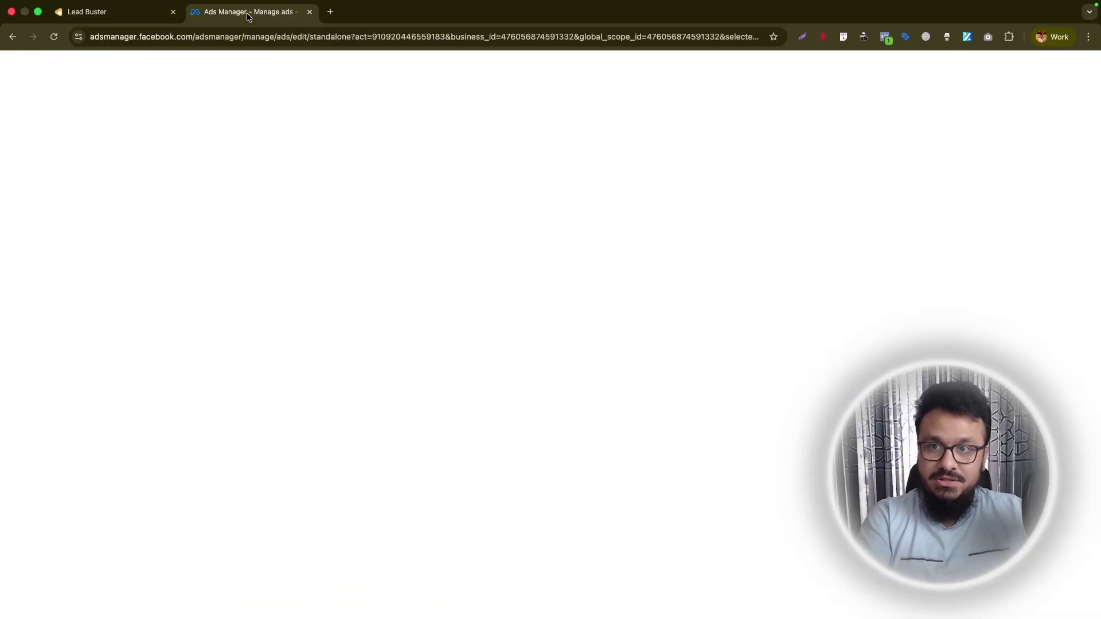
left_click(121, 17)
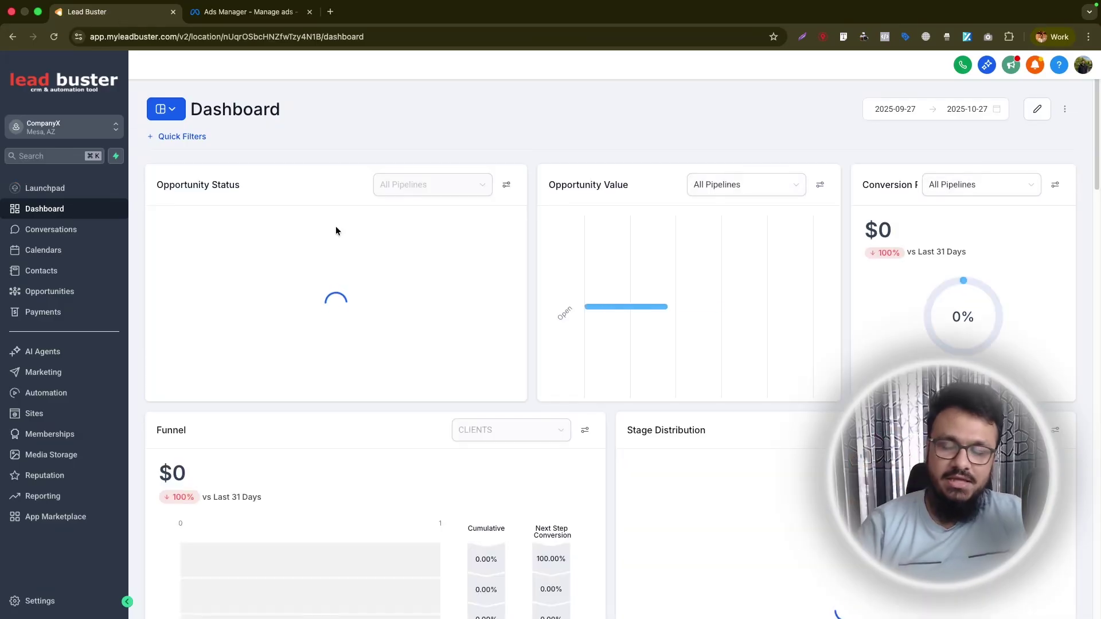
left_click(57, 392)
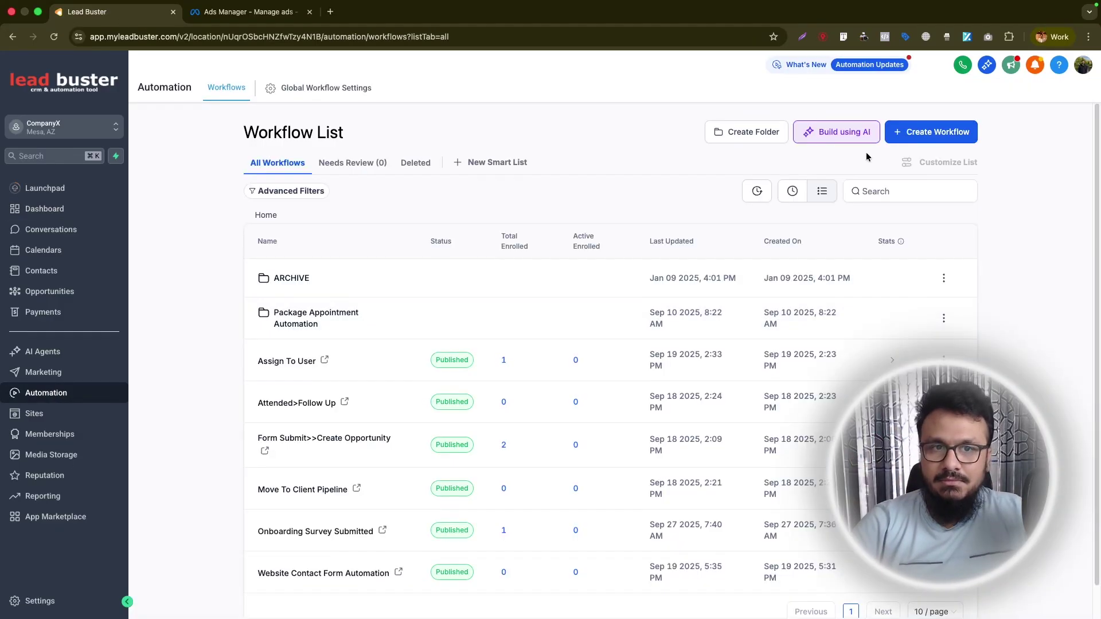
left_click(911, 142)
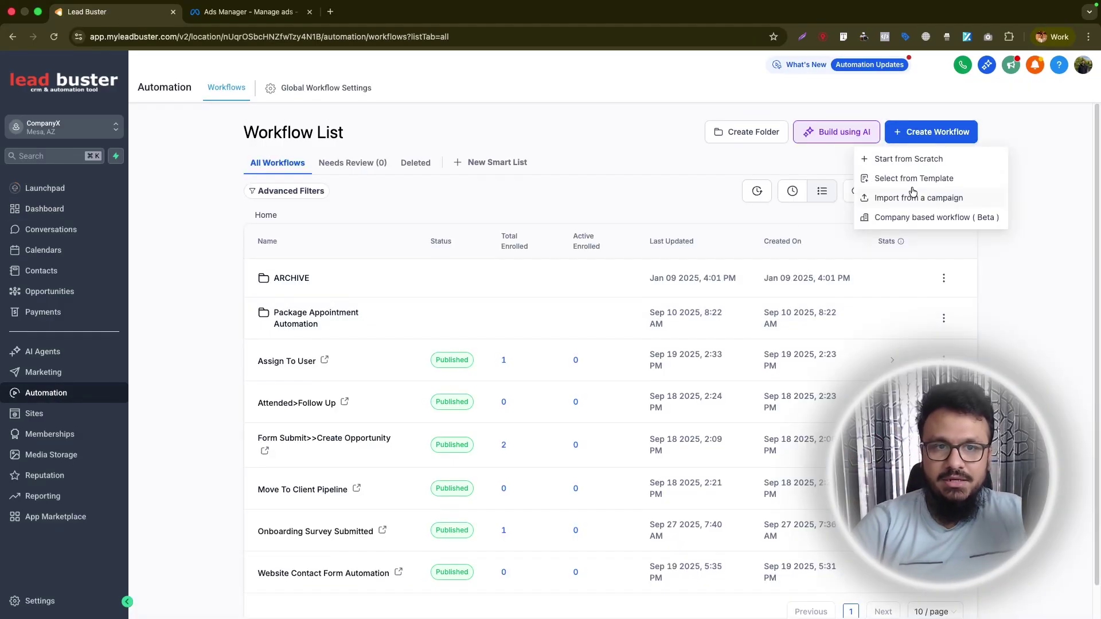
left_click(917, 161)
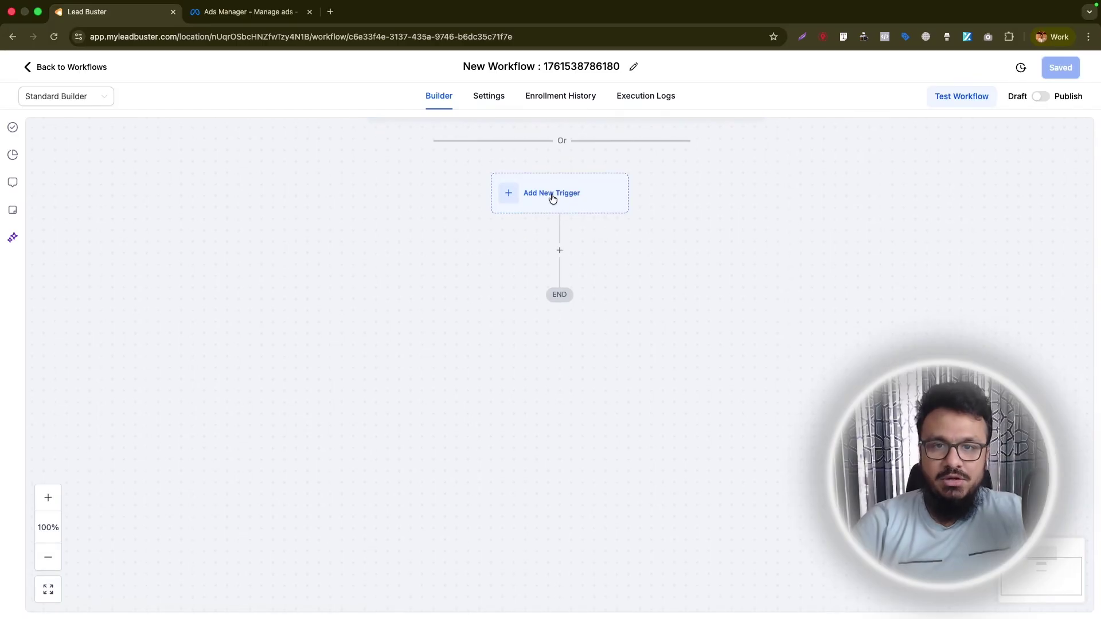
Add a Facebook Lead Form Submitted trigger filtered to page Hasib and Lead Form 27 Oct.
left_click(550, 195)
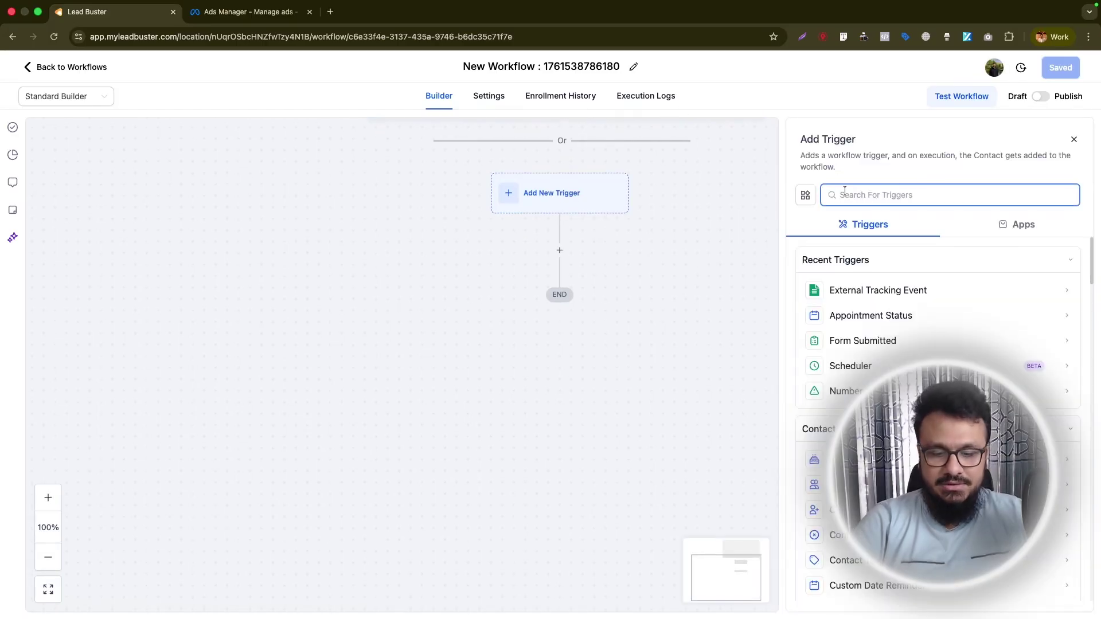
type("facebook")
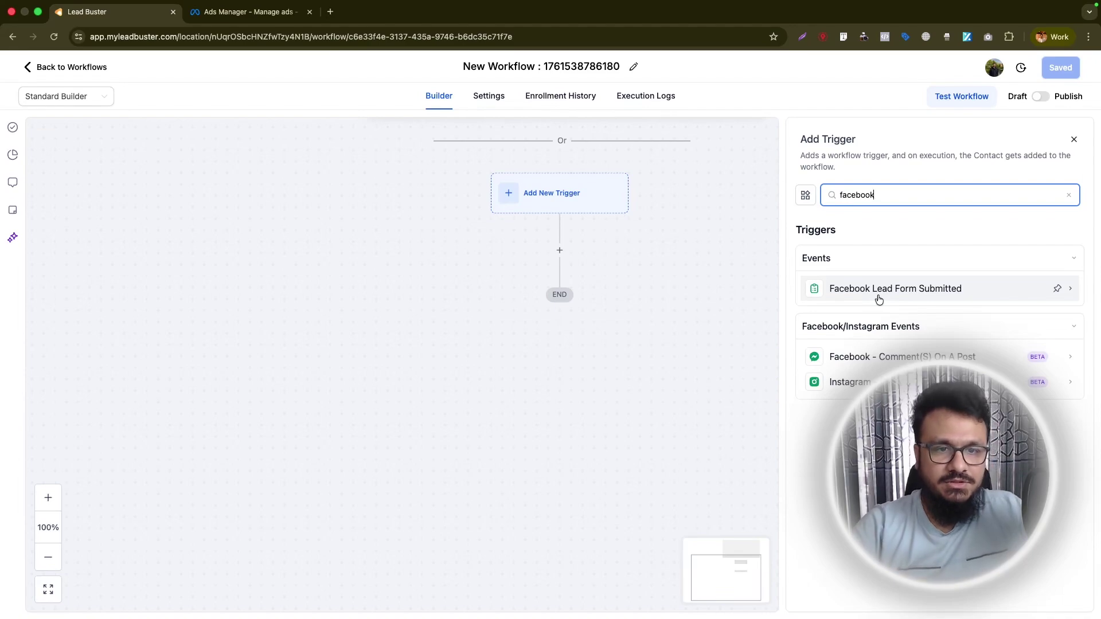
left_click(878, 298)
left_click(914, 338)
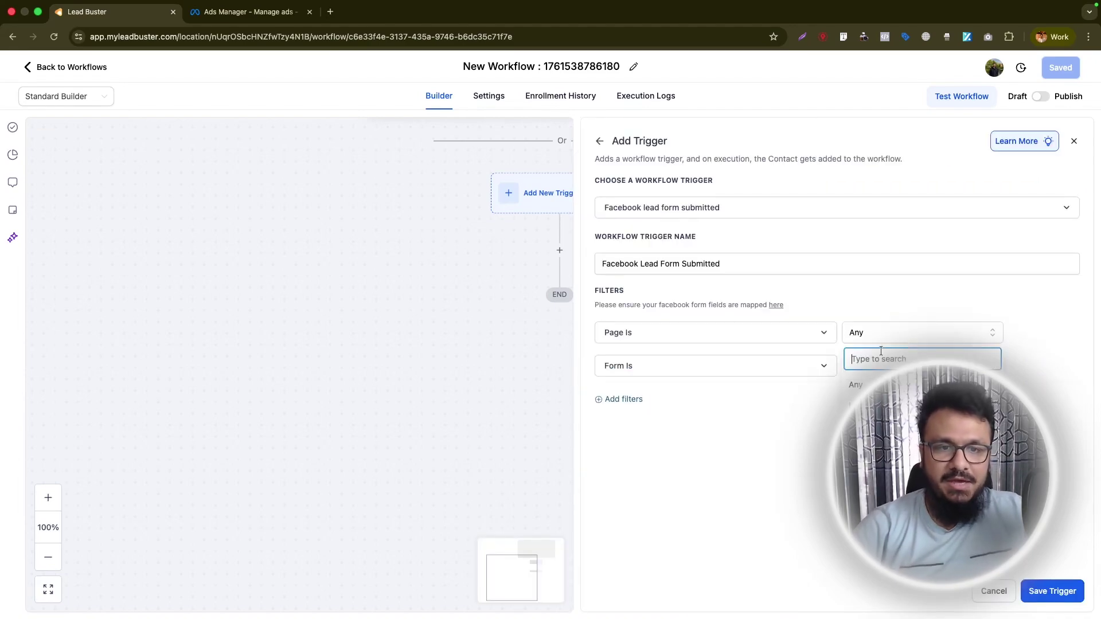
left_click(866, 376)
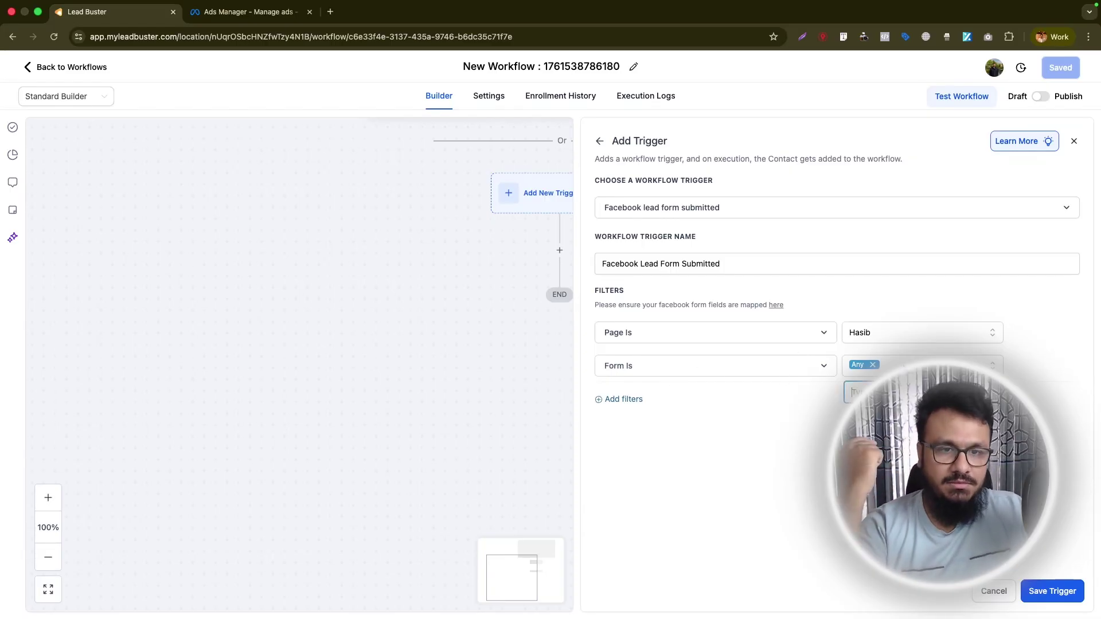
left_click(918, 366)
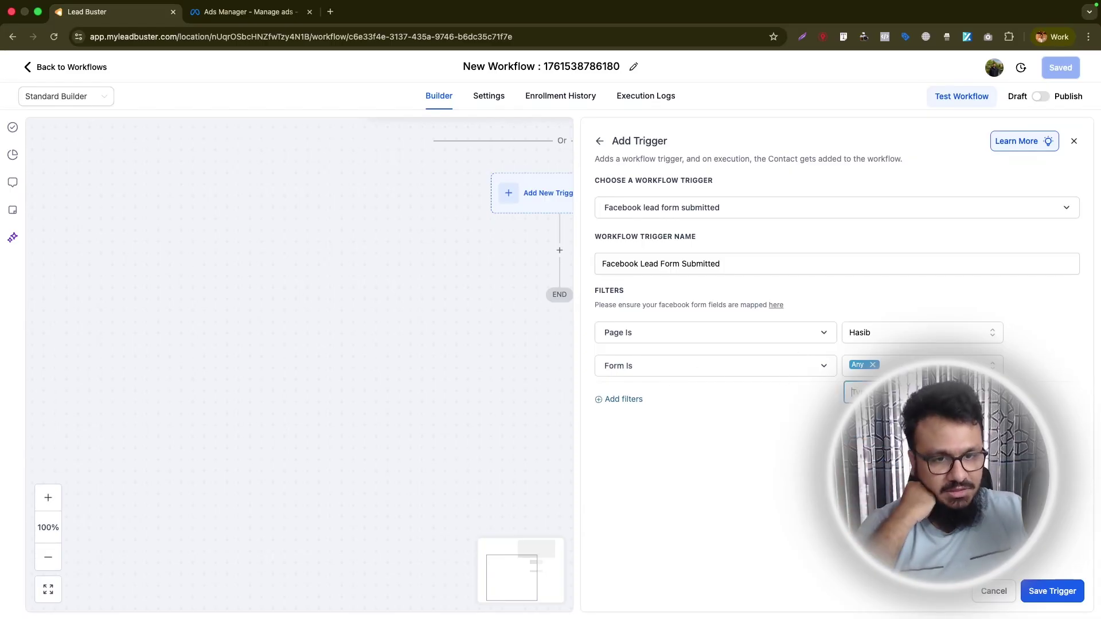
left_click(886, 416)
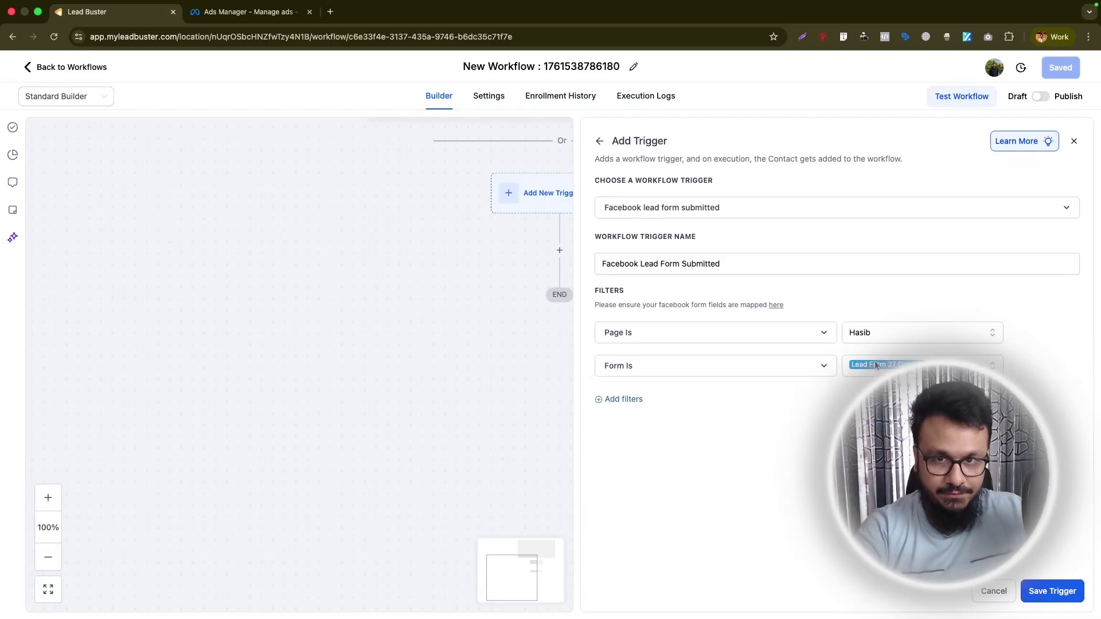
left_click(1053, 591)
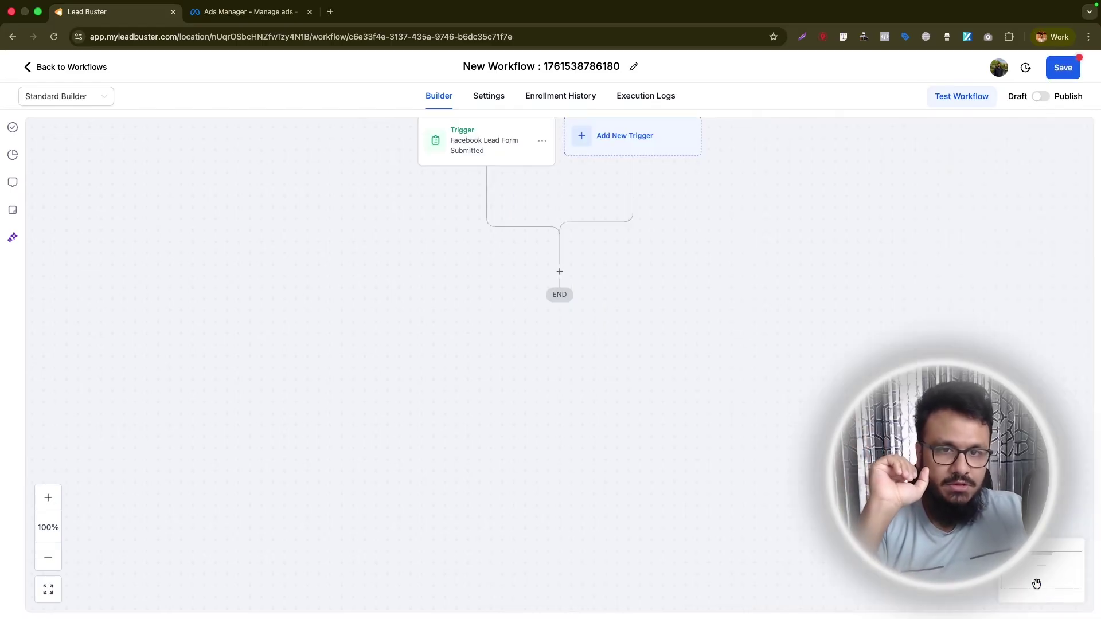
Name the workflow 'Facebook Lead Form Automation', then reopen it from the Workflow List.
left_click(531, 66)
type("Facebook Lead Form Automation")
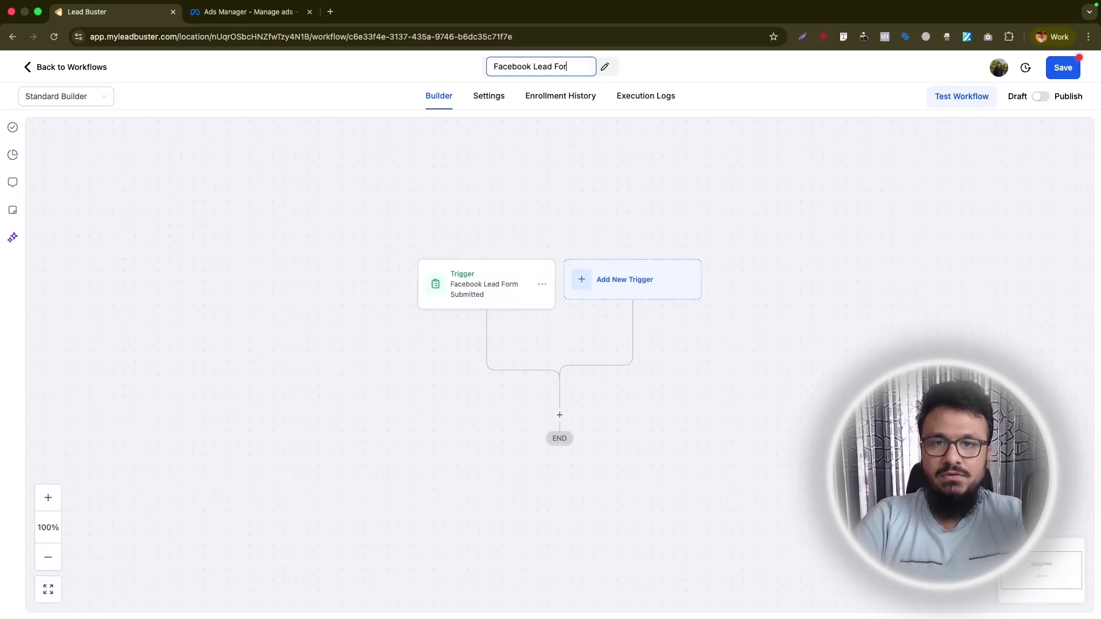
key("Return")
scroll(638, 208, "down", 3)
scroll(638, 210, "up", 2)
scroll(637, 207, "down", 2)
scroll(638, 208, "up", 1)
left_click_drag(516, 288, 513, 298)
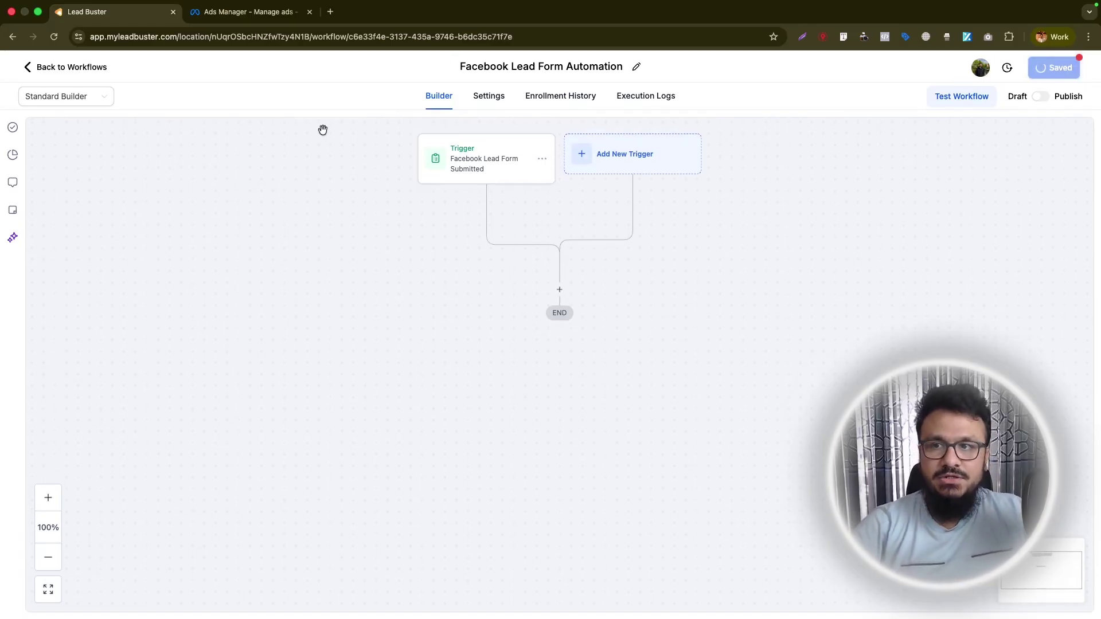
left_click(59, 68)
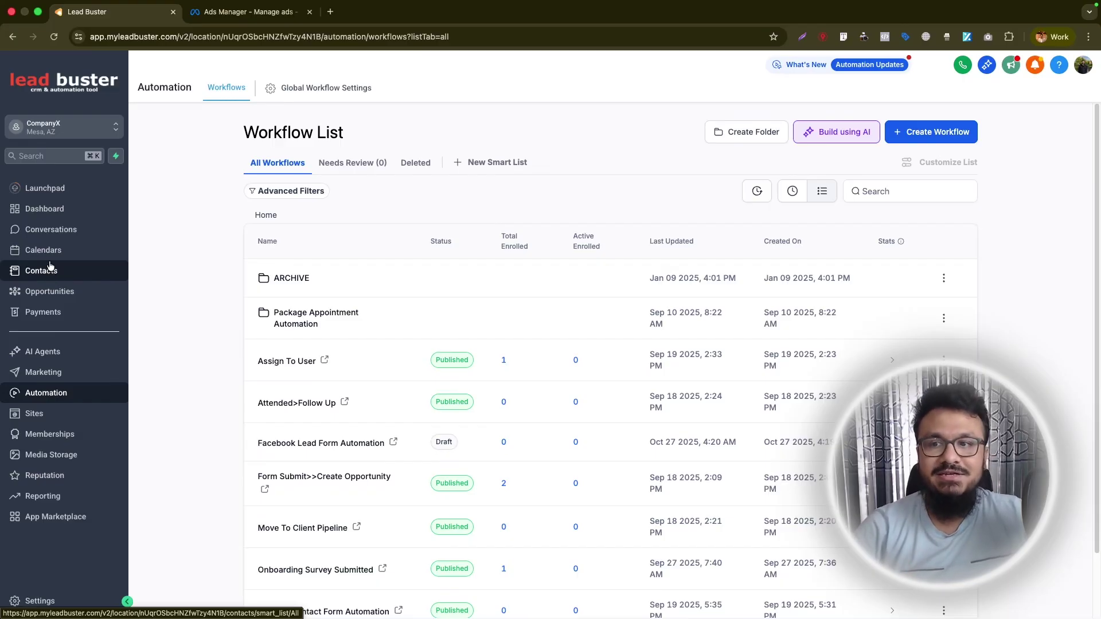
left_click(313, 443)
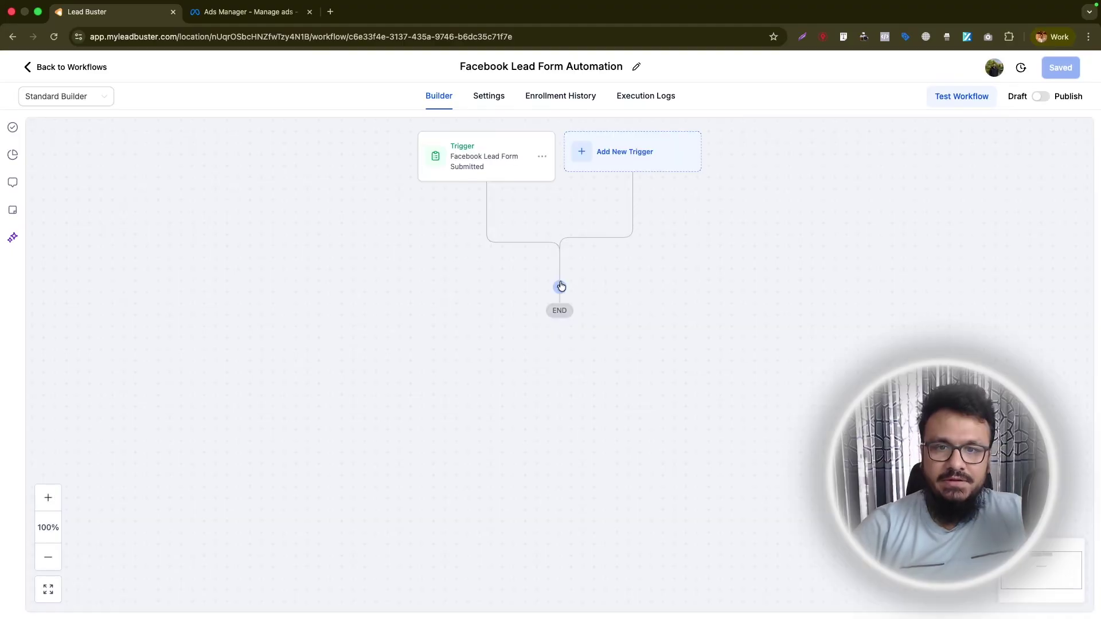
Add a Send Internal Notification step of type Email before END.
left_click(561, 286)
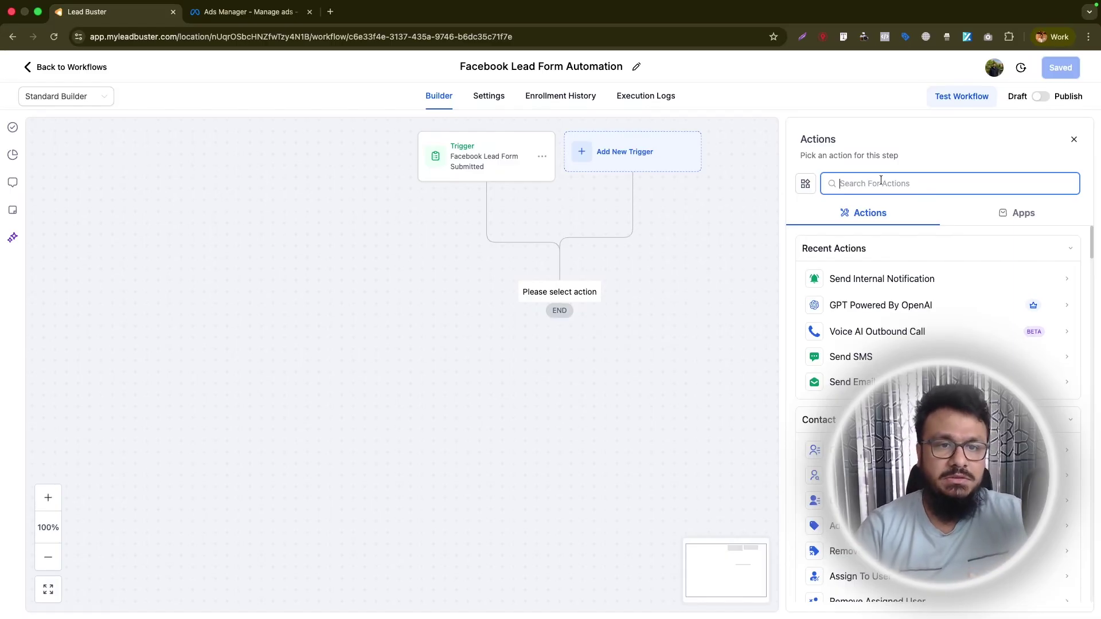
type("inter")
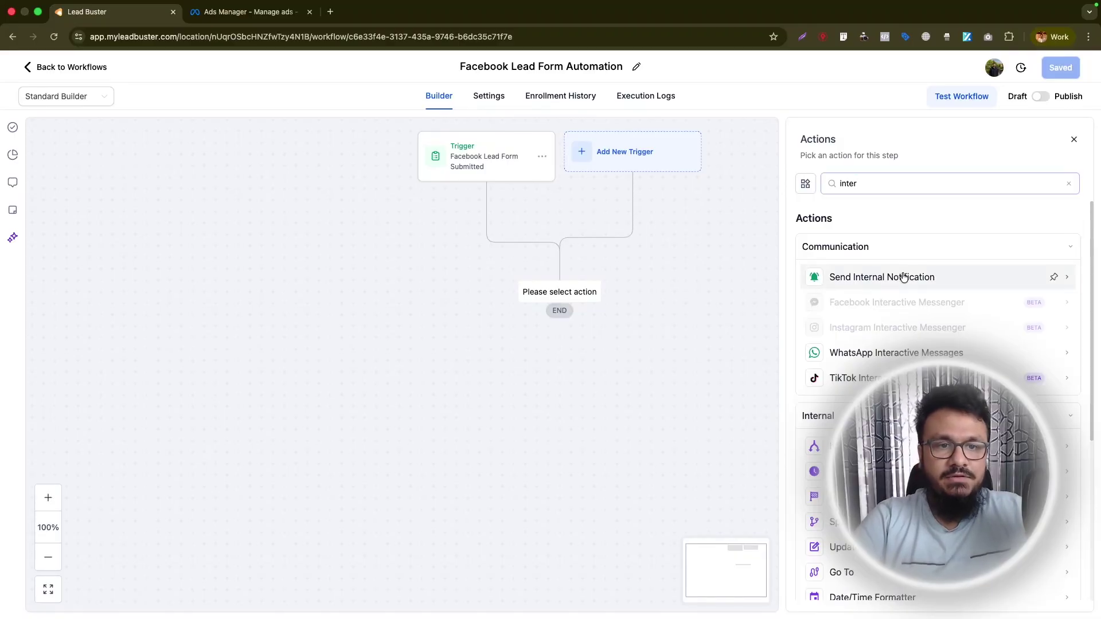
left_click(903, 277)
left_click(889, 249)
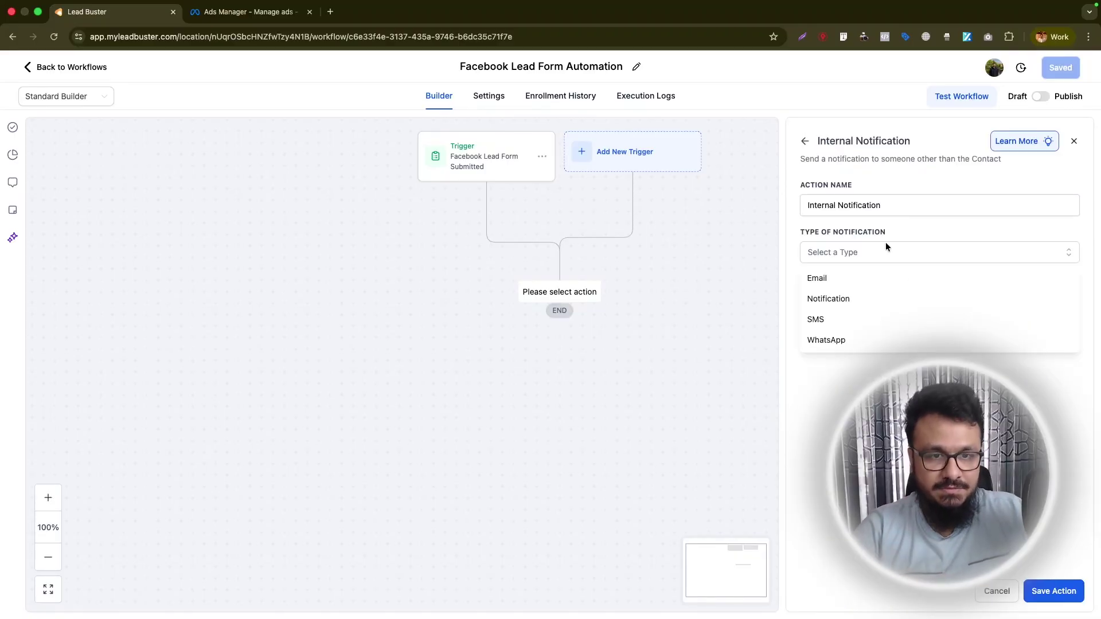
left_click(849, 278)
Set the notification recipient to Custom Email and enter the recipient e-mail address.
left_click(829, 321)
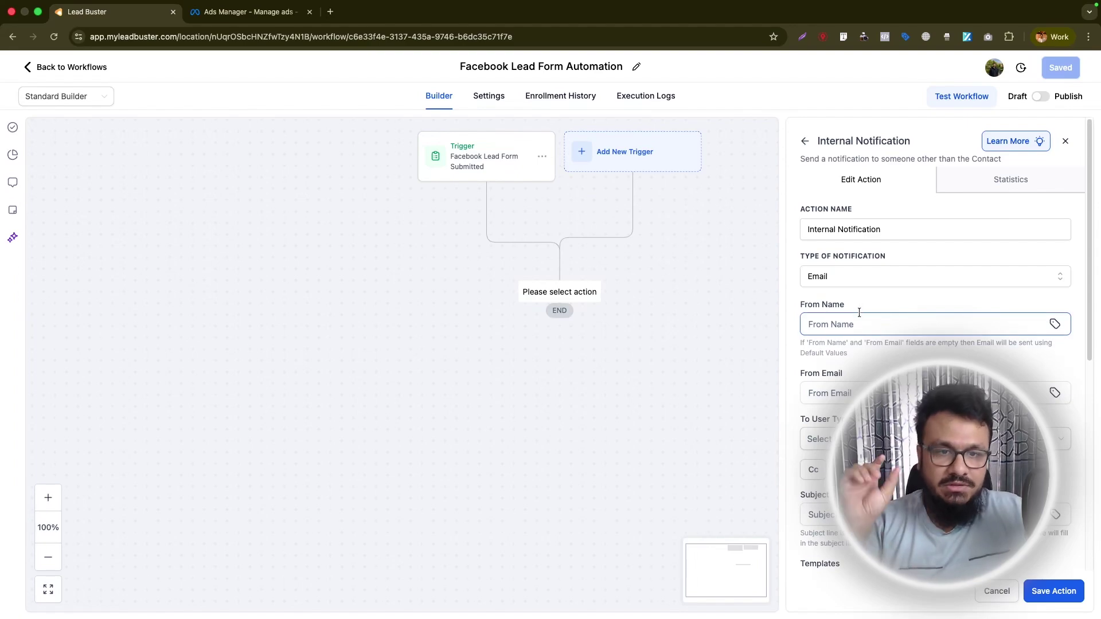
left_click(847, 391)
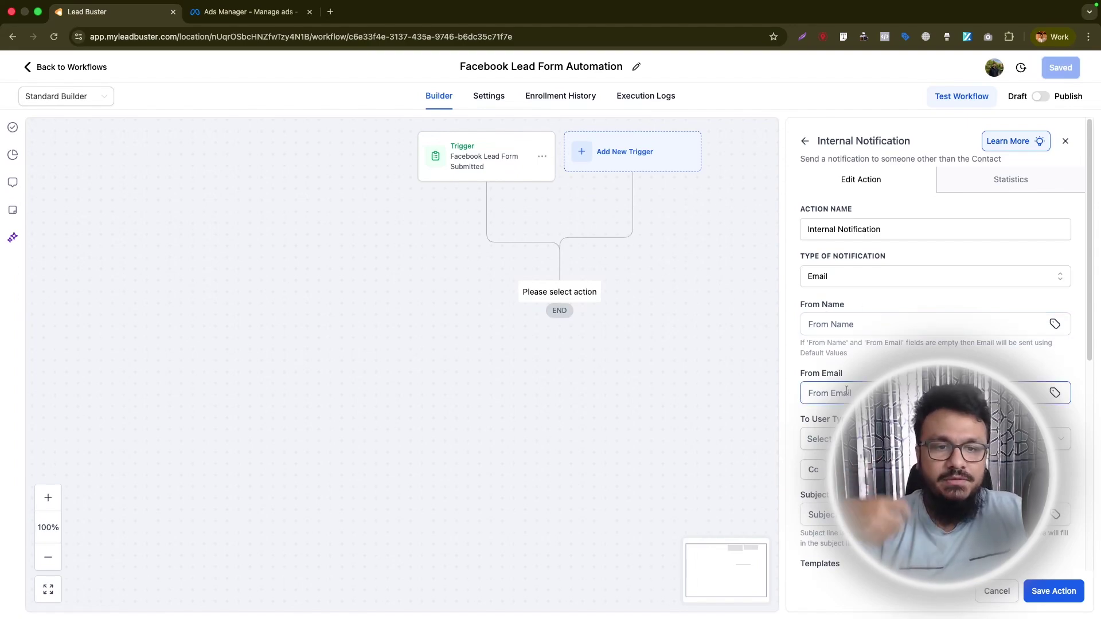
scroll(860, 402, "down", 2)
left_click(867, 326)
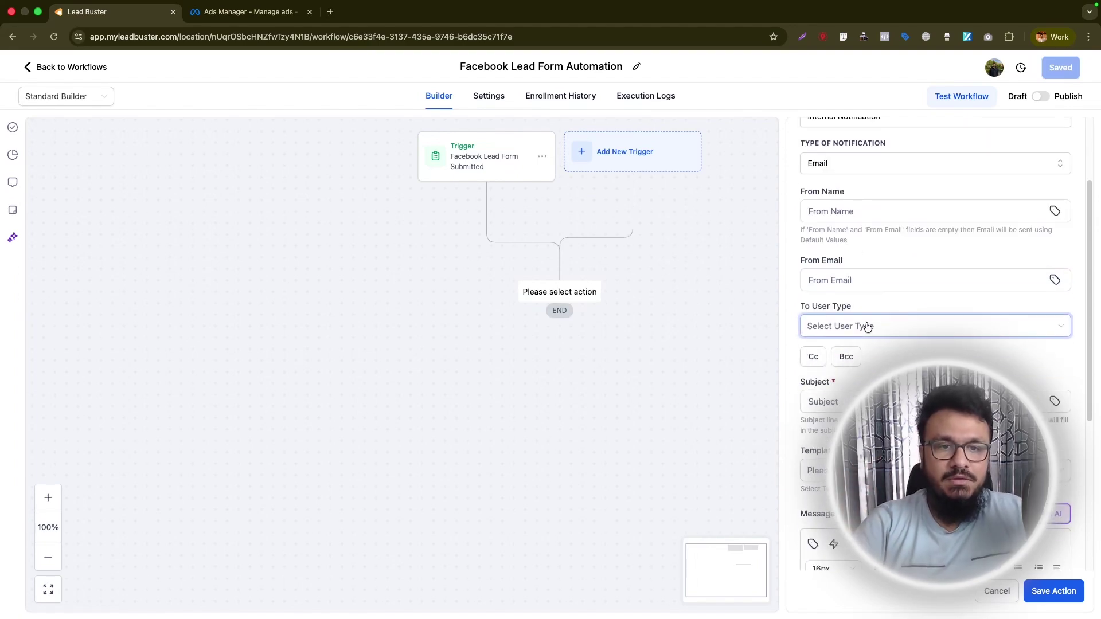
left_click(808, 326)
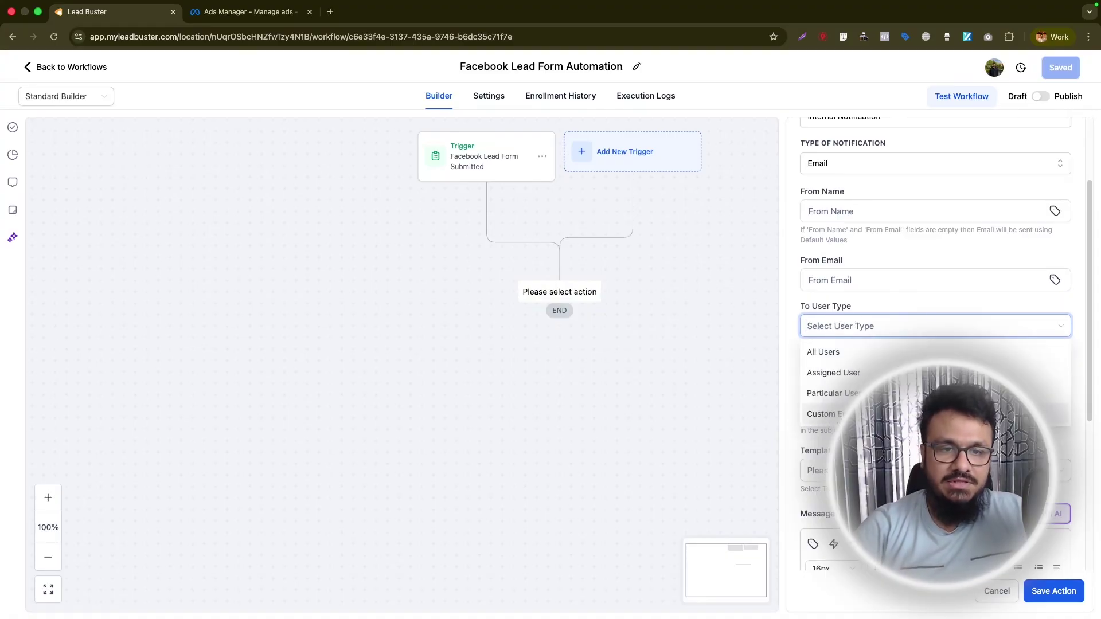
left_click(894, 414)
left_click(895, 372)
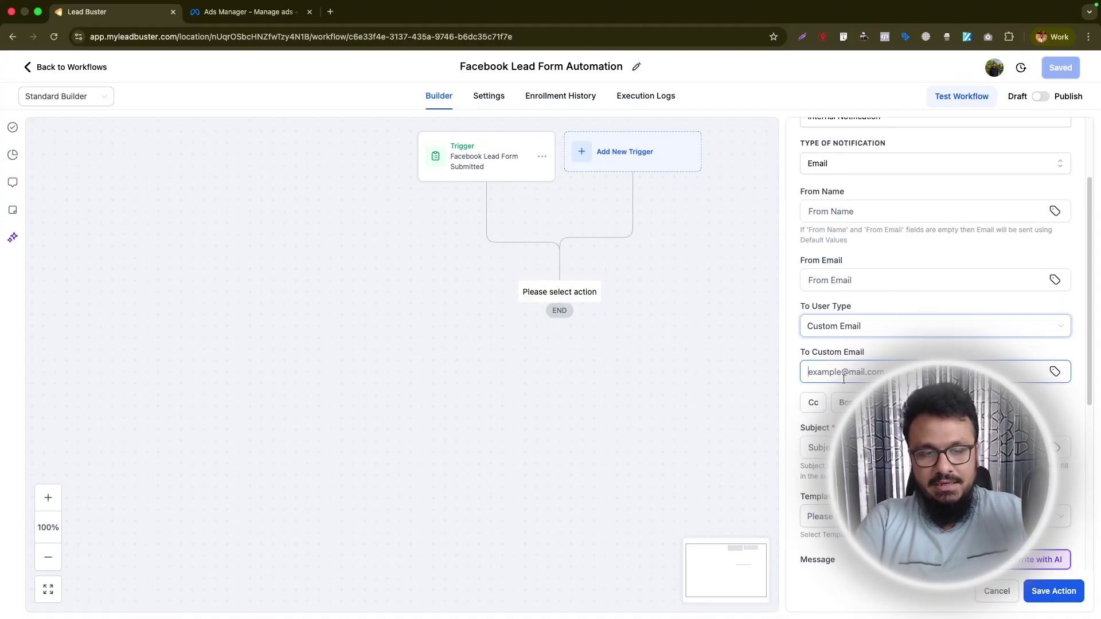
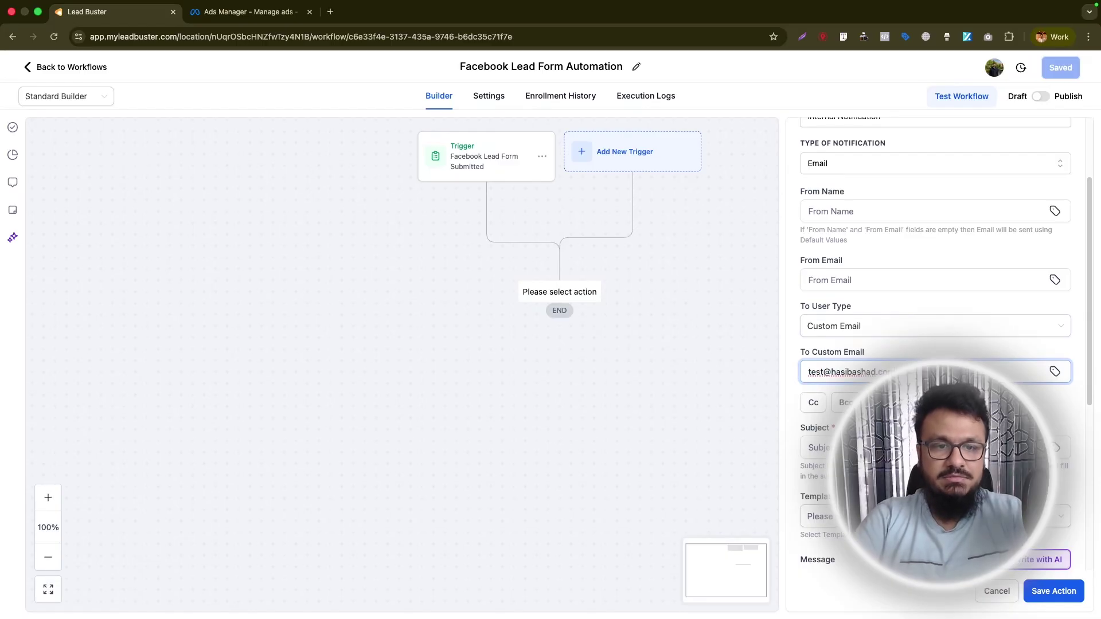
Enter subject 'New LEAD in the system' and type the Name, Email and Phone message lines.
scroll(843, 366, "down", 3)
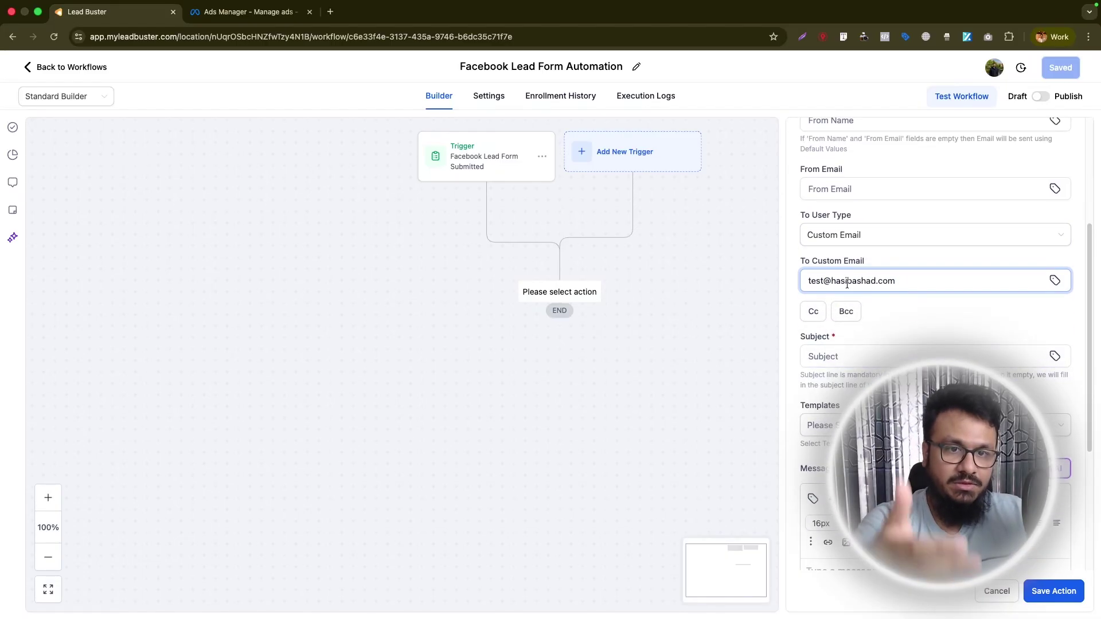
left_click(858, 356)
type("New Lea")
key("BackSpace")
key("BackSpace")
type("EAD in the system")
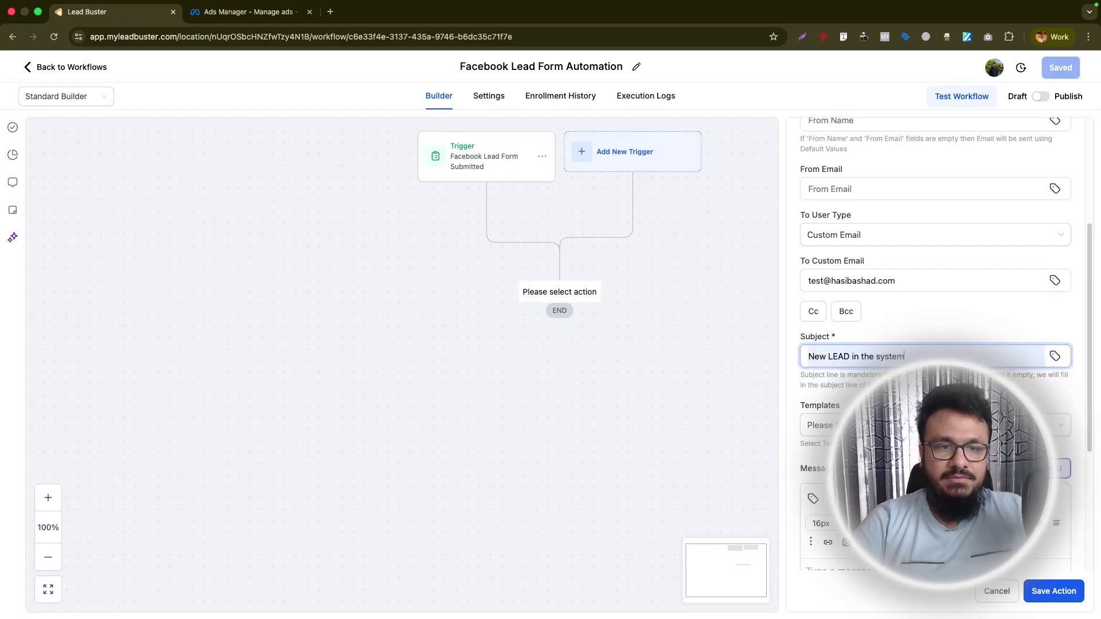
scroll(935, 344, "down", 4)
left_click(810, 343)
type("Hello")
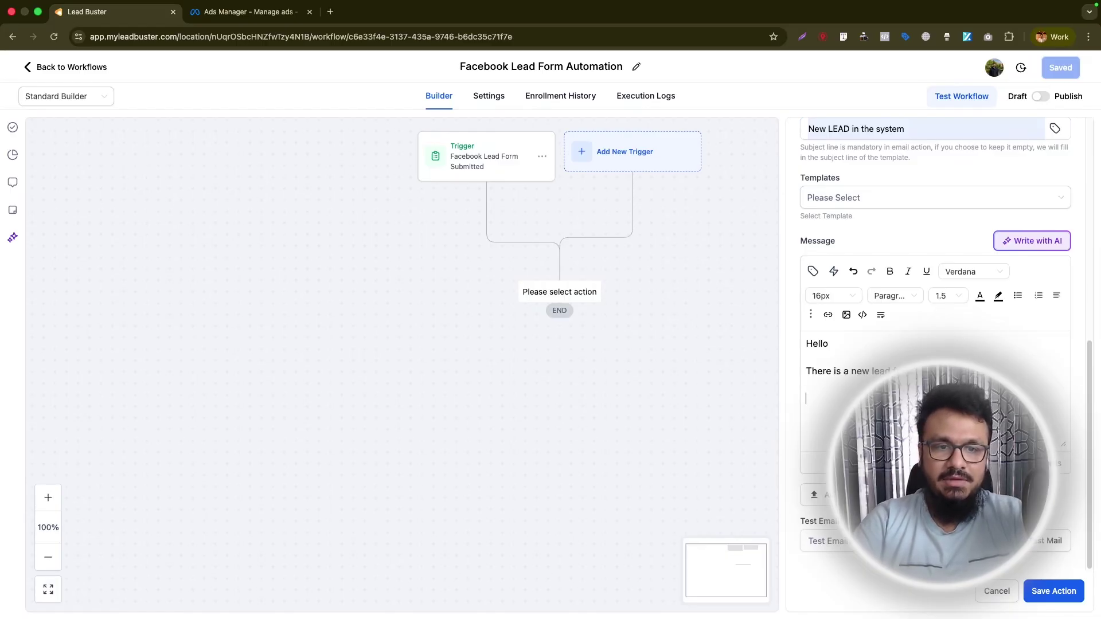
type("Name:")
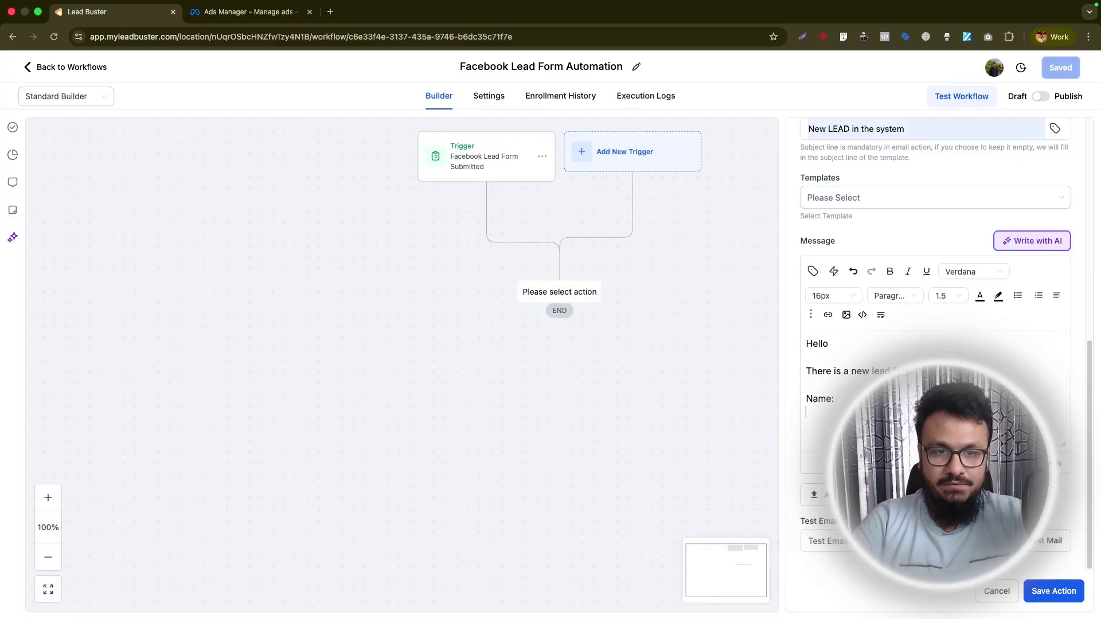
type("Phone:")
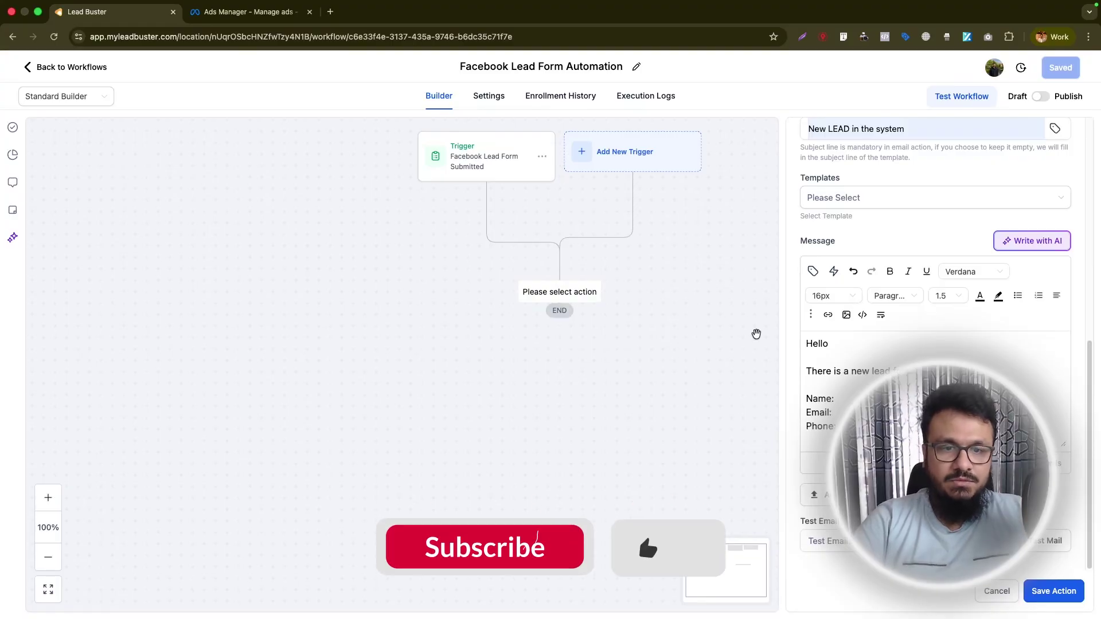
Insert the contact's name, email and phone tags into the message and save the step.
left_click(812, 271)
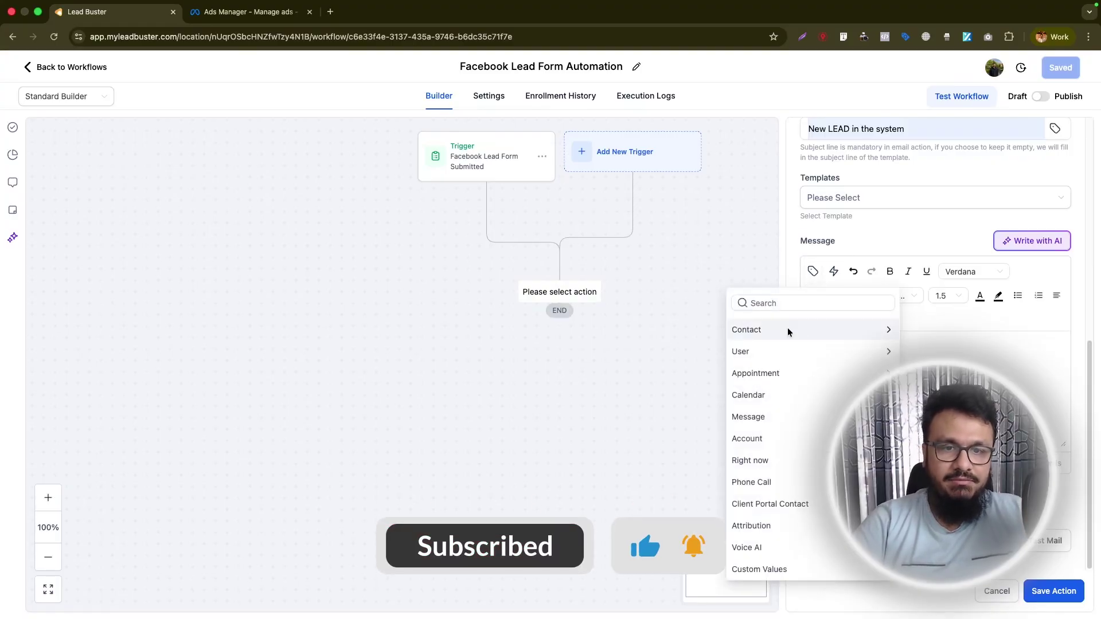
left_click(765, 331)
left_click(743, 347)
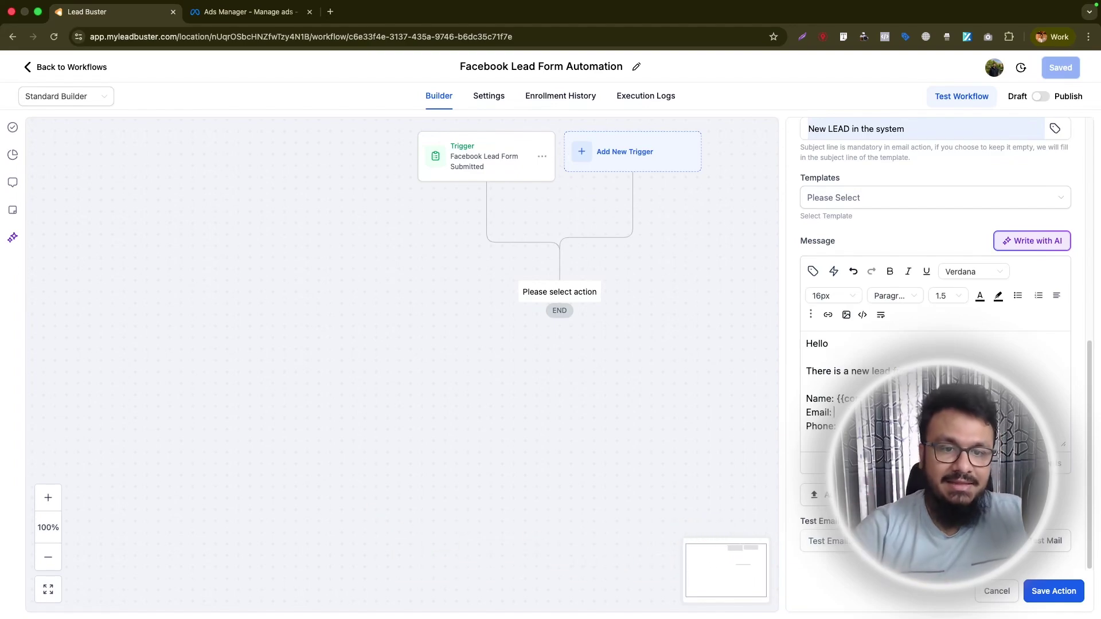
left_click(815, 266)
left_click(743, 412)
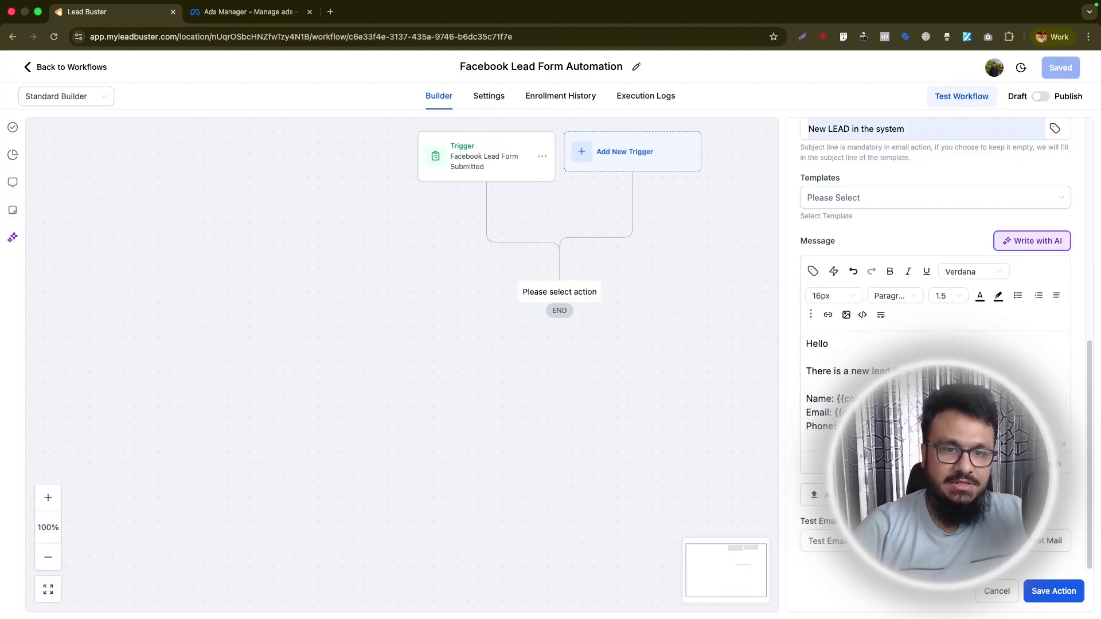
left_click(813, 271)
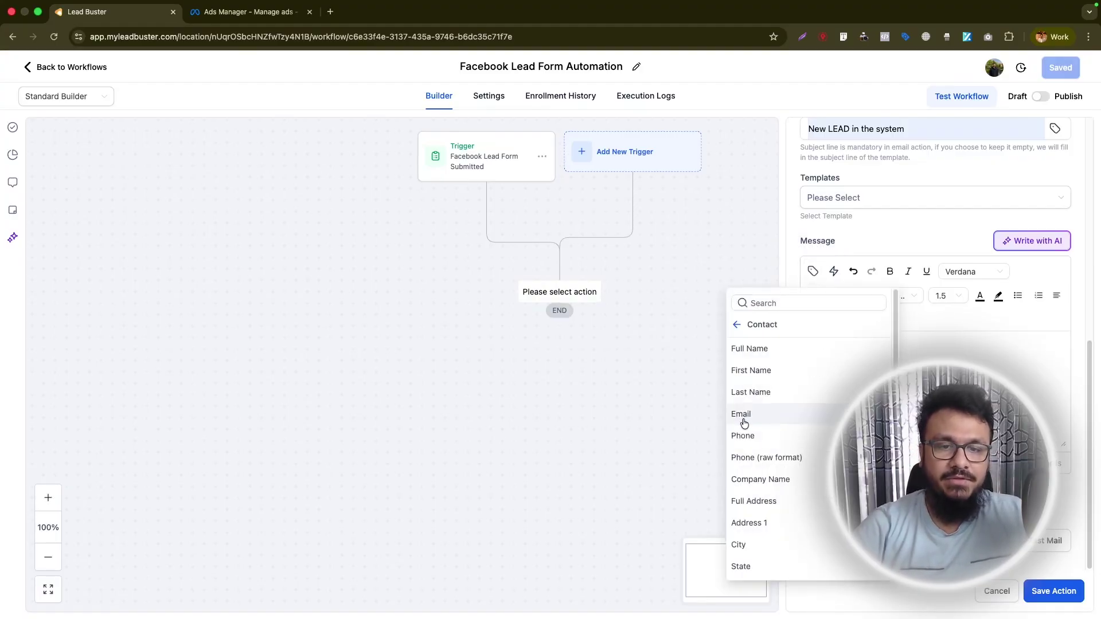
left_click(746, 437)
left_click_drag(861, 398, 806, 397)
left_click(806, 398)
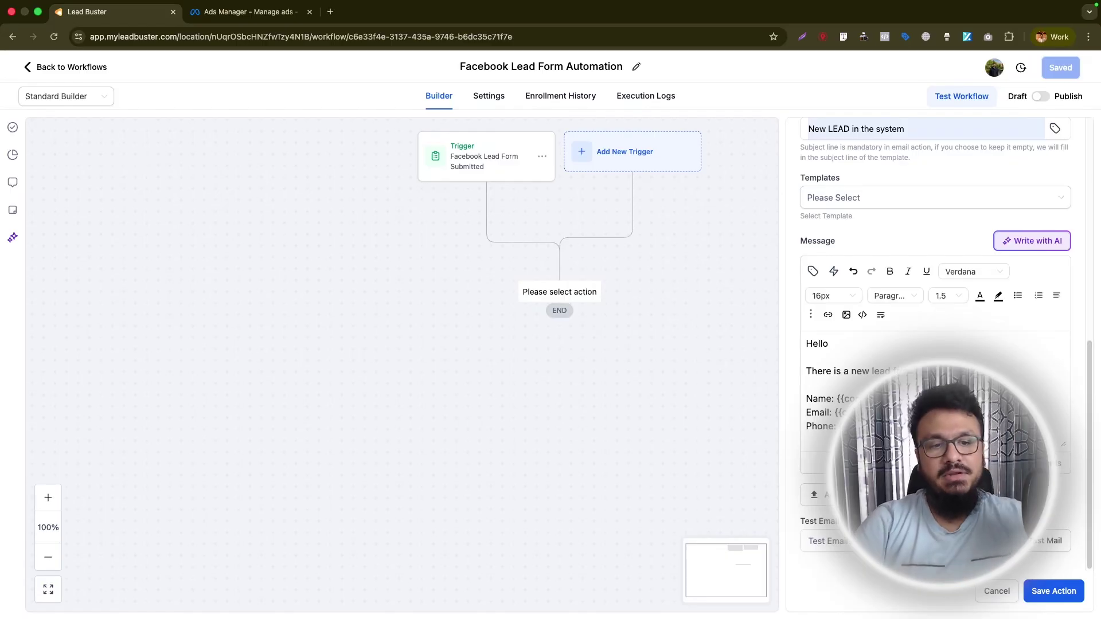
left_click(1064, 597)
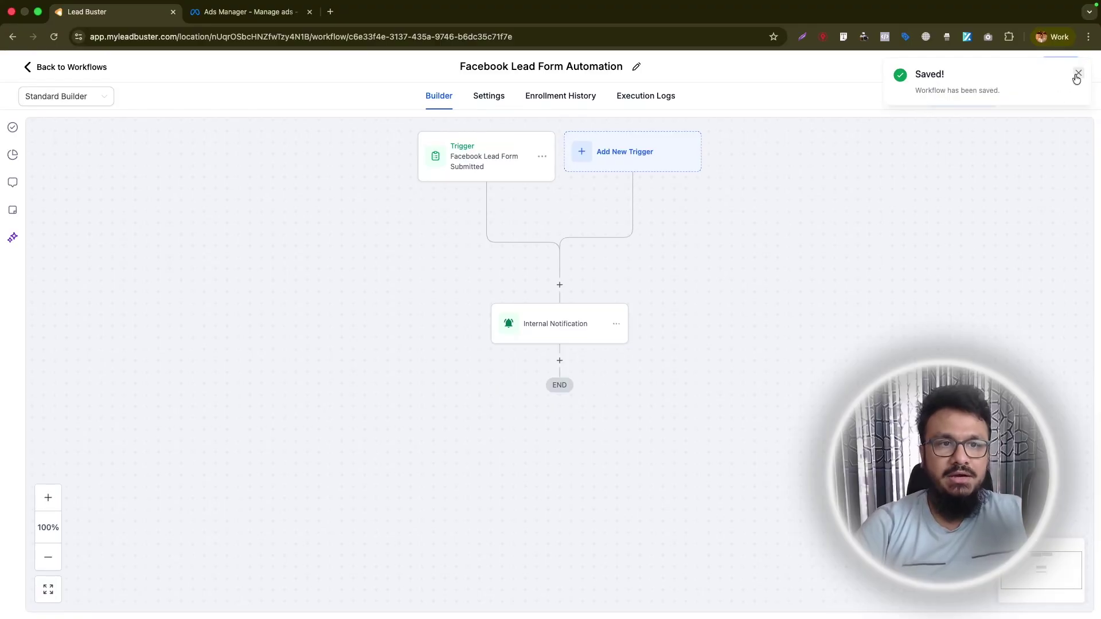
left_click(1078, 73)
Open Opportunities and switch the board to the LEADS pipeline.
left_click(78, 70)
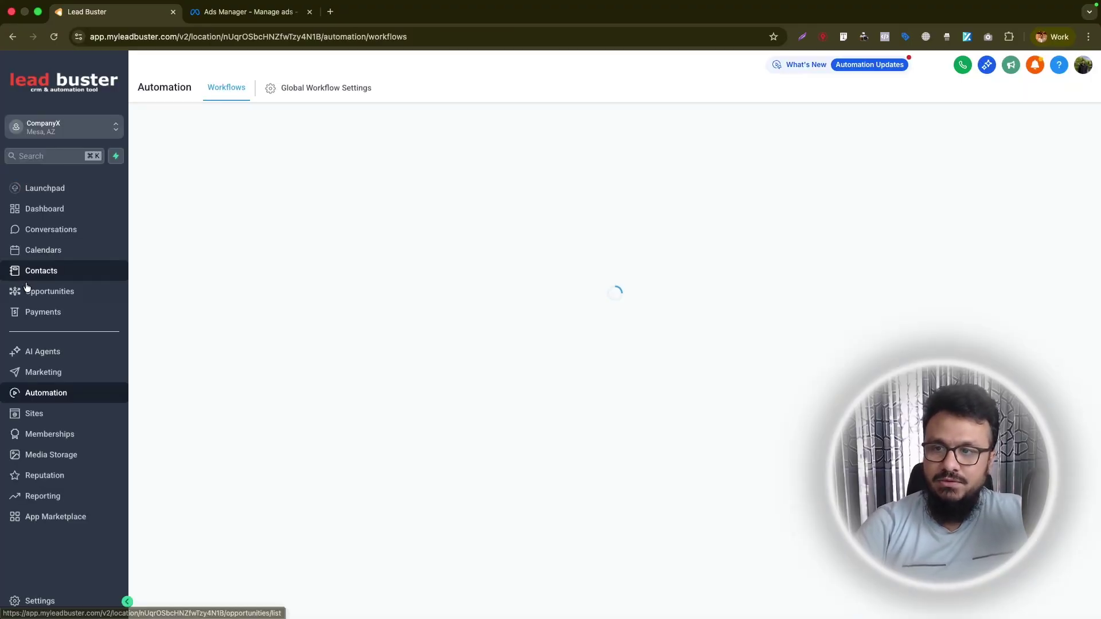
left_click(28, 290)
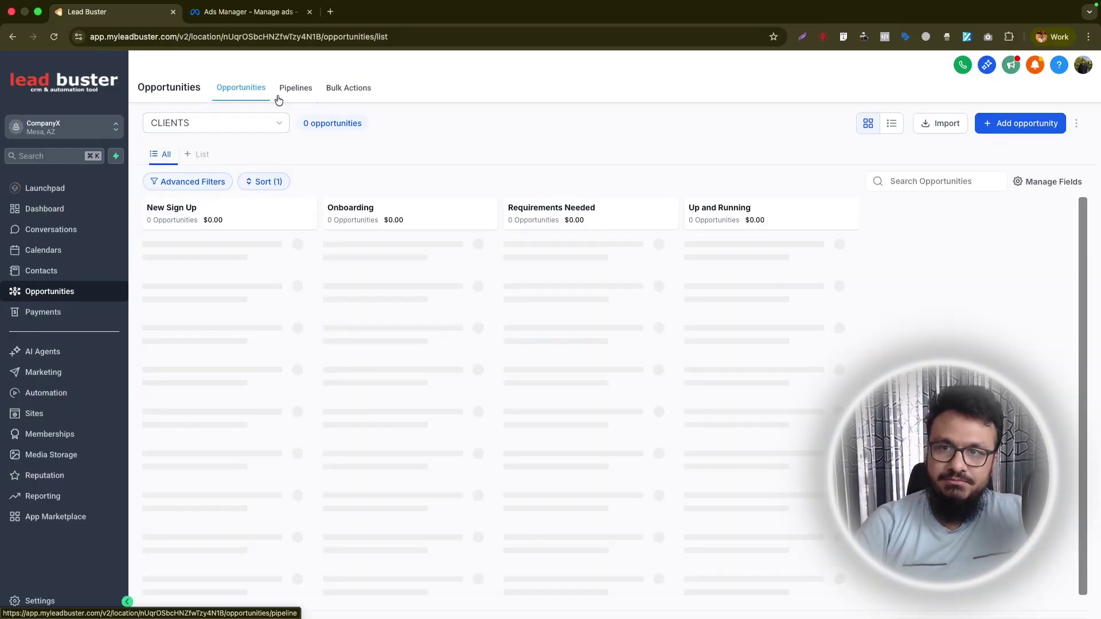
left_click(270, 123)
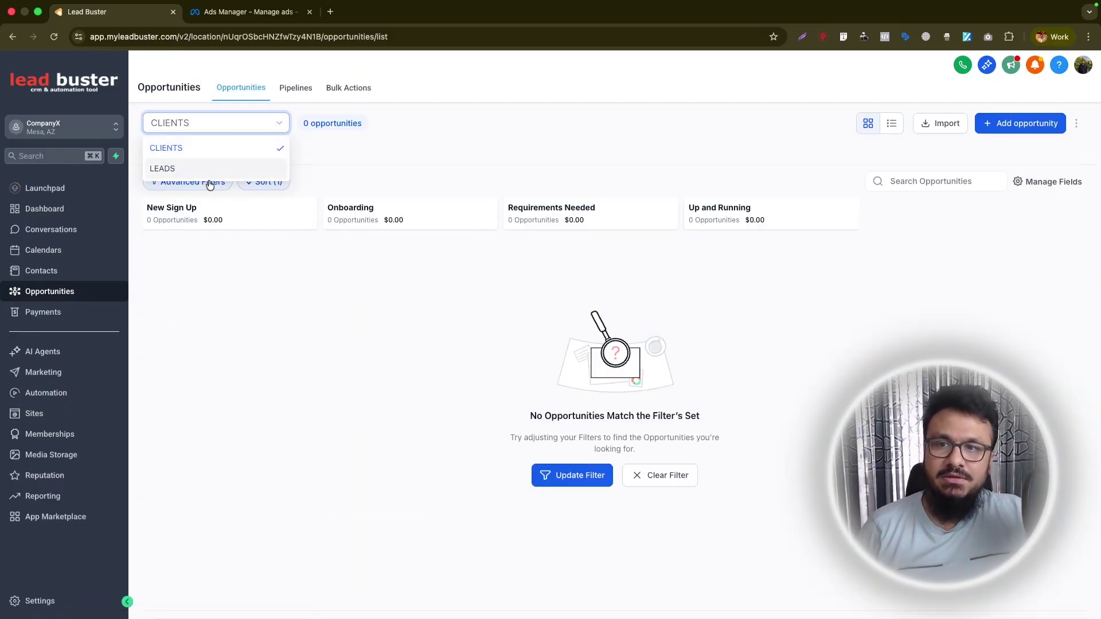
left_click(172, 169)
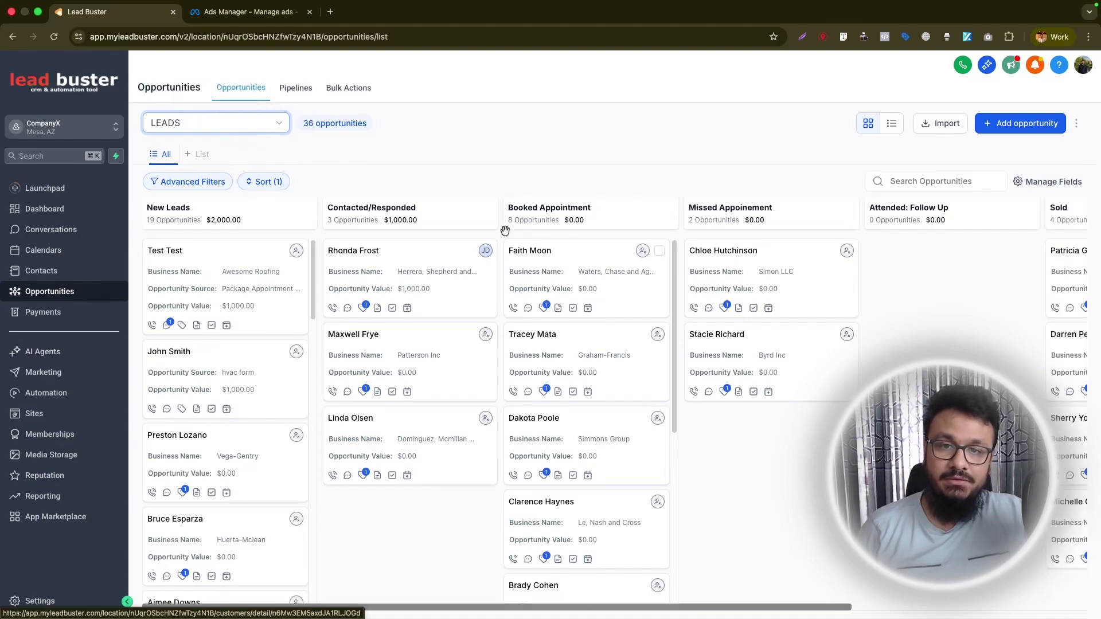
Review the pipelines list, cancel Create Pipeline, and return to the LEADS board, then Automation.
left_click(293, 87)
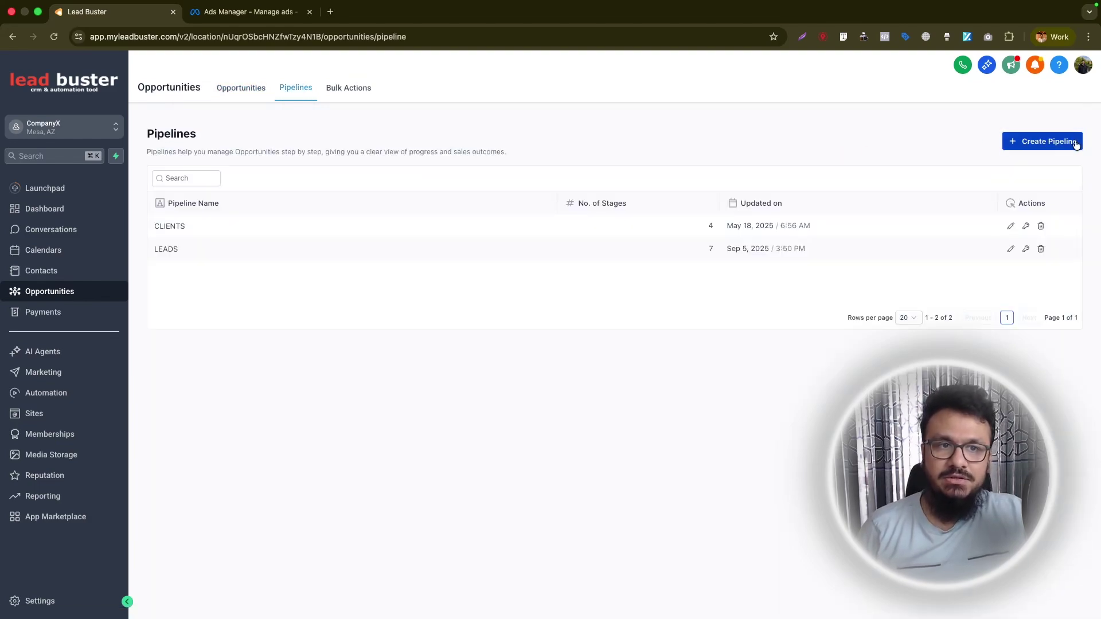
left_click(1044, 141)
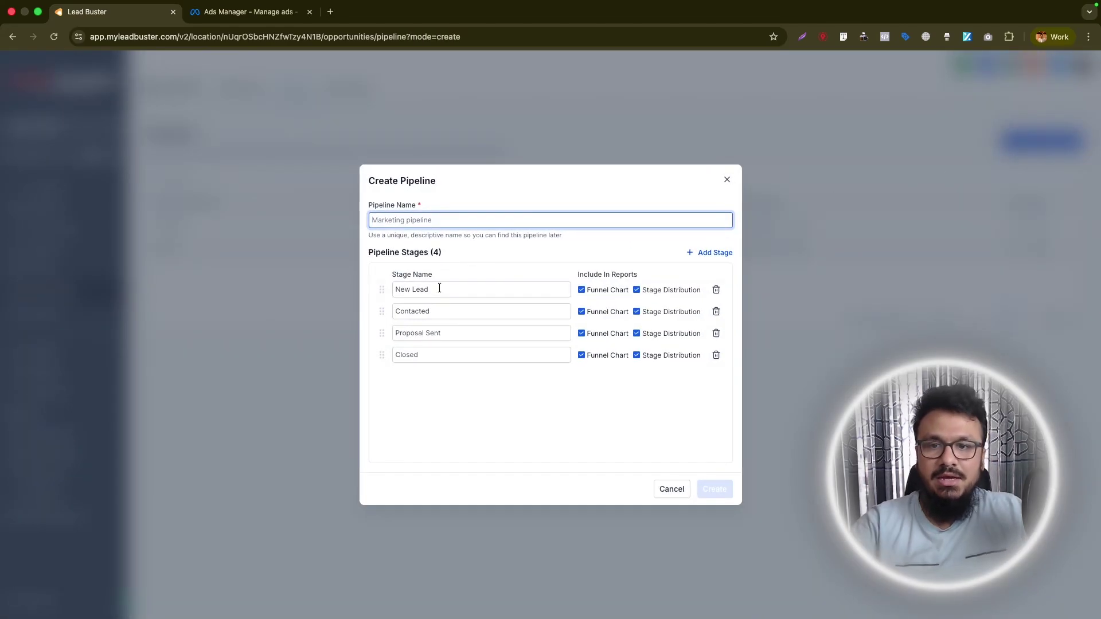
left_click(726, 180)
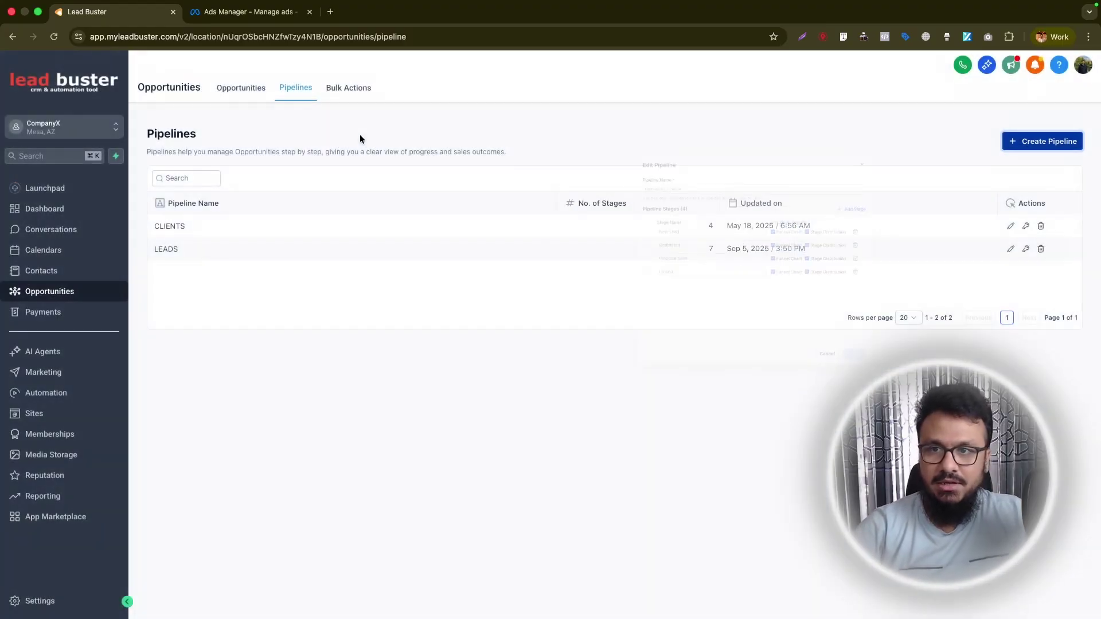
left_click(229, 89)
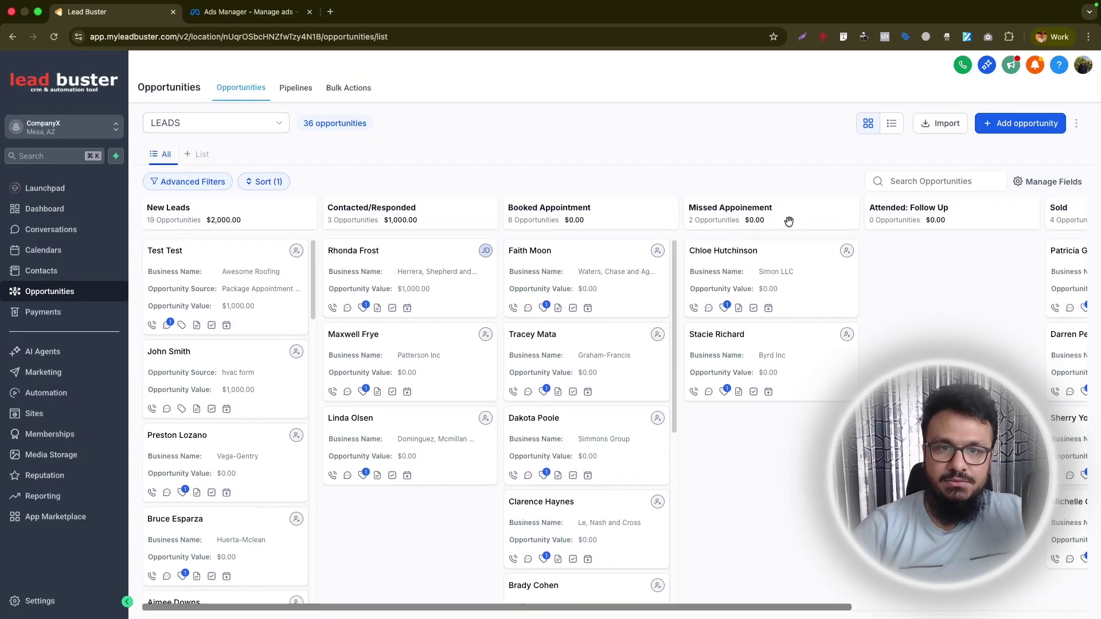
left_click_drag(735, 610, 771, 602)
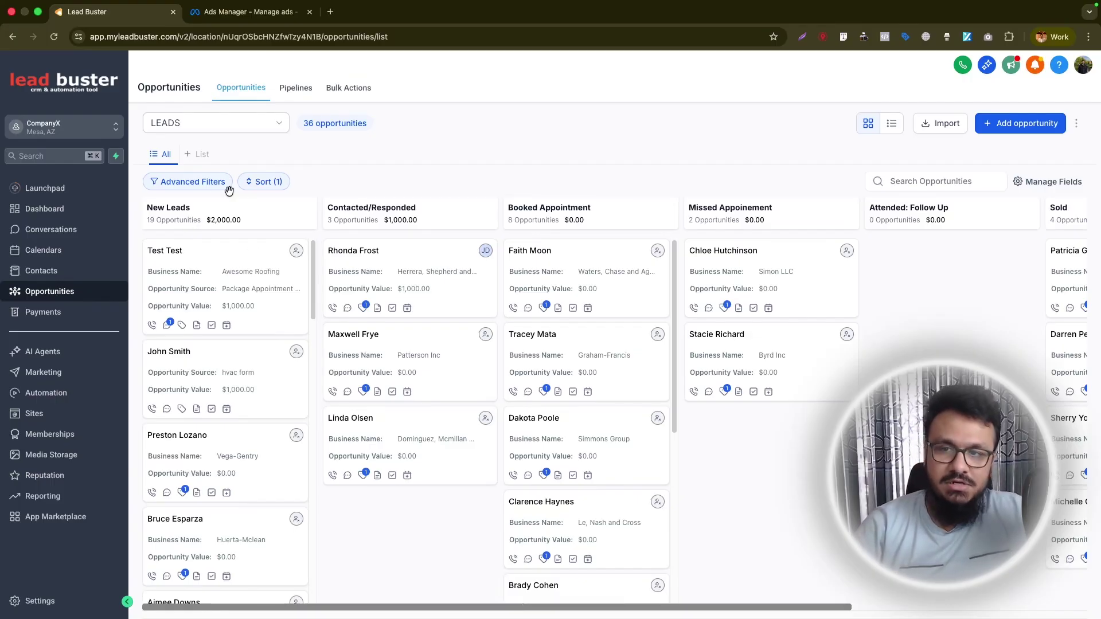
left_click_drag(216, 279, 208, 273)
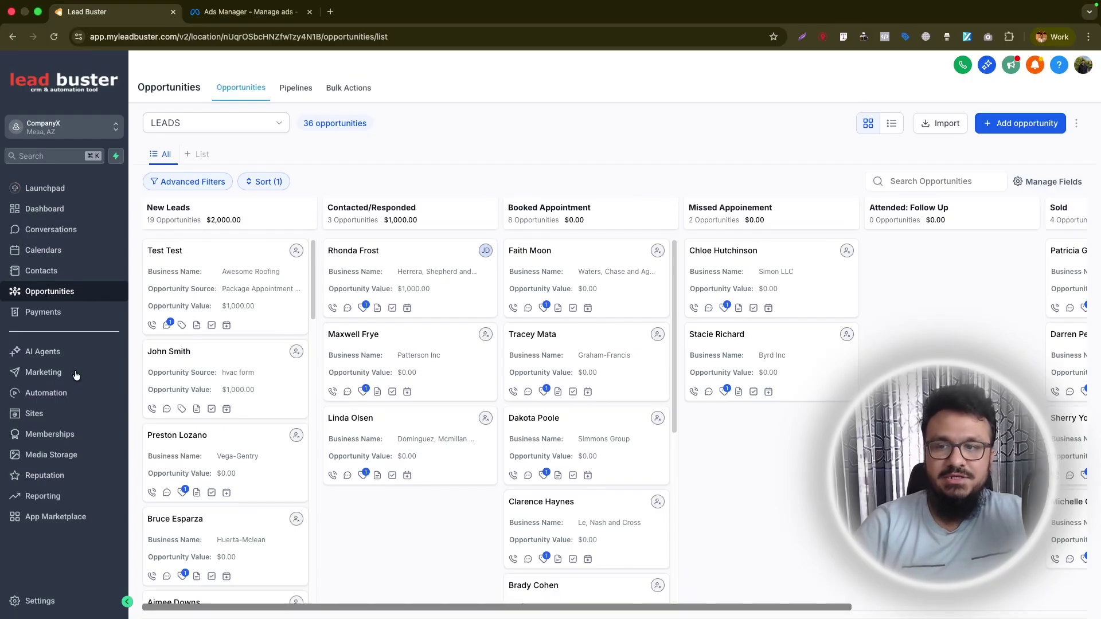
left_click(66, 394)
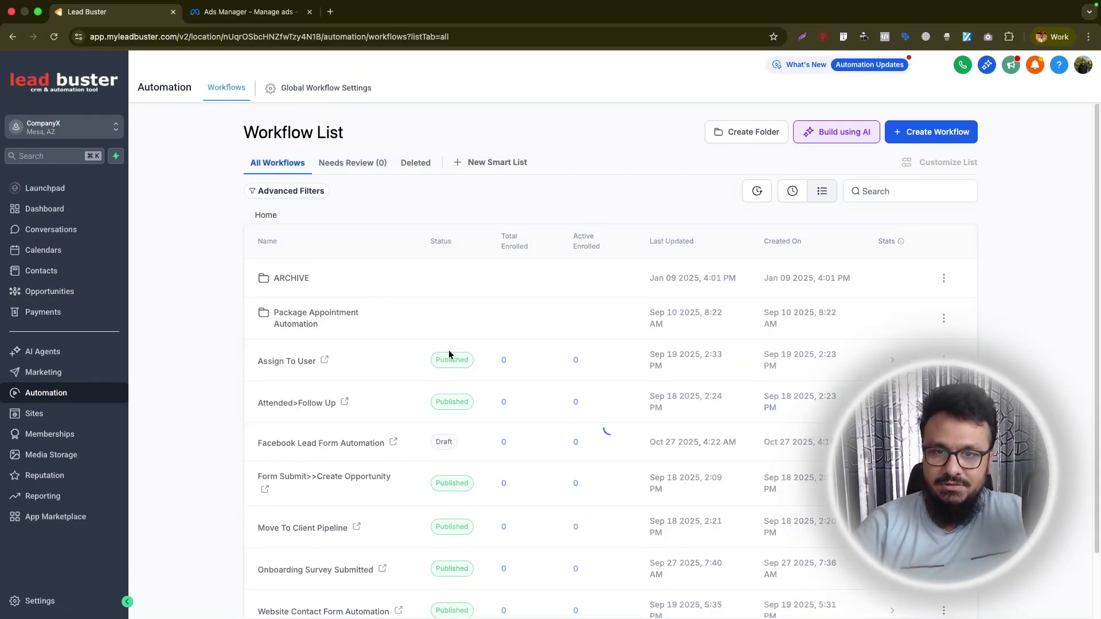
Add a Create Or Update Opportunity step in pipeline LEADS, named with {{contact.name}}.
left_click(267, 443)
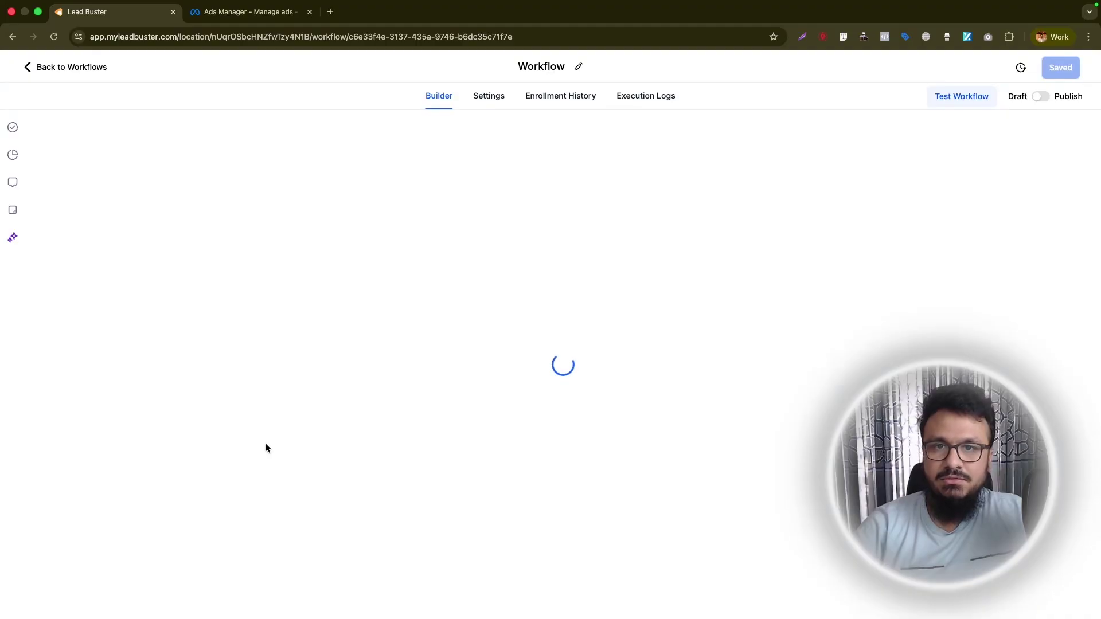
type("create")
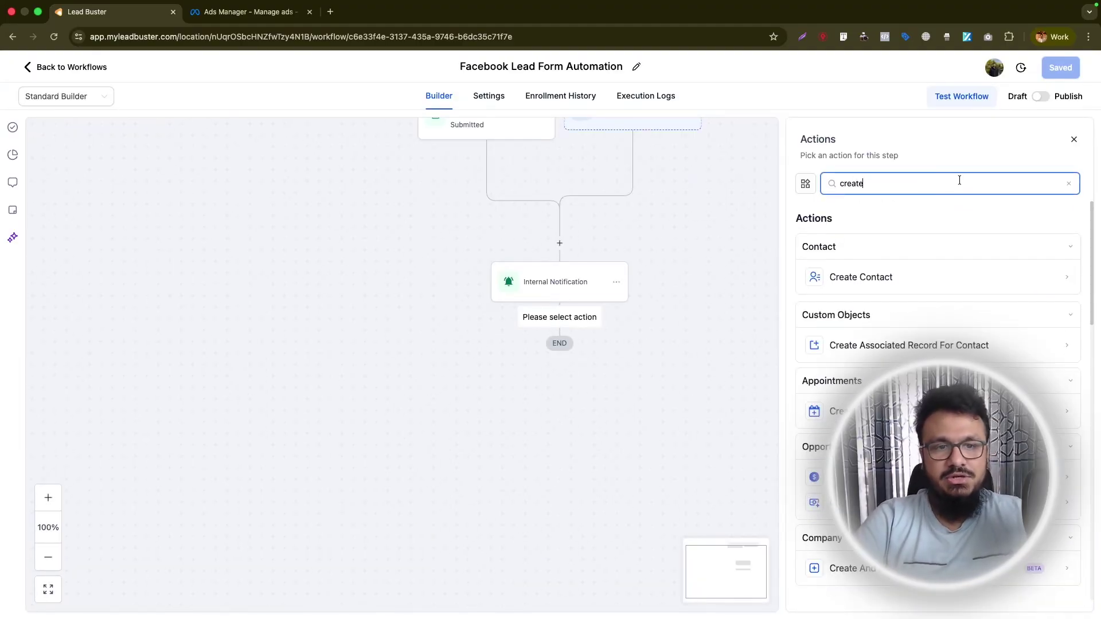
left_click(940, 477)
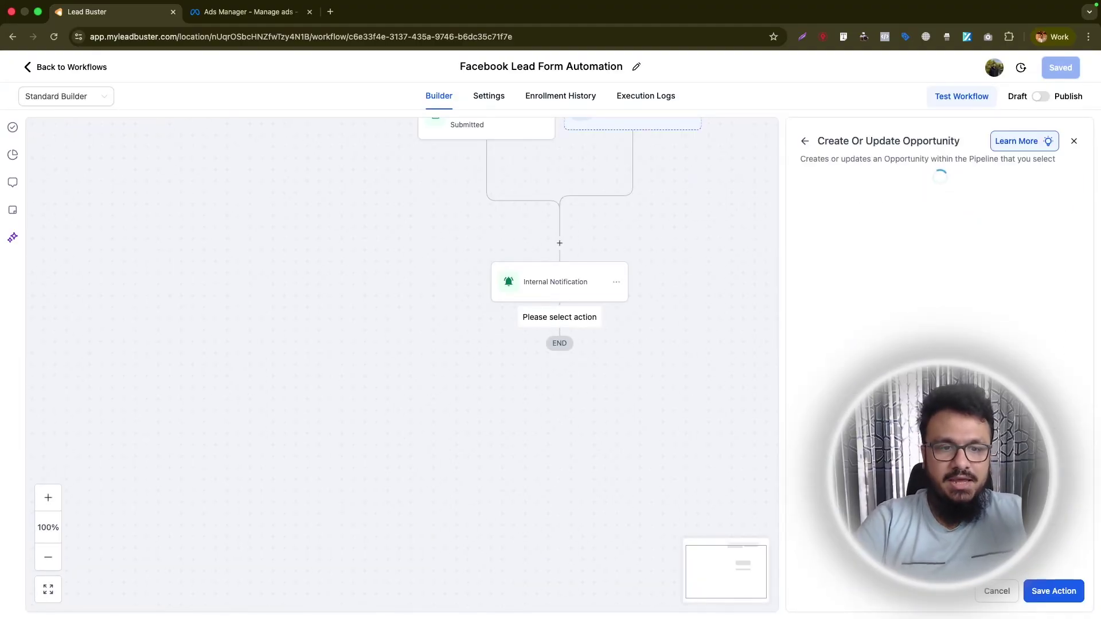
left_click(757, 320)
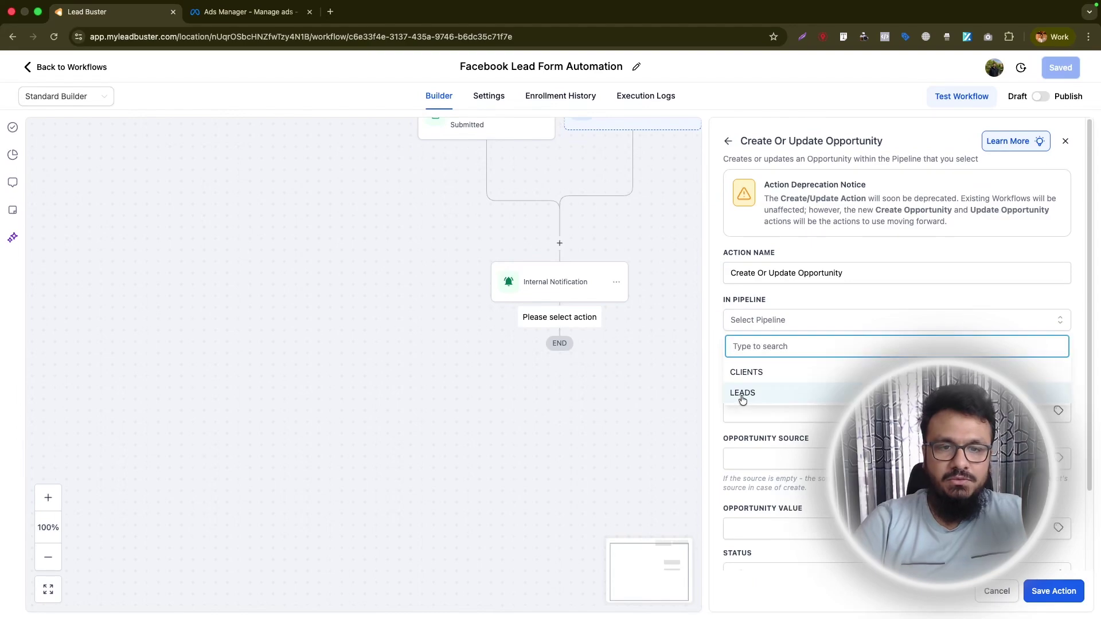
left_click(742, 394)
left_click(1059, 412)
left_click(946, 530)
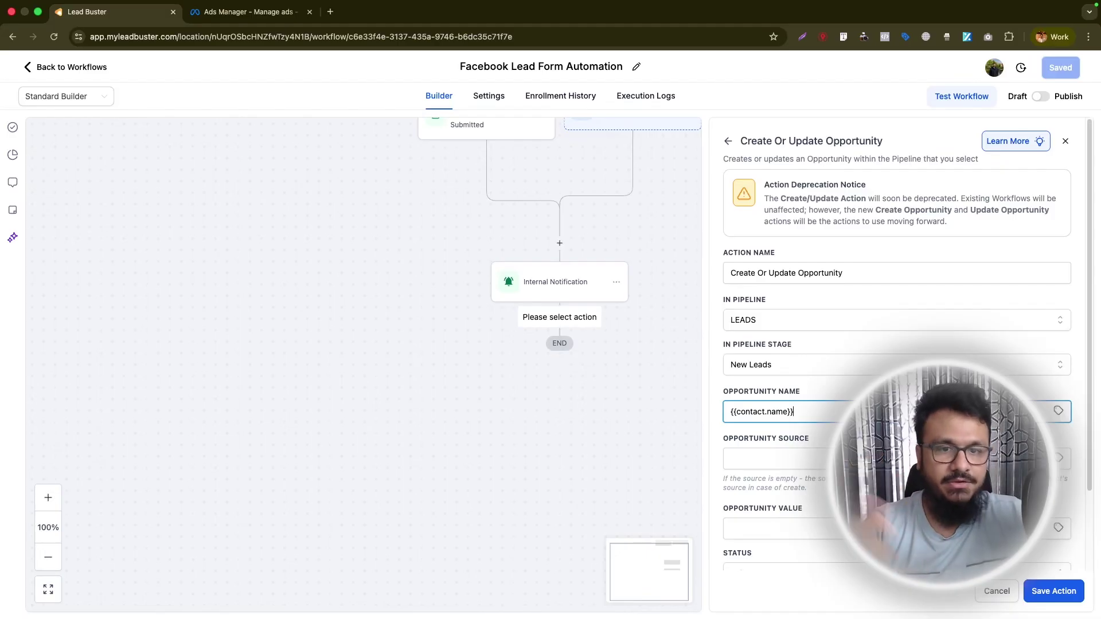
left_click(1053, 591)
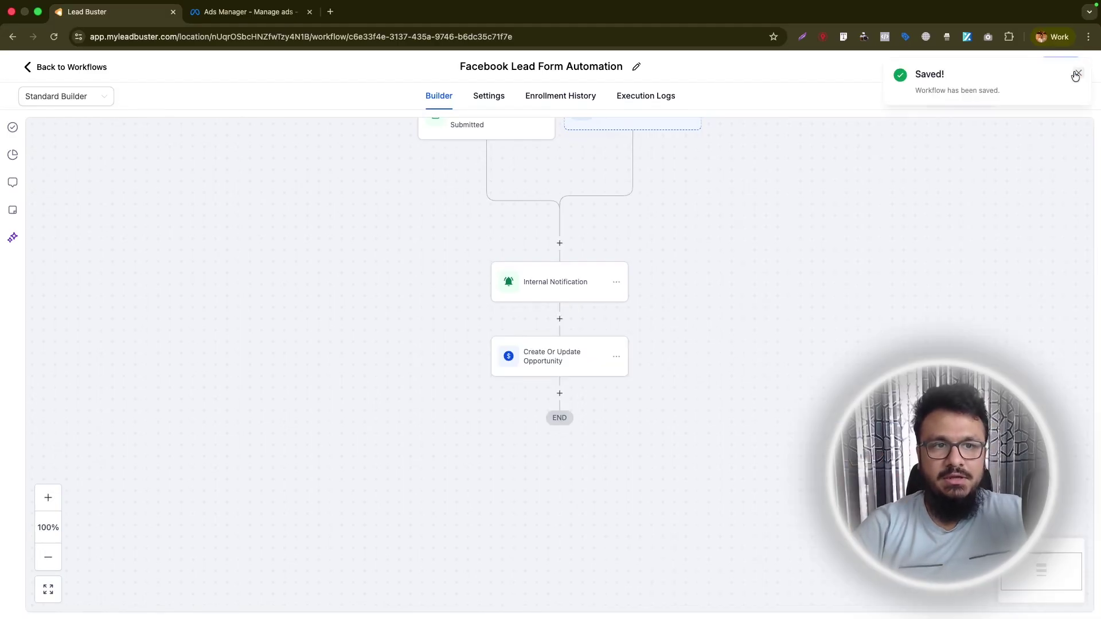
Add an Add Contact Tag step applying the existing facebook_ad tag.
left_click(560, 393)
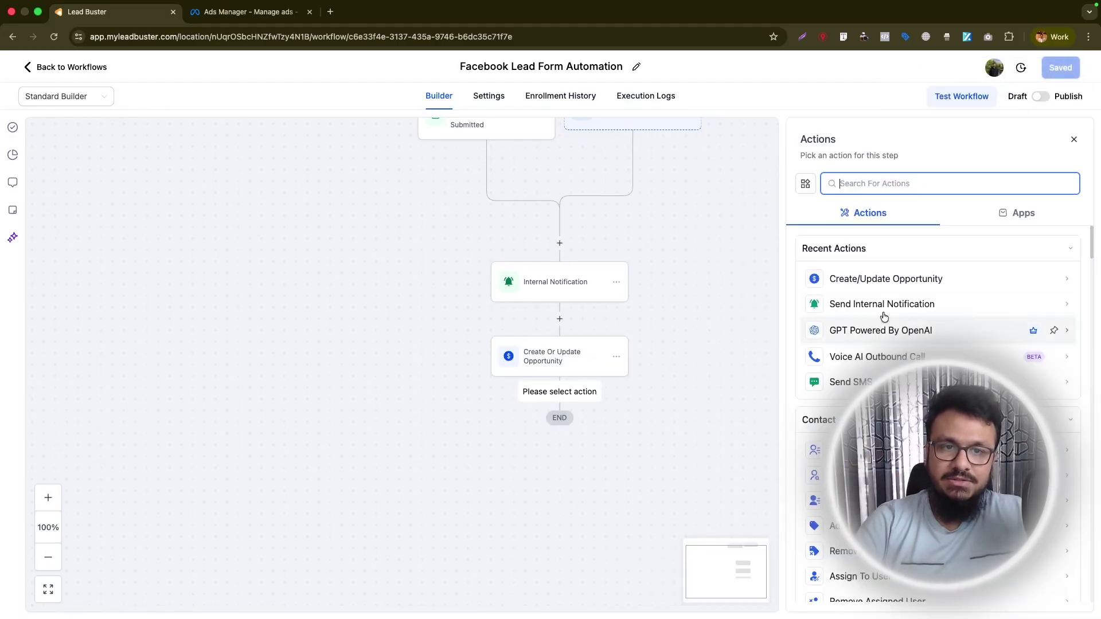
type("tag")
left_click(850, 281)
left_click(858, 258)
type("facebook")
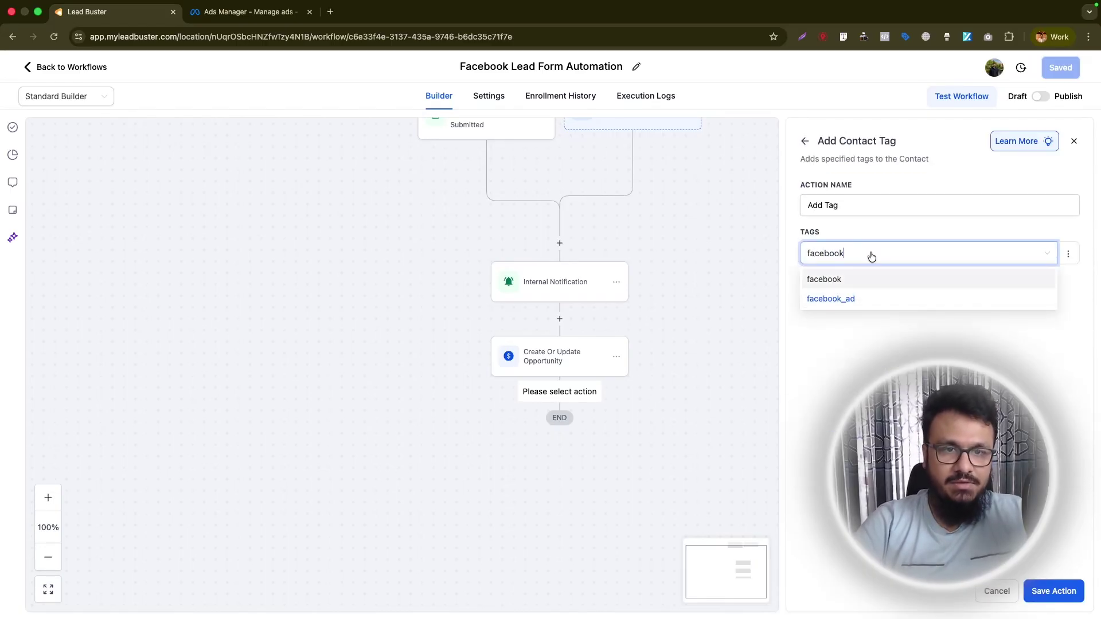
type("_lead_form")
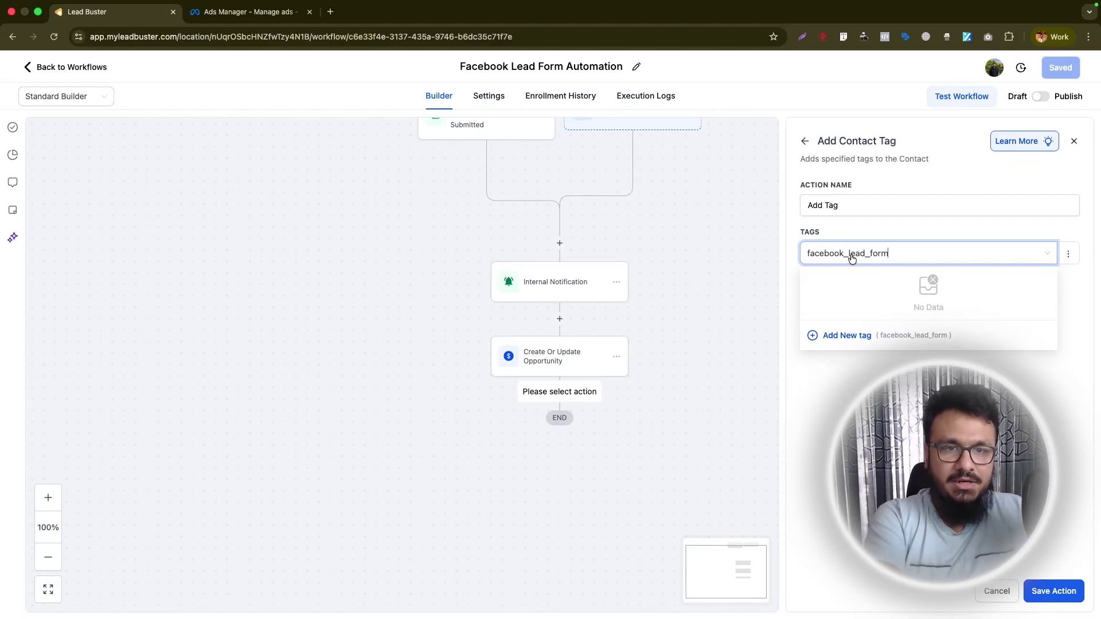
key("BackSpace")
key("BackSpace")
key("BackSpace")
key("BackSpace")
key("BackSpace")
key("BackSpace")
key("BackSpace")
key("BackSpace")
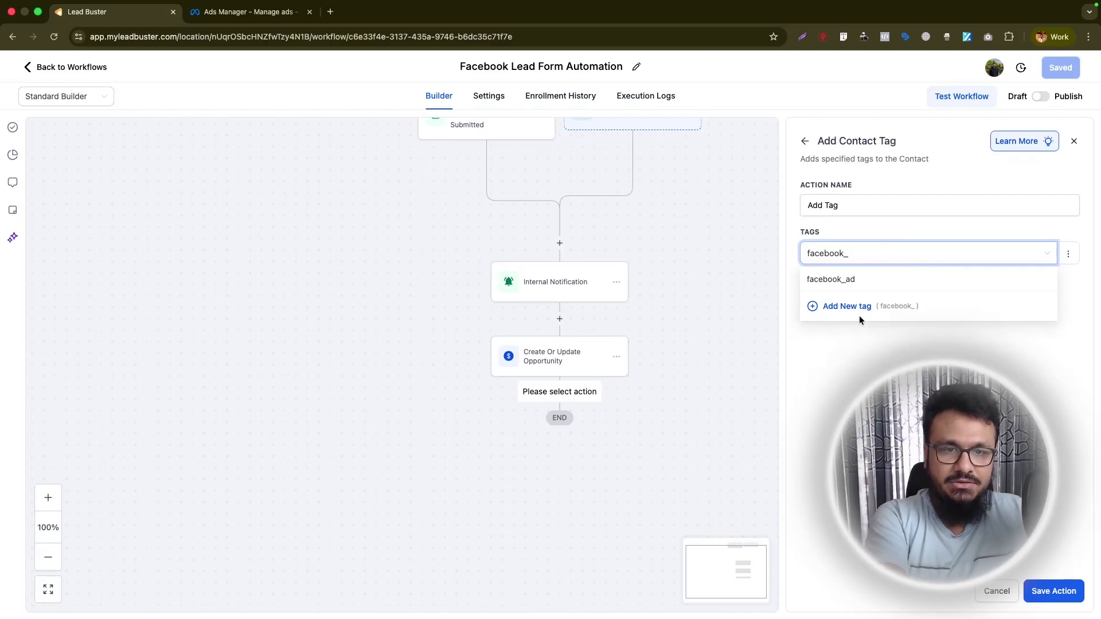
left_click(841, 284)
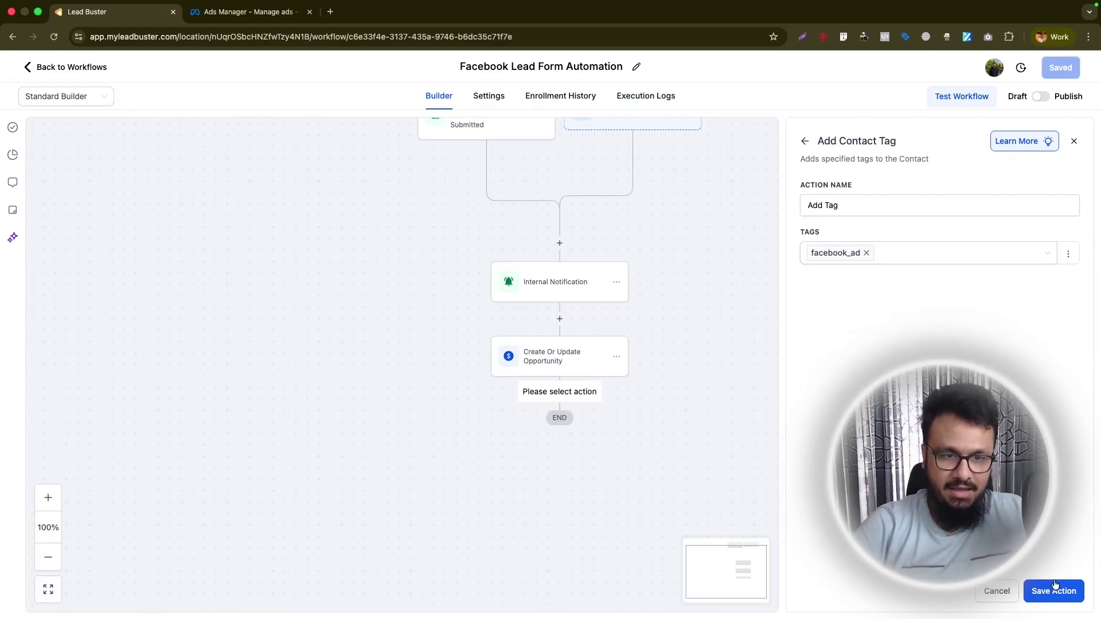
left_click(1053, 591)
Save the workflow and dismiss the Saved confirmation.
left_click(1063, 67)
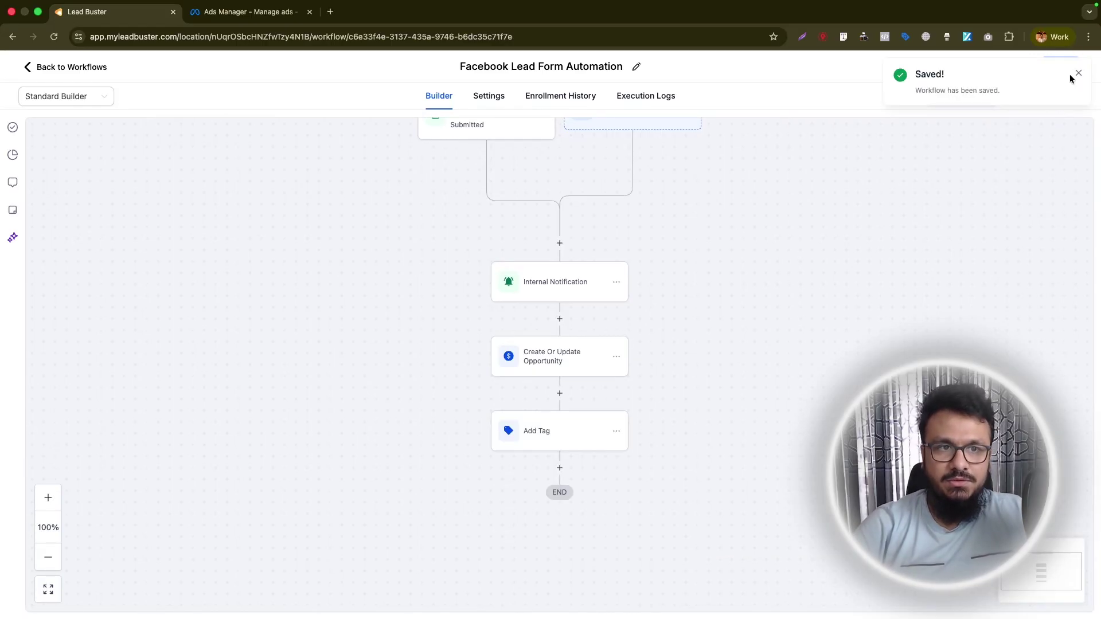
left_click(1080, 75)
scroll(757, 257, "up", 5)
scroll(746, 252, "down", 4)
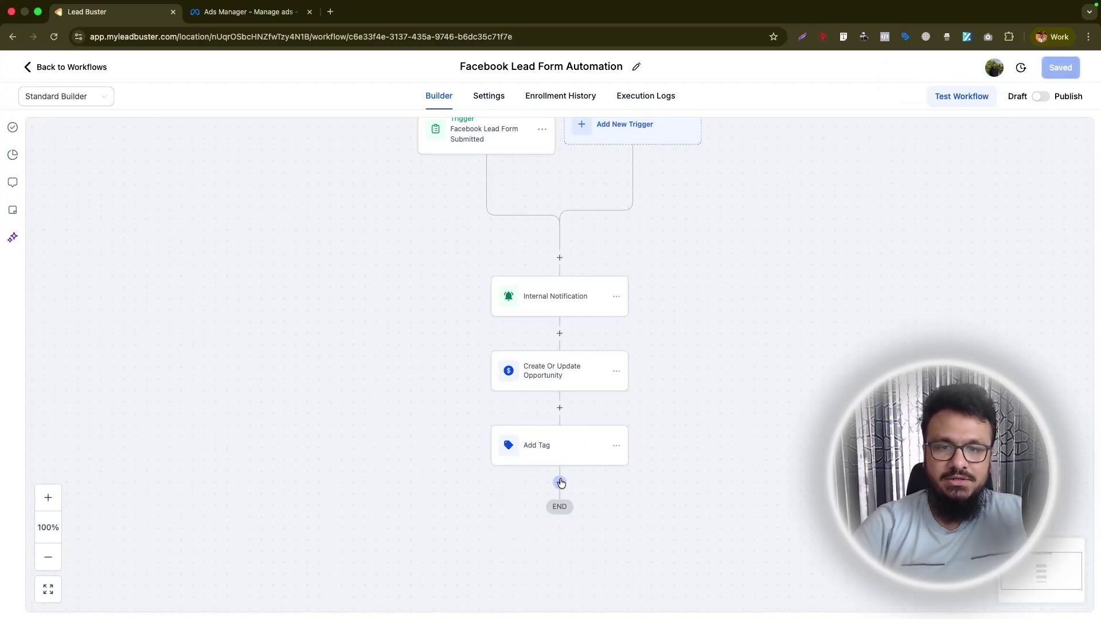
left_click(561, 482)
Add a Send SMS step starting with 'Hey' and the contact's first name.
type("sms")
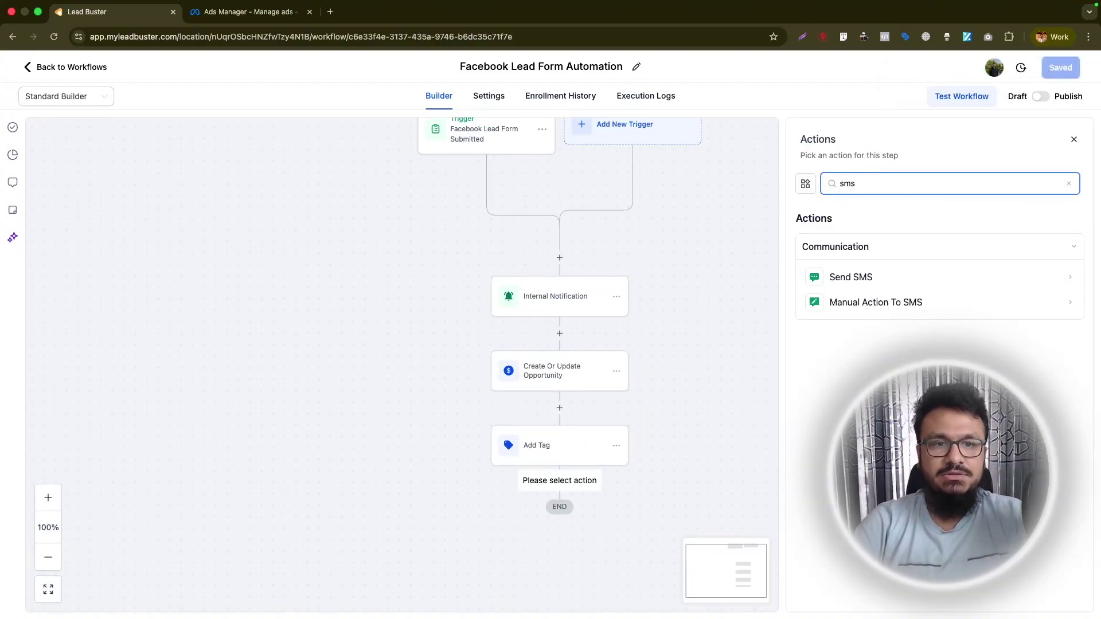
left_click(843, 278)
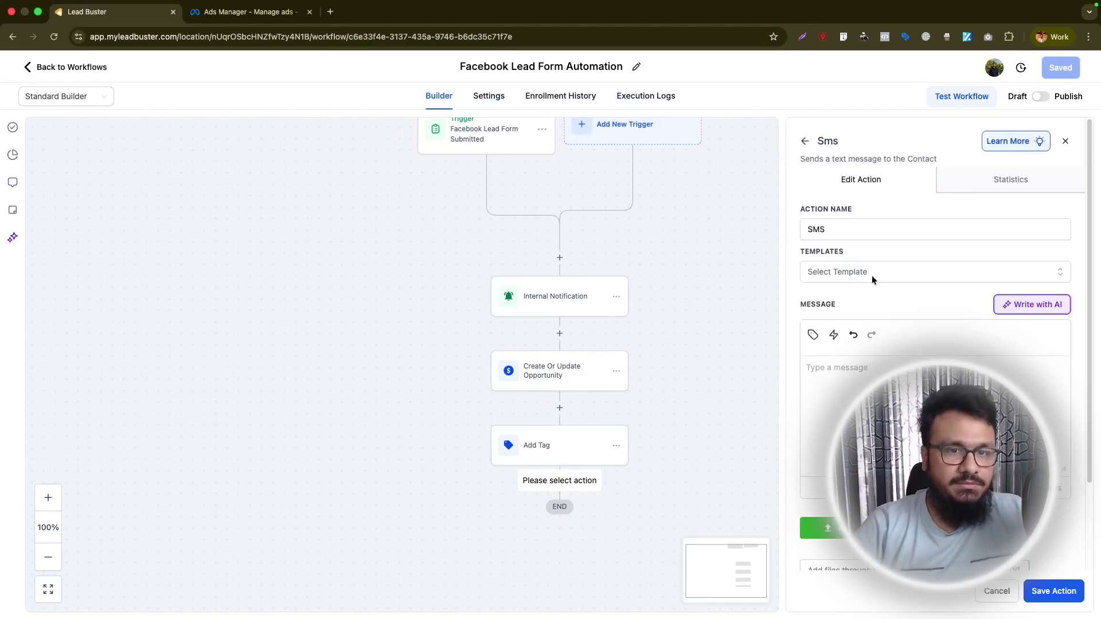
left_click(849, 378)
type("Hey")
left_click(812, 334)
left_click(763, 64)
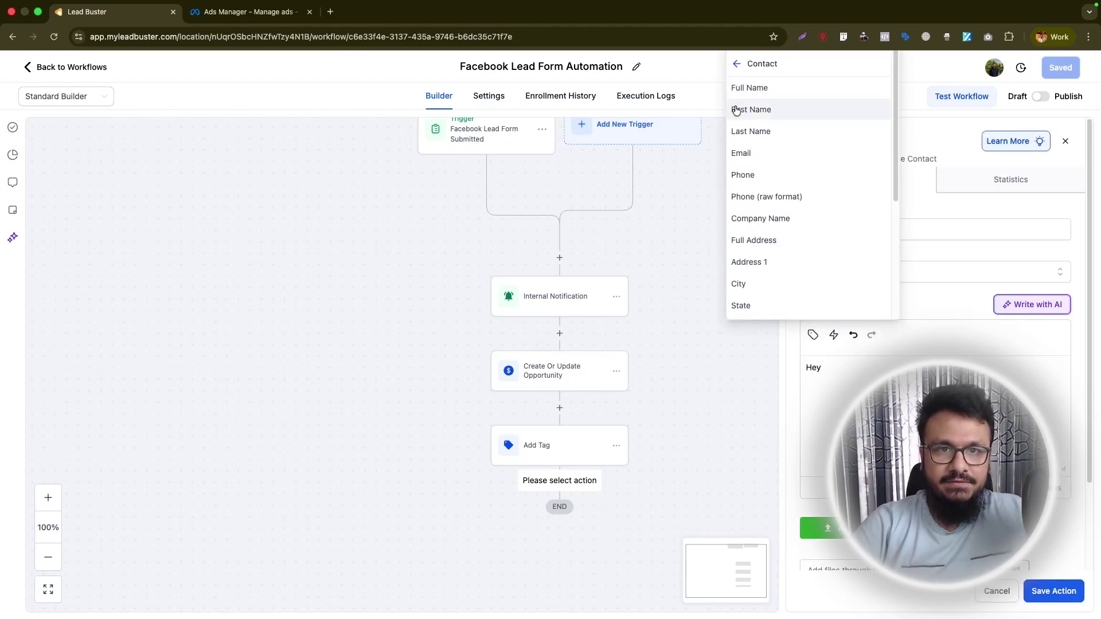
left_click(736, 111)
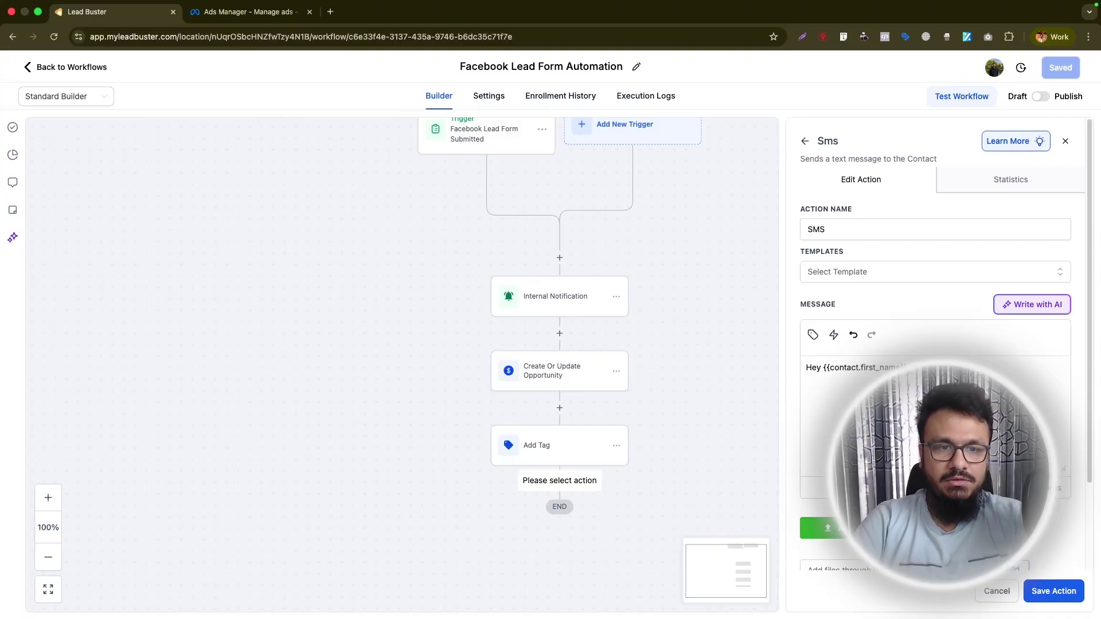
Finish the SMS with 'Is it okay if we chat further here?', save it and the workflow.
key("super+v")
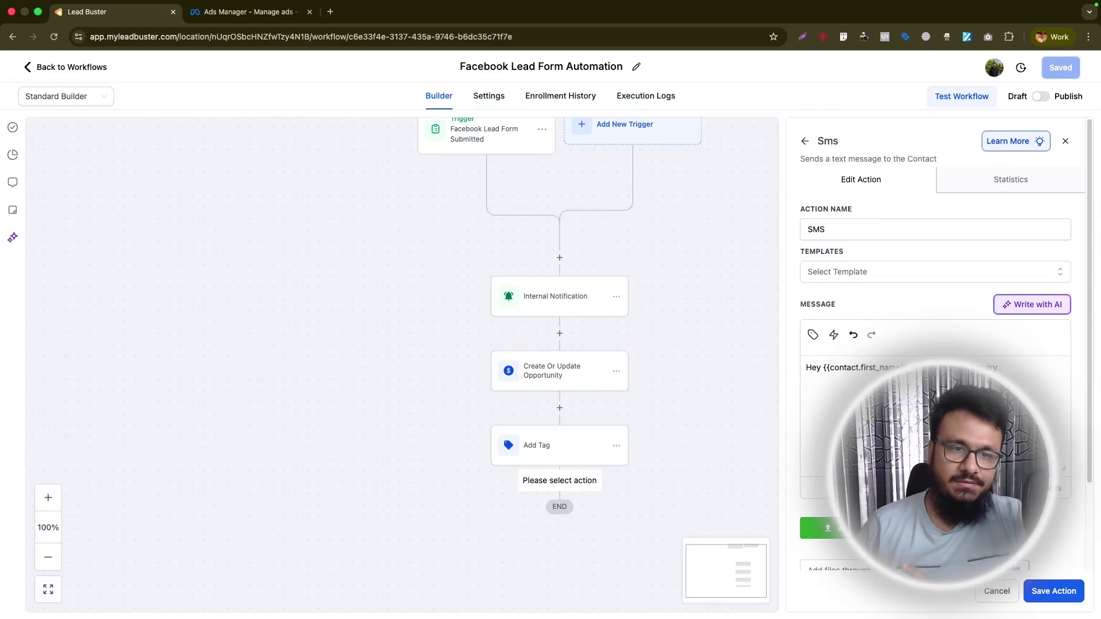
type("Is it ok")
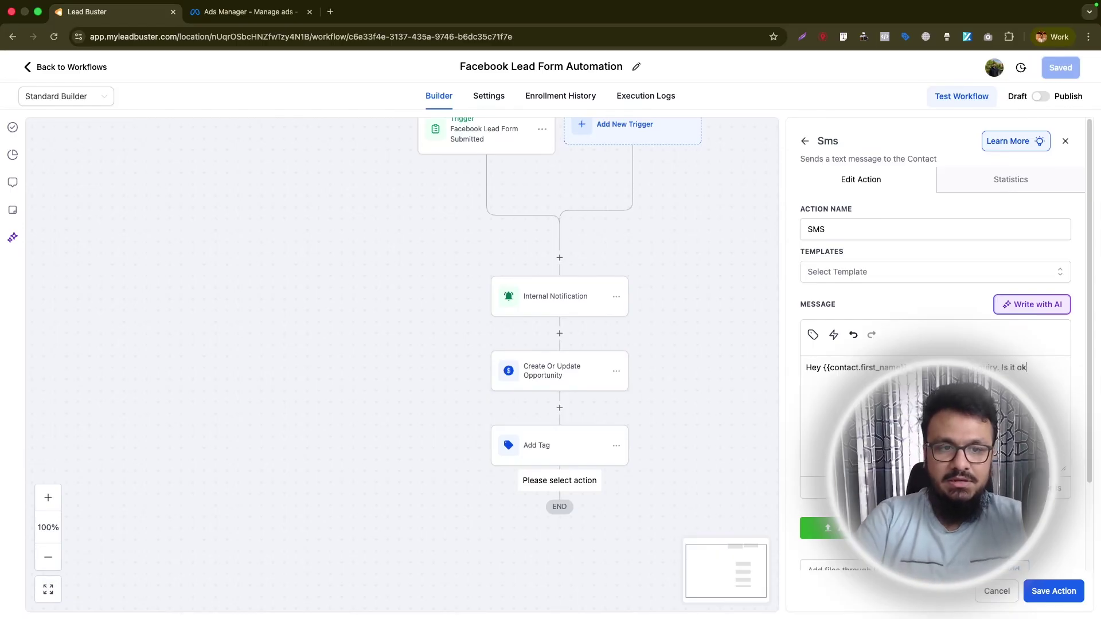
type("ay if we chat further here? … do that as well. Let me kr")
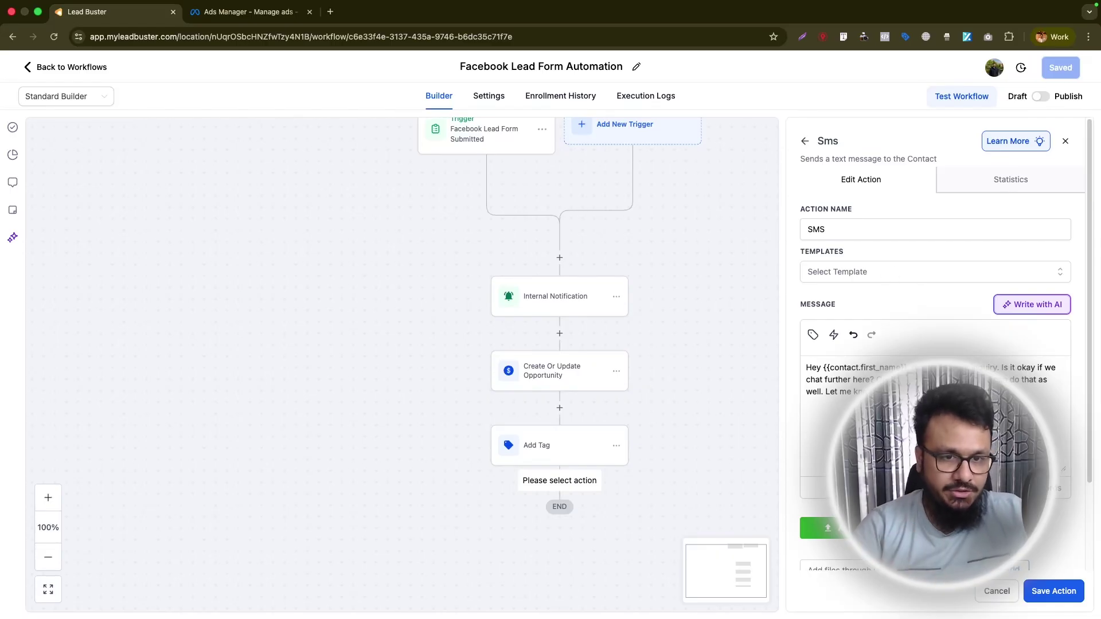
left_click_drag(895, 391, 813, 360)
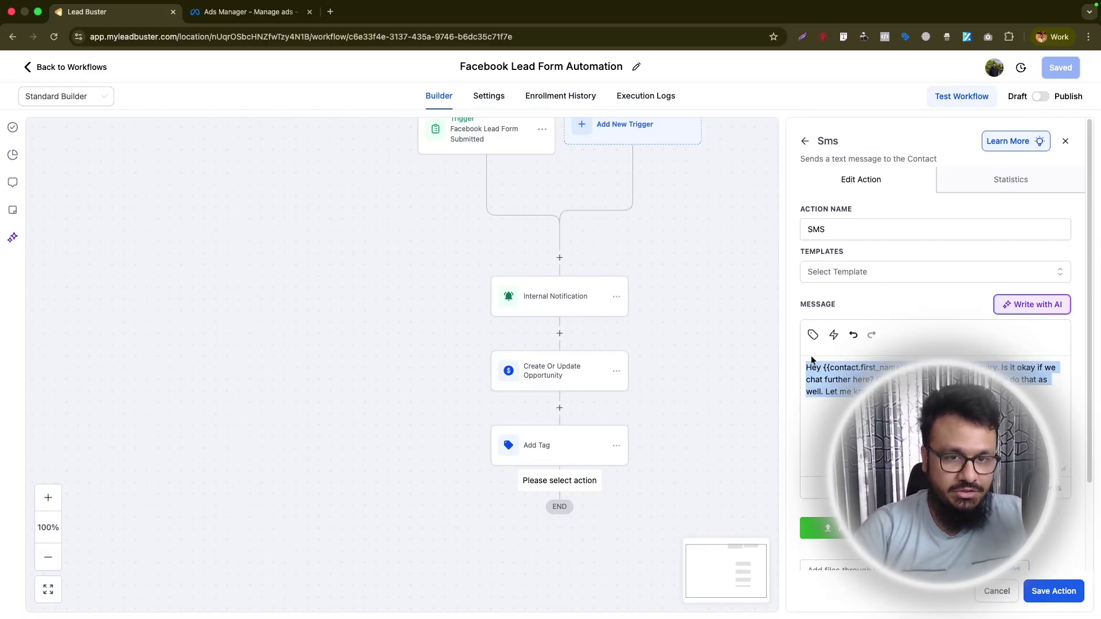
left_click(1035, 588)
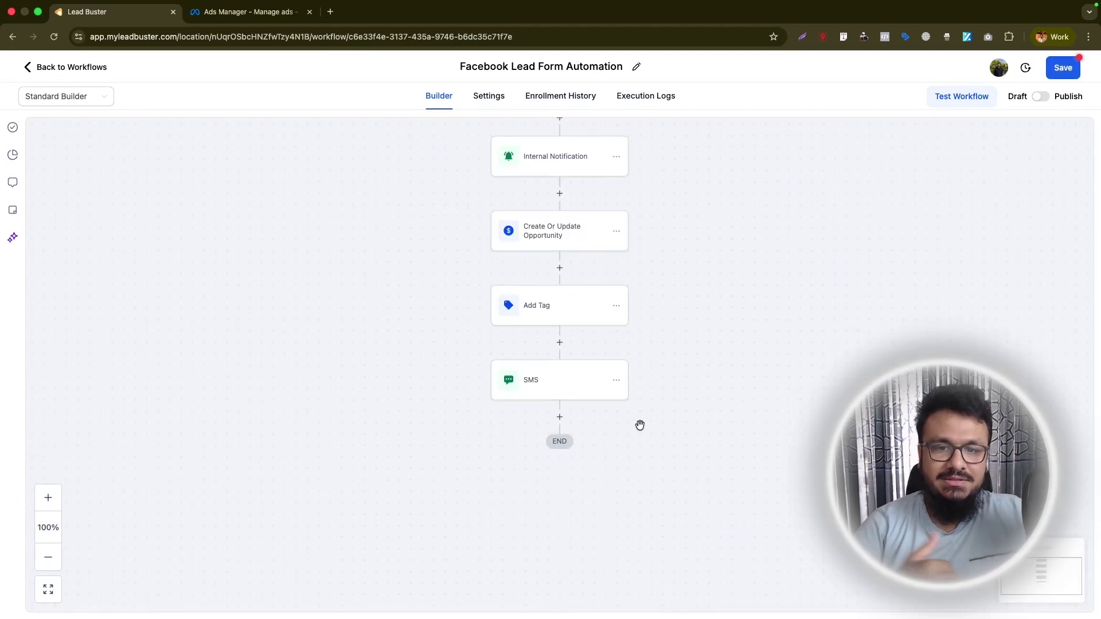
left_click(1052, 77)
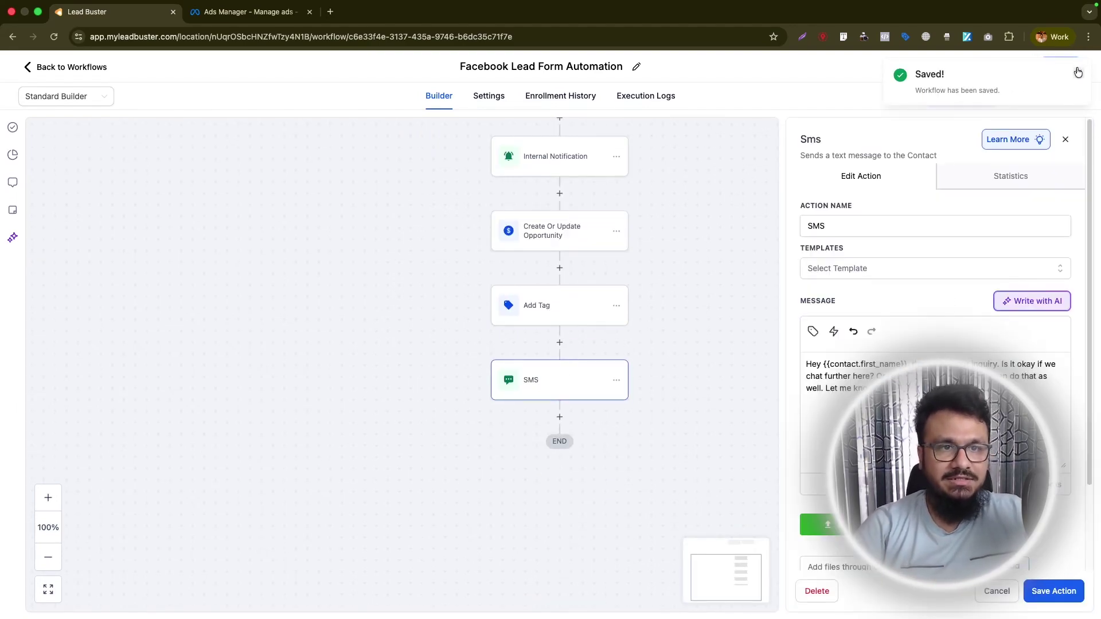
left_click(560, 417)
Add a Wait step after the SMS that waits for a contact reply to the SMS.
type("wa")
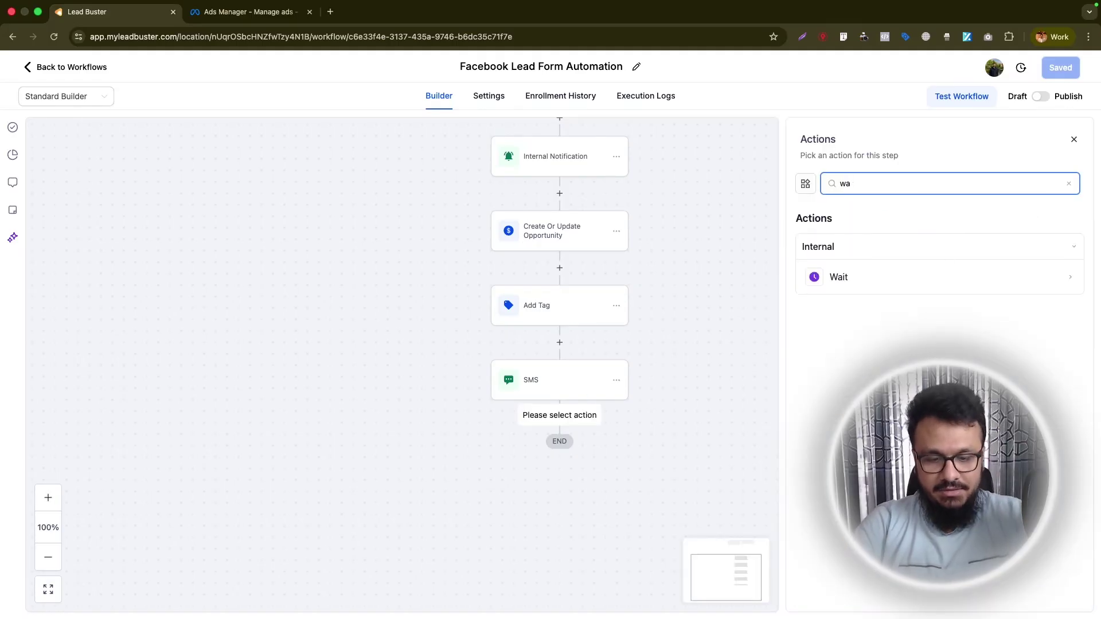
left_click(838, 277)
left_click(665, 255)
scroll(690, 344, "down", 3)
left_click(648, 402)
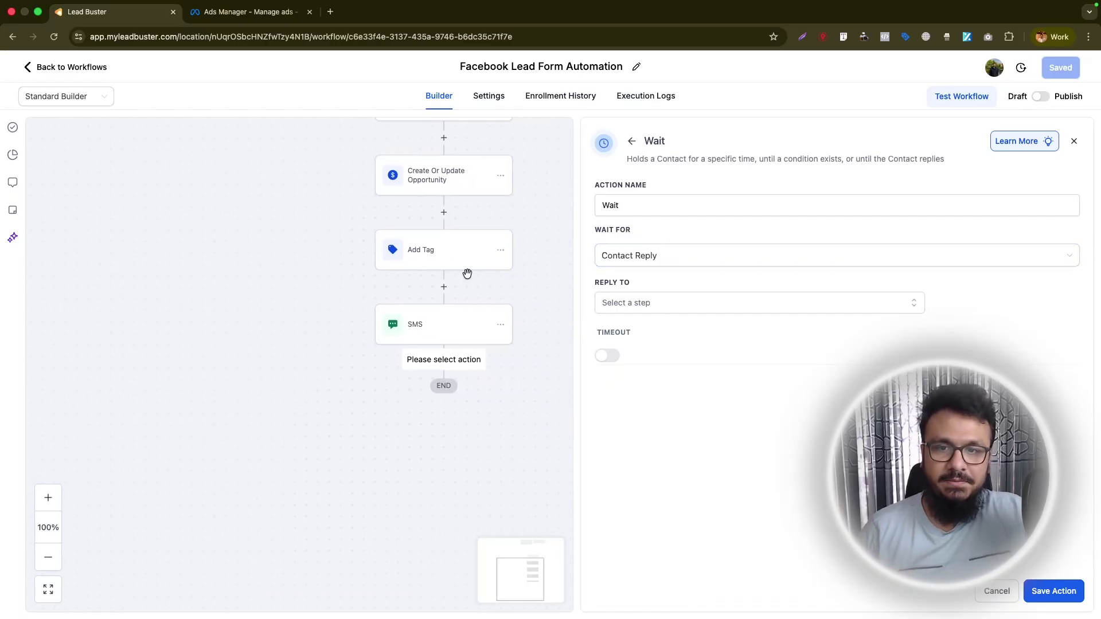
left_click(688, 304)
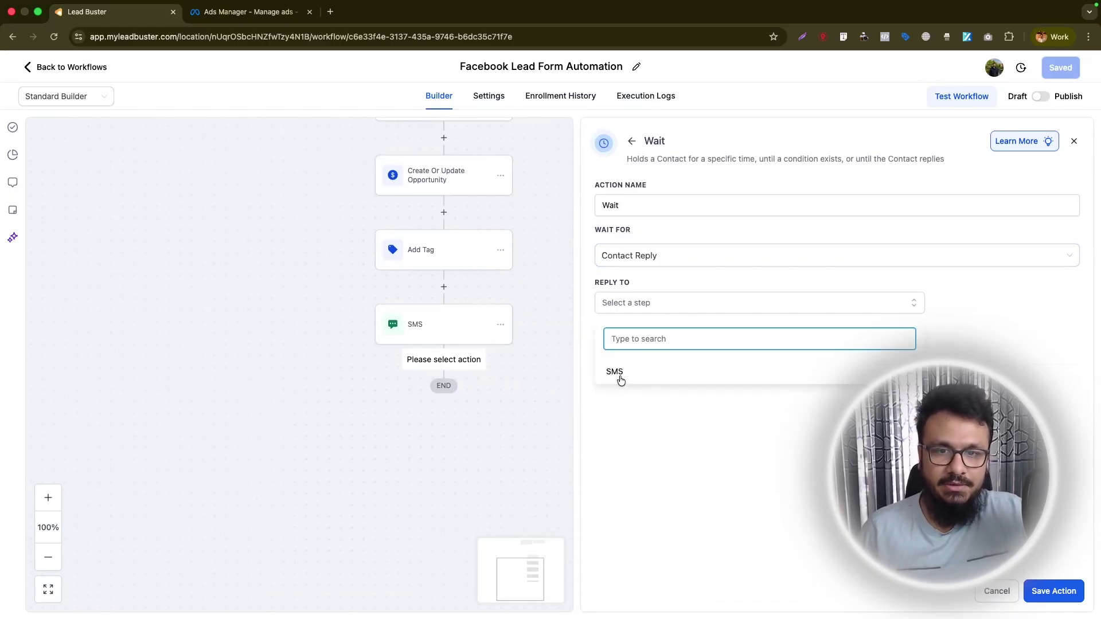
left_click(617, 375)
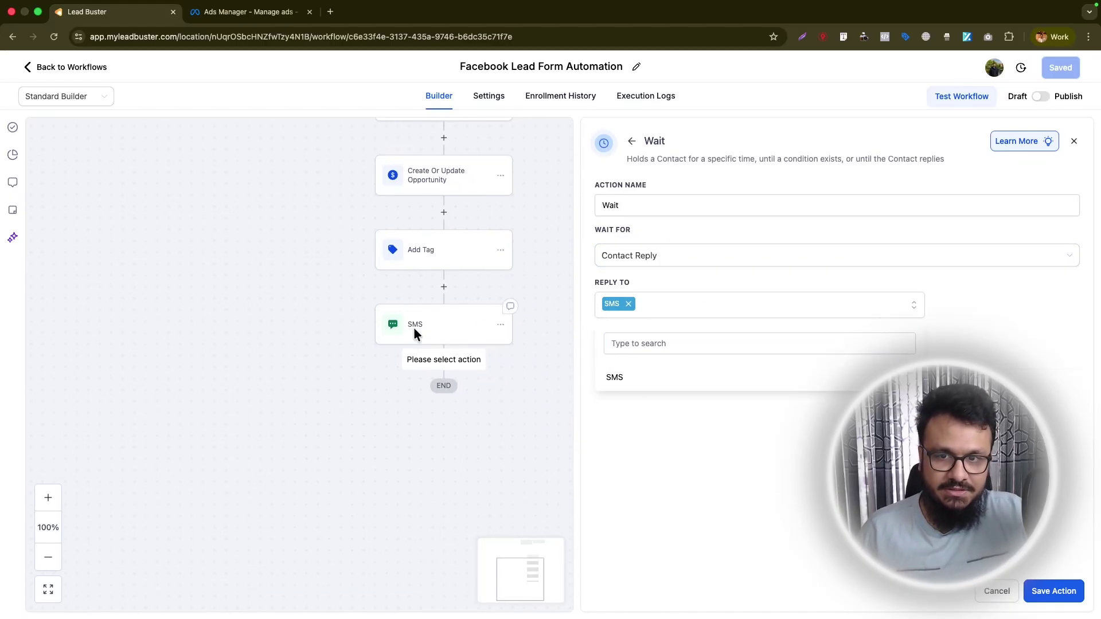
left_click(670, 337)
Enable a 1-hour timeout, name the step 'Wait for 1 hour - contact reply', and save it.
left_click(602, 361)
type("1")
left_click(669, 205)
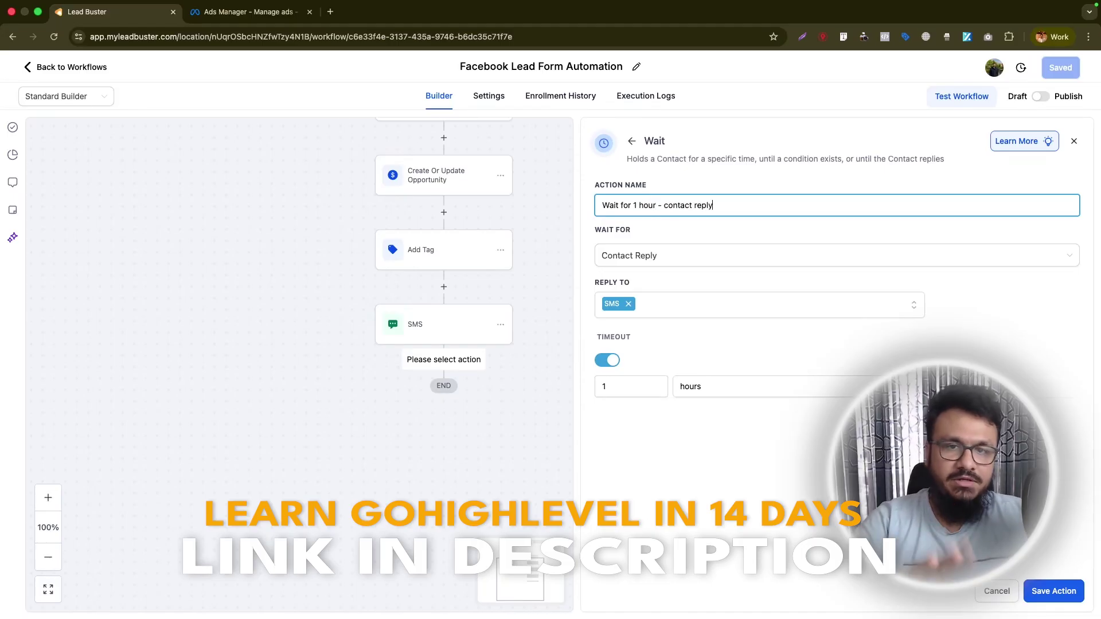
left_click(1053, 591)
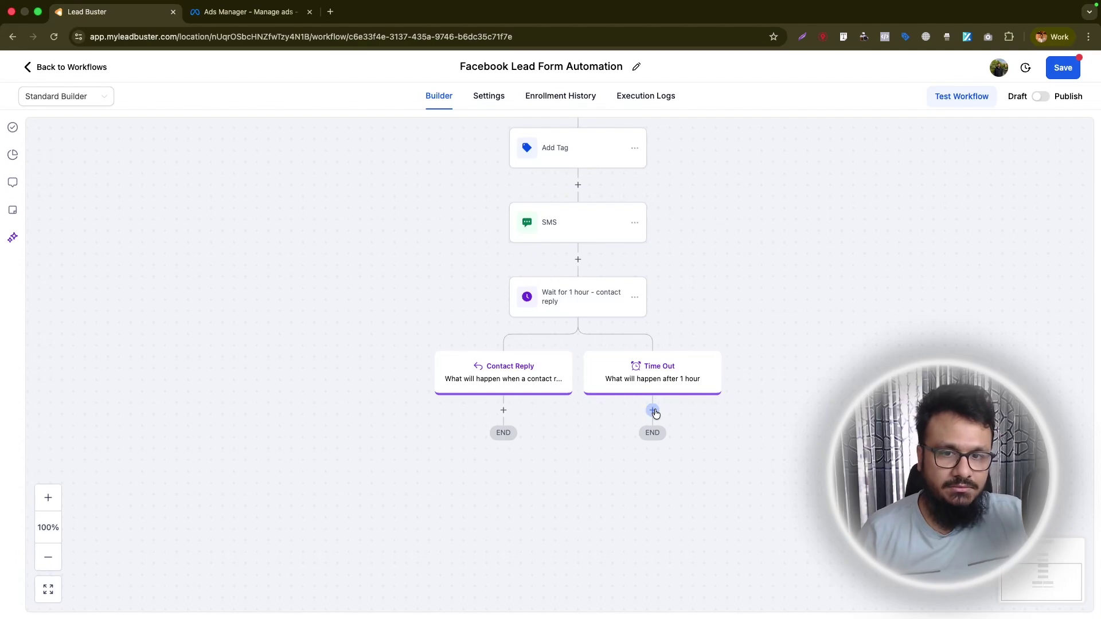
Add a Send SMS step under Time Out starting 'Hey' with the contact's First Name.
left_click(654, 412)
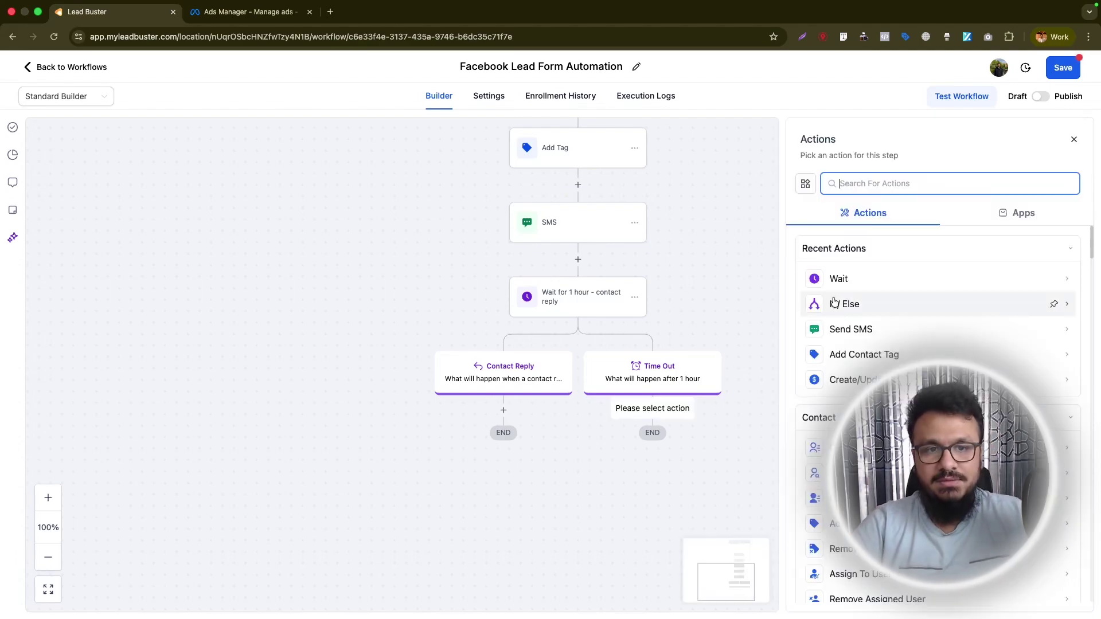
left_click(839, 329)
type("Hey")
left_click(813, 334)
left_click(789, 86)
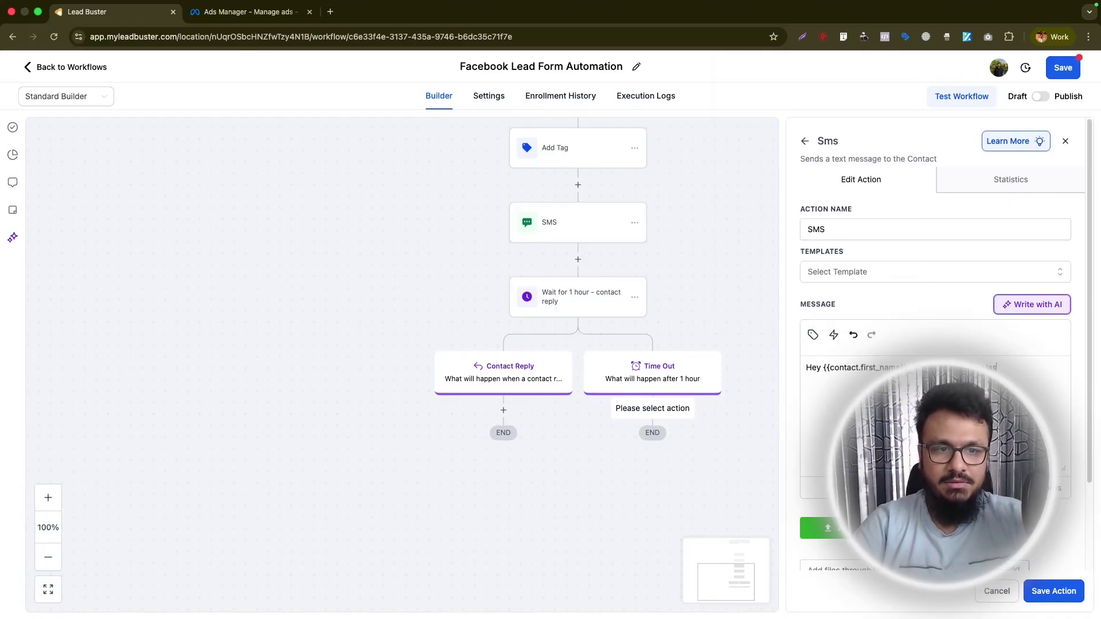
left_click(1063, 594)
left_click(639, 453)
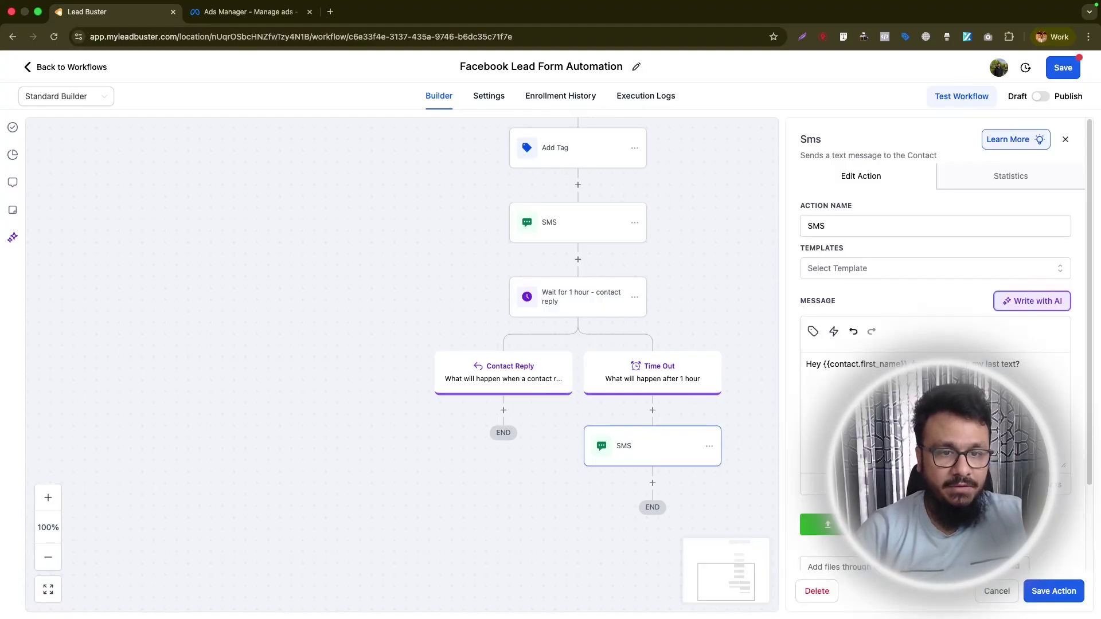
left_click(1055, 588)
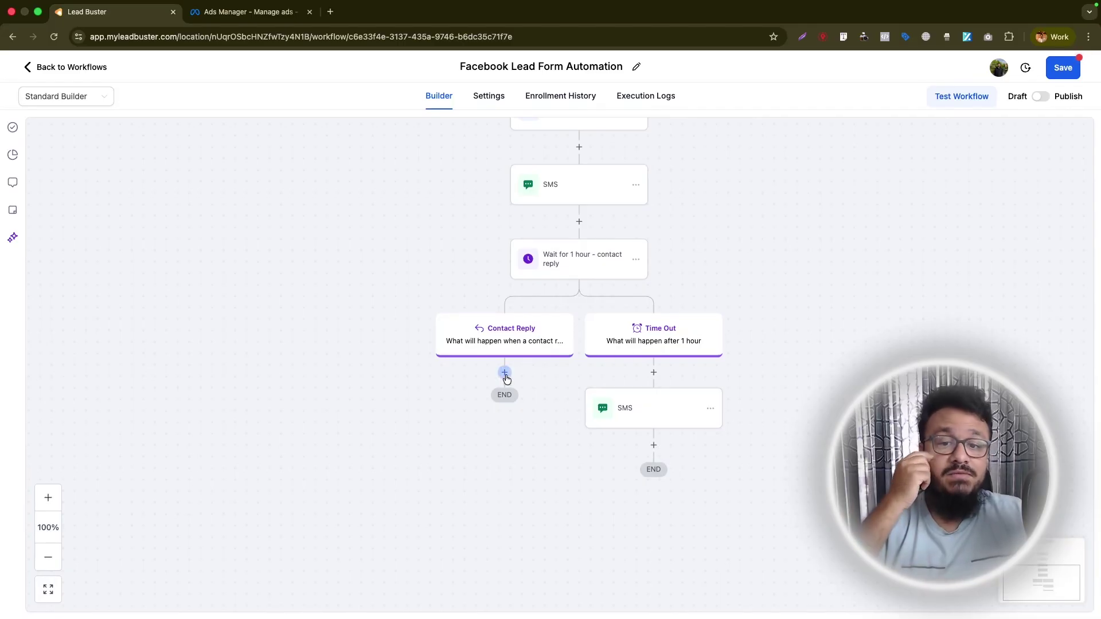
Add an If/Else condition under Contact Reply, based on the Contact Reply fields.
left_click(505, 373)
type("if")
left_click(849, 303)
left_click(684, 399)
scroll(700, 494, "up", 2)
left_click(700, 501)
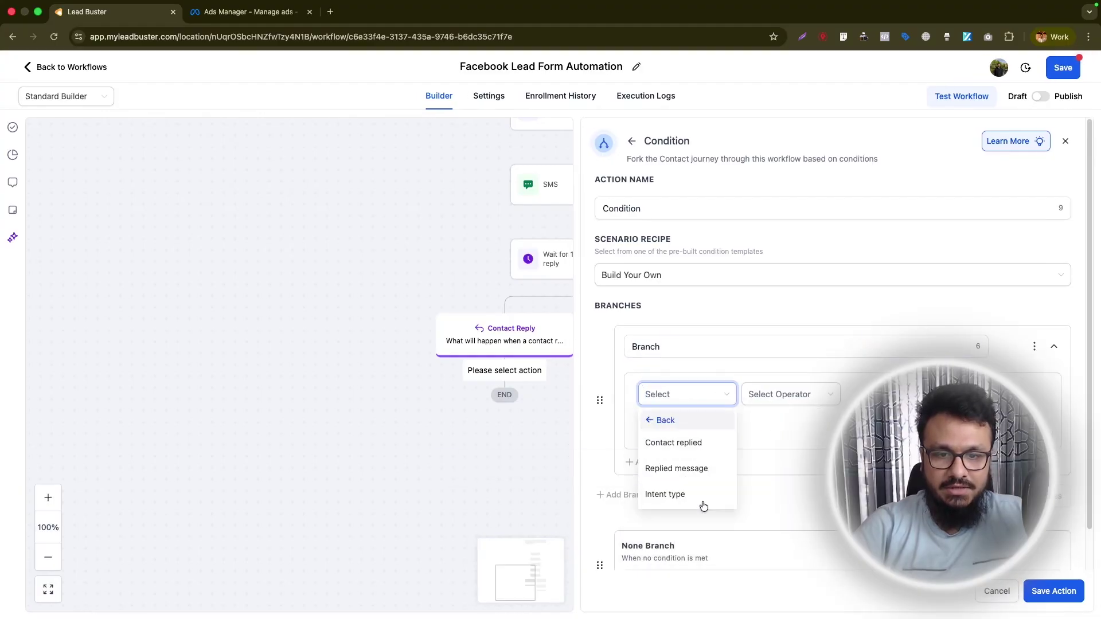
left_click(674, 443)
Set the condition to Intent type Is Positive/Yes and save the step.
left_click(700, 401)
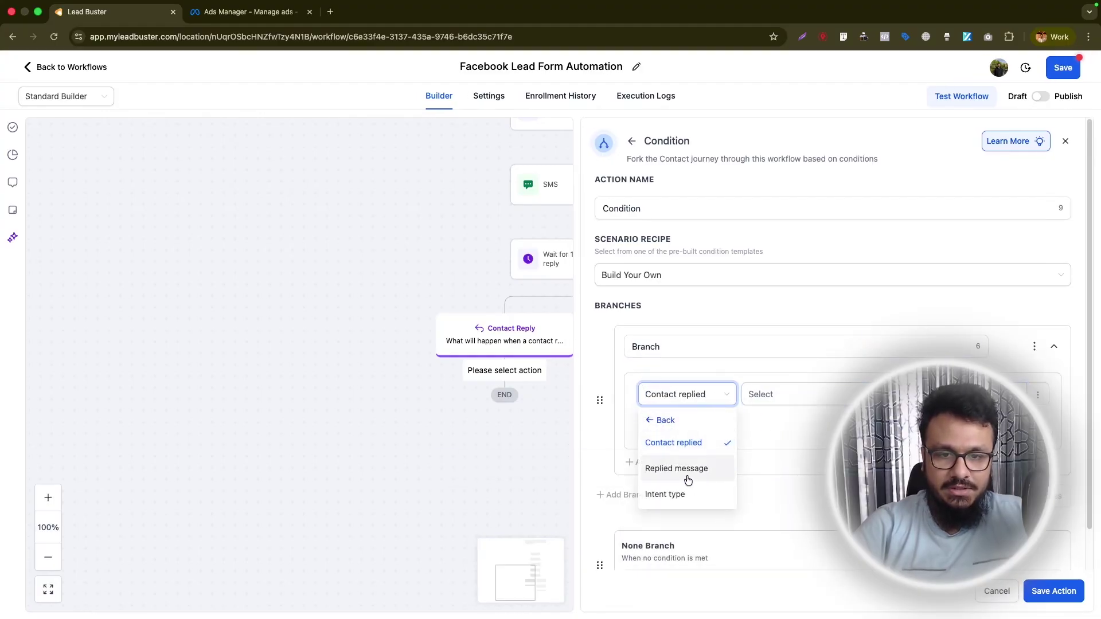
left_click(684, 491)
left_click(791, 394)
left_click(752, 420)
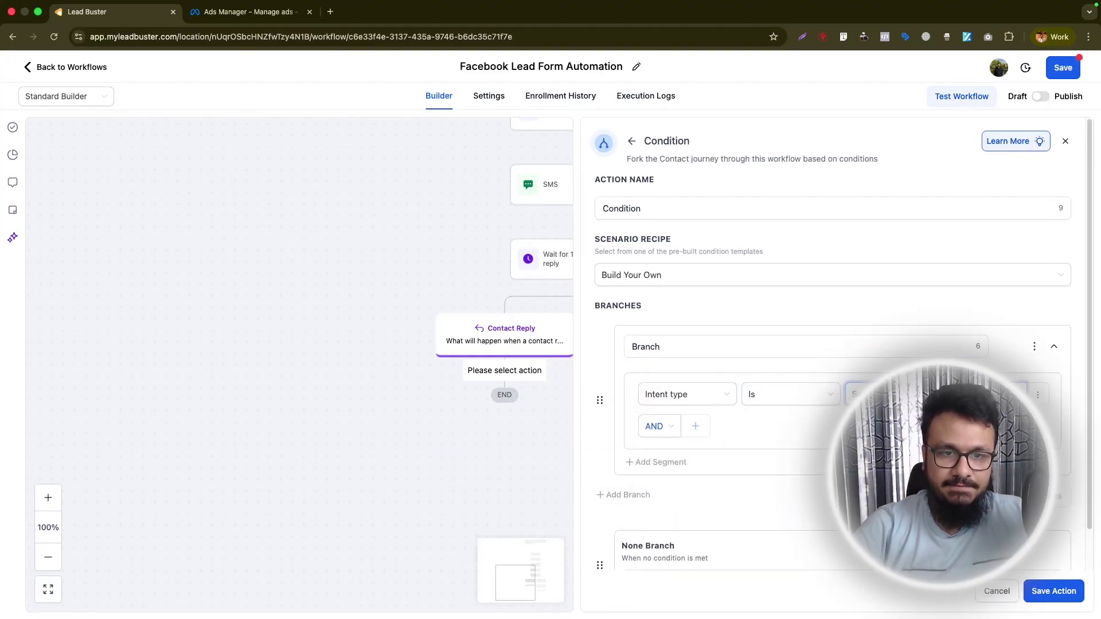
left_click_drag(461, 397, 277, 388)
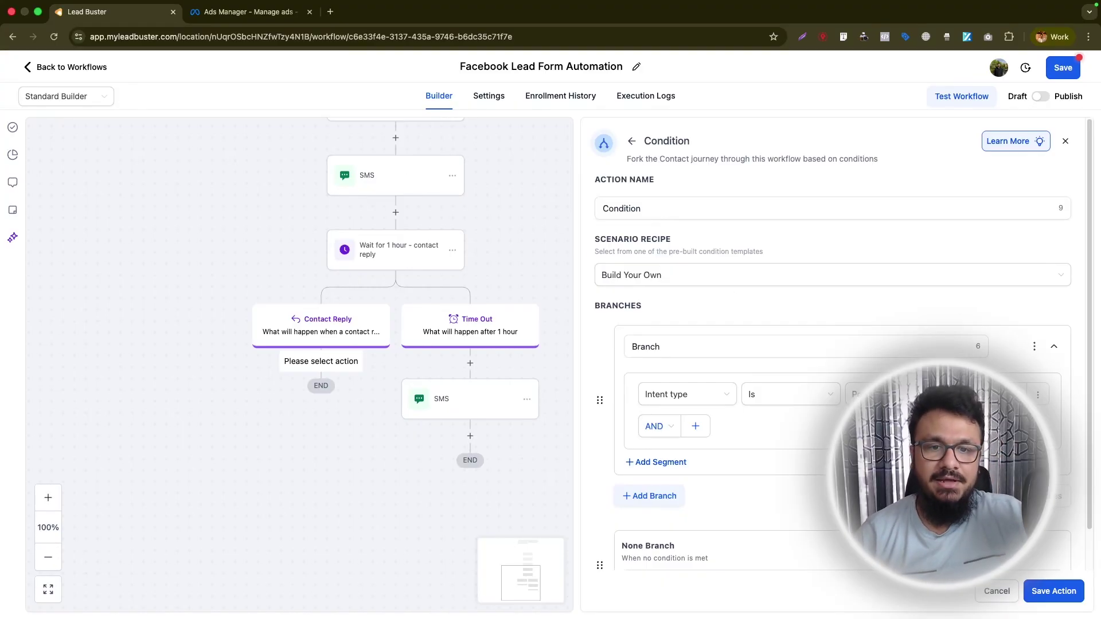
scroll(827, 323, "down", 1)
left_click(1053, 591)
left_click_drag(402, 431, 924, 194)
scroll(867, 341, "down", 3)
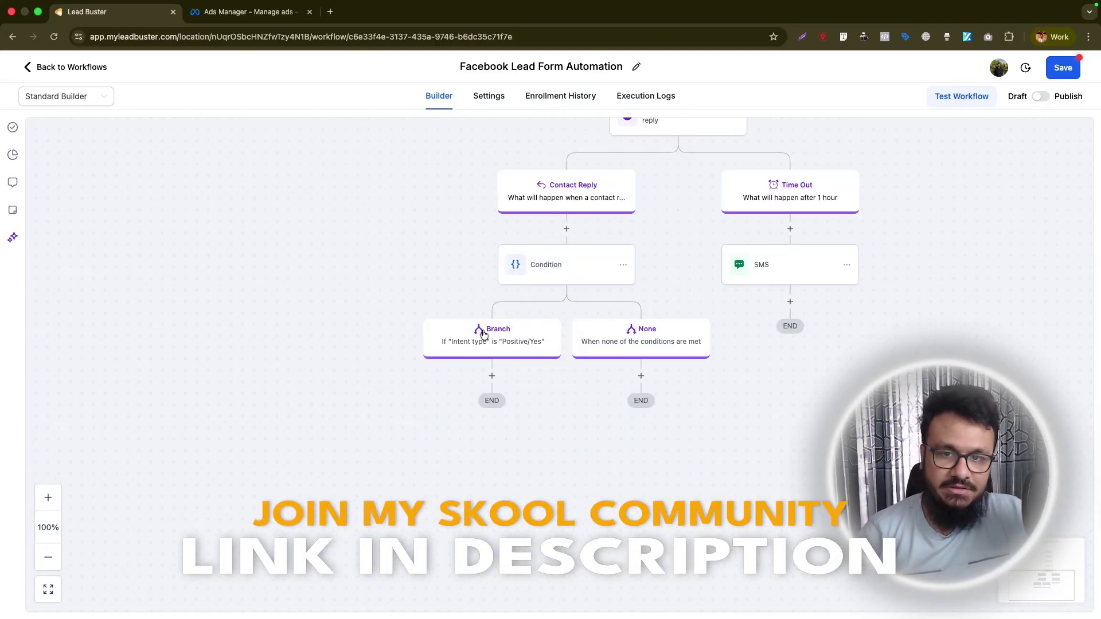
Copy the existing Internal Notification step.
left_click(492, 375)
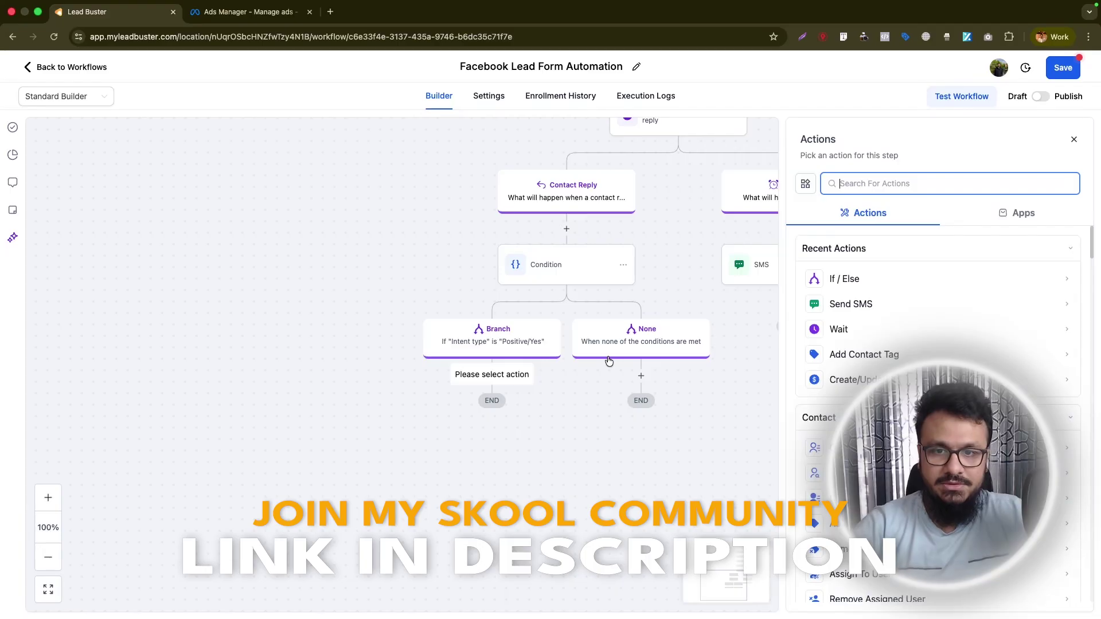
left_click(1073, 139)
scroll(792, 231, "up", 4)
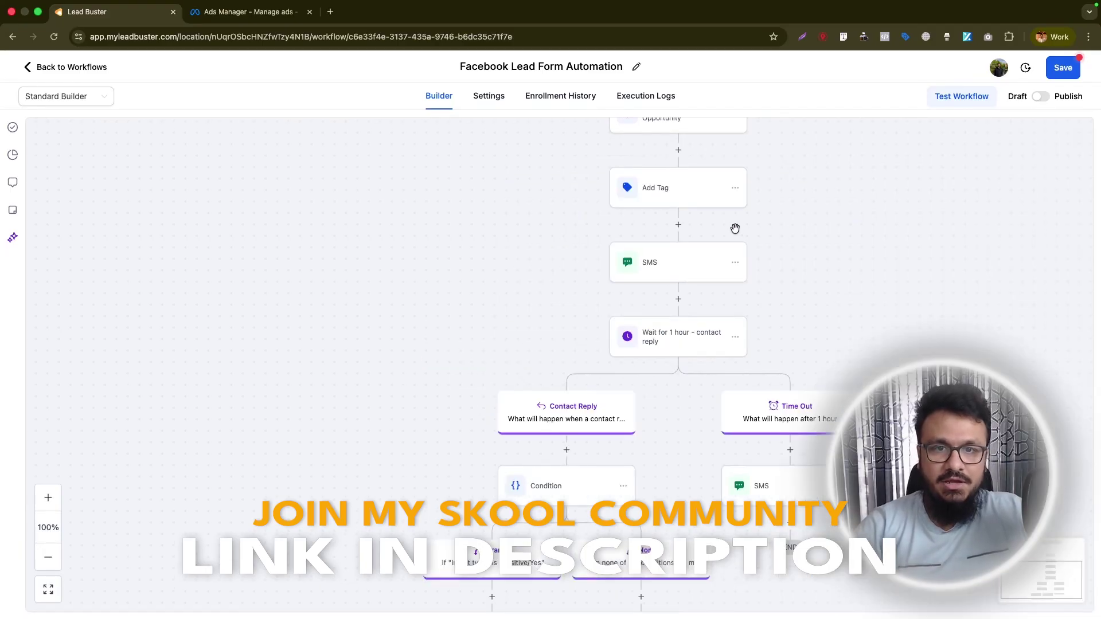
scroll(735, 232, "up", 2)
scroll(737, 231, "up", 2)
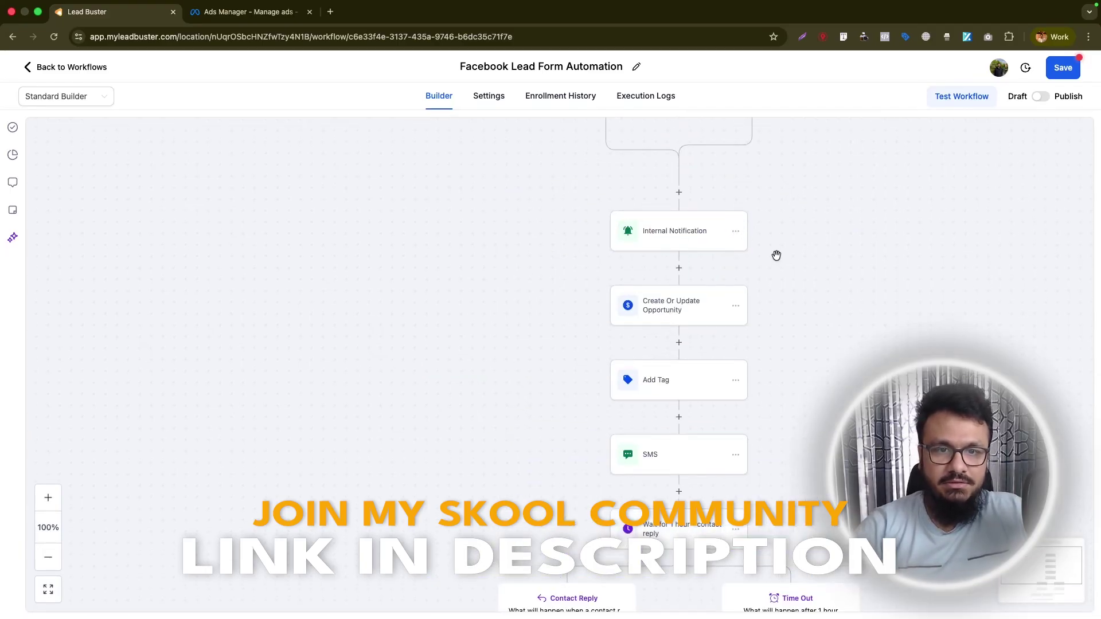
left_click(736, 232)
mouse_move(791, 277)
left_click(894, 264)
Paste it under the Positive/Yes branch with subject HOT LEAD, save, then paste another under None.
scroll(635, 320, "down", 10)
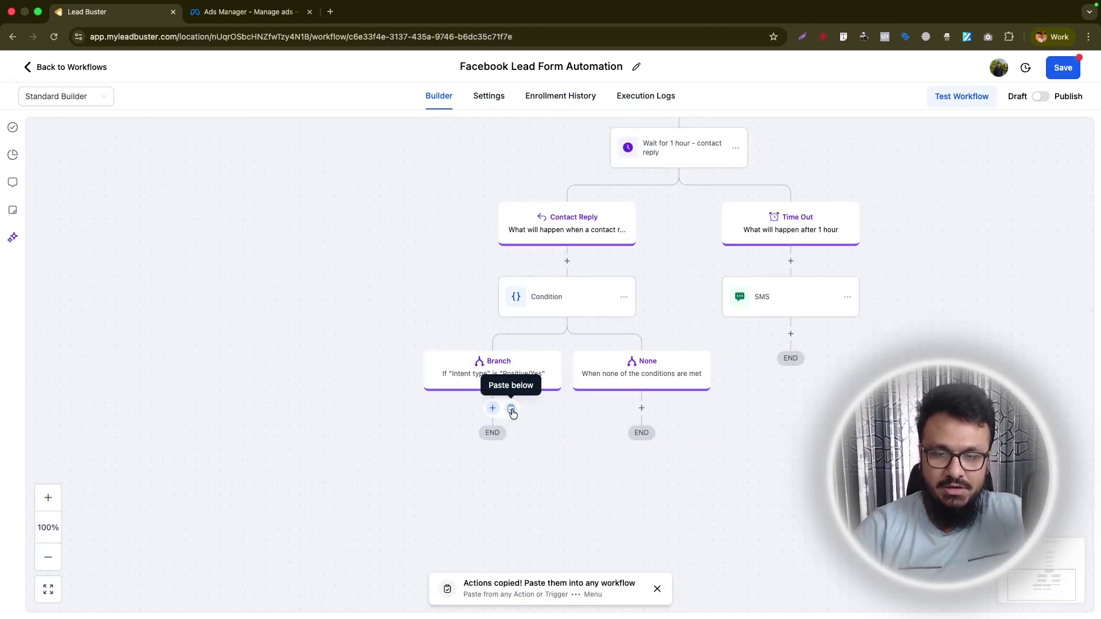
left_click(512, 413)
scroll(844, 288, "down", 5)
left_click(845, 286)
type("HOT LEA")
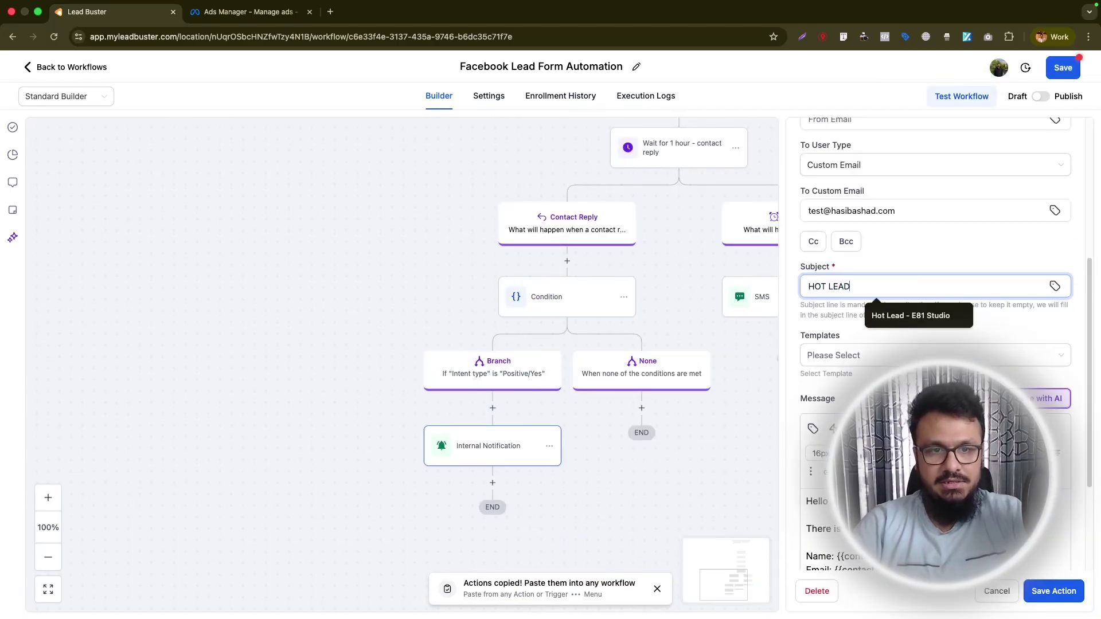
type("D")
scroll(941, 290, "down", 3)
triple_click(820, 391)
type("thi")
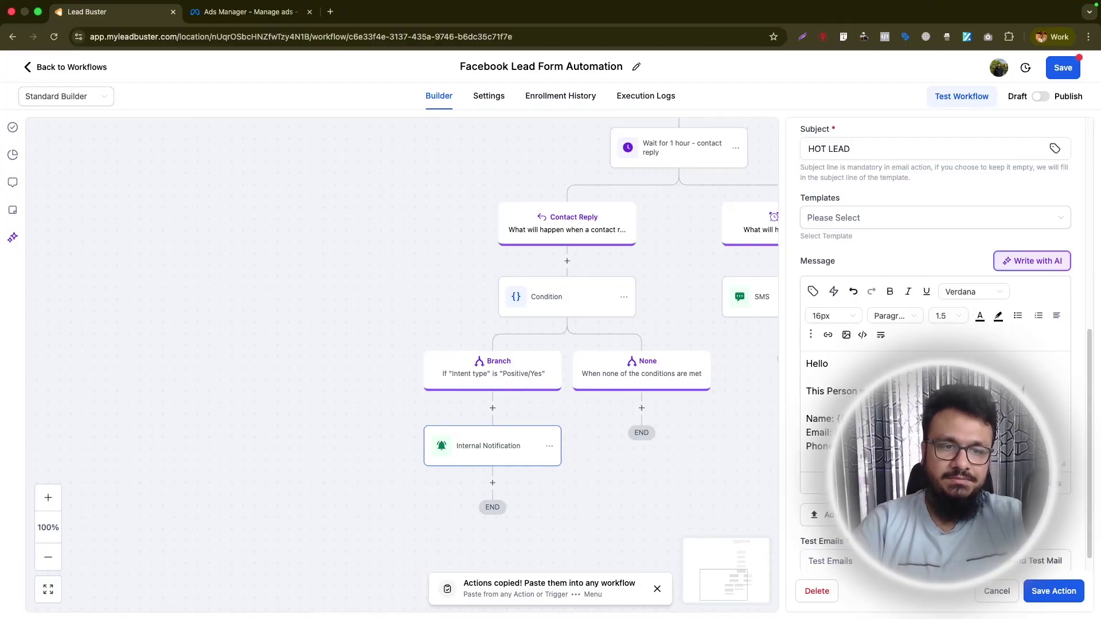
left_click(1053, 592)
left_click(597, 348)
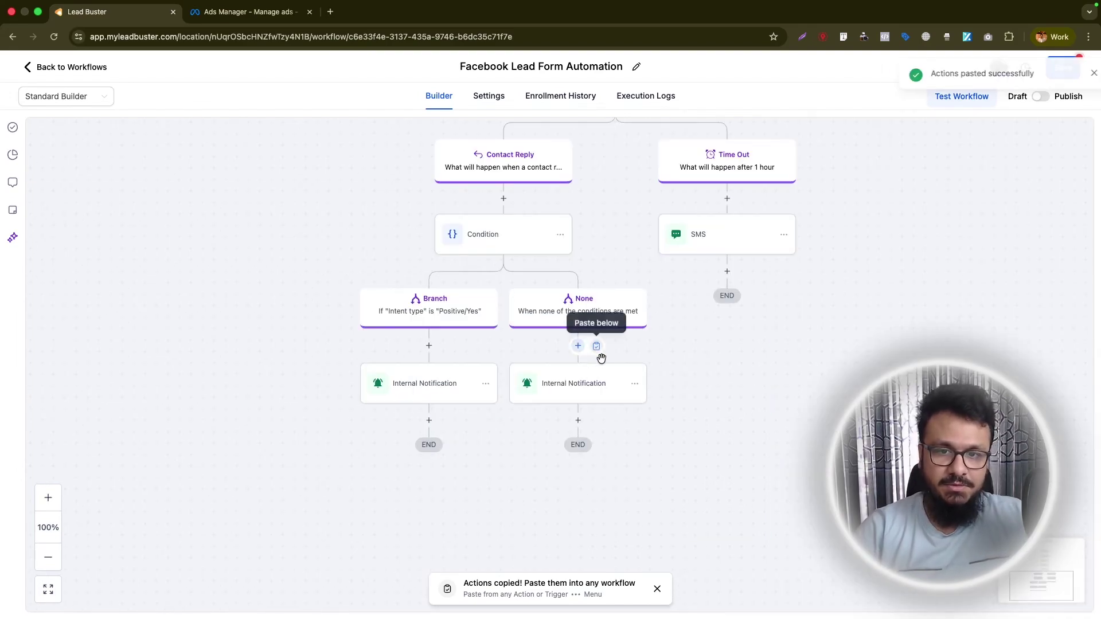
Set the subject to 'Check This Reply' and delete the extra wording and Email line.
left_click(573, 385)
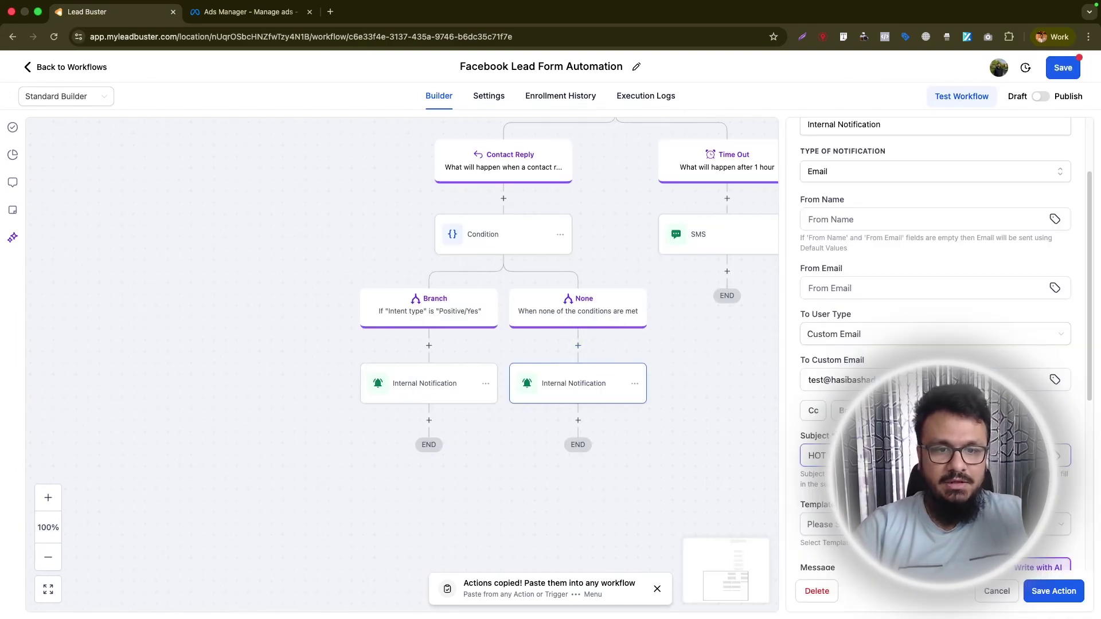
type("Chec")
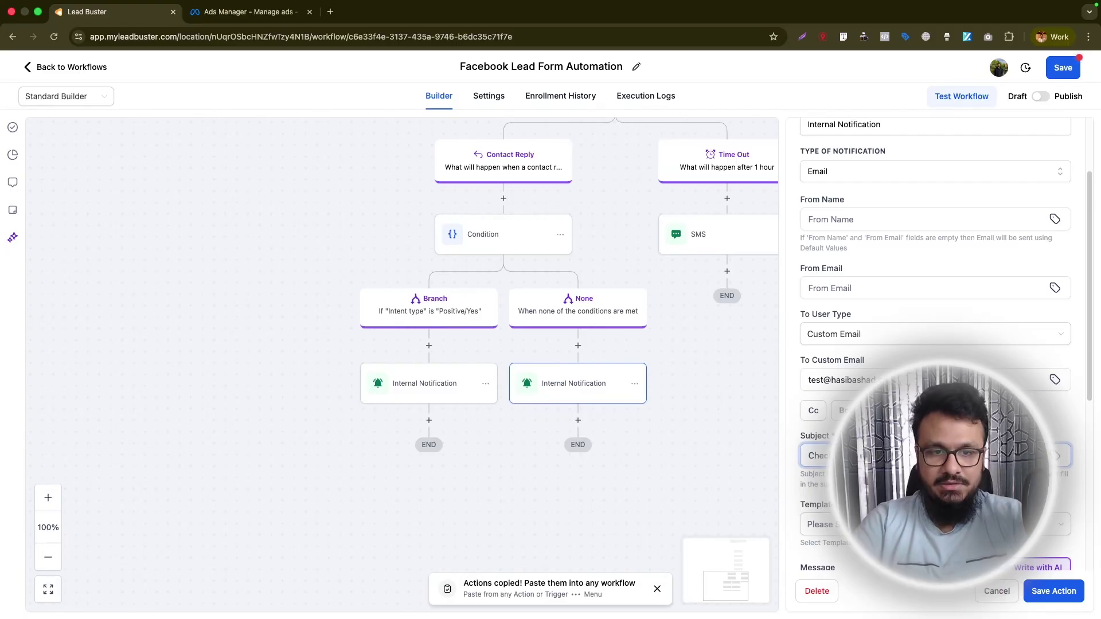
scroll(1028, 373, "down", 5)
left_click_drag(1025, 371, 827, 371)
key("BackSpace")
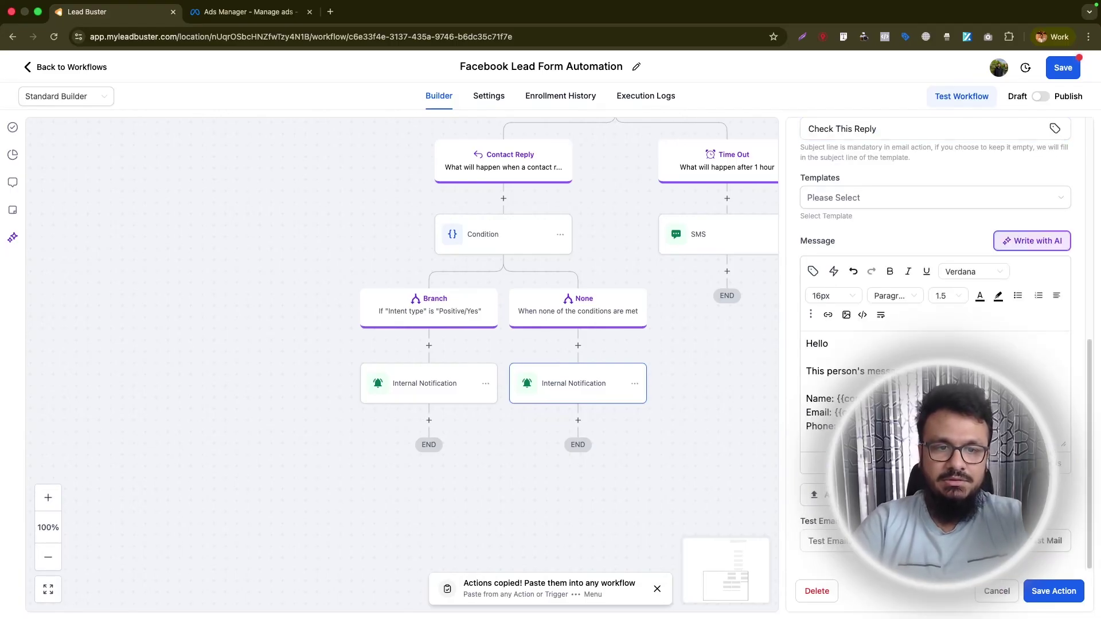
left_click_drag(1010, 412, 786, 420)
key("BackSpace")
left_click(814, 383)
key("BackSpace")
key("BackSpace")
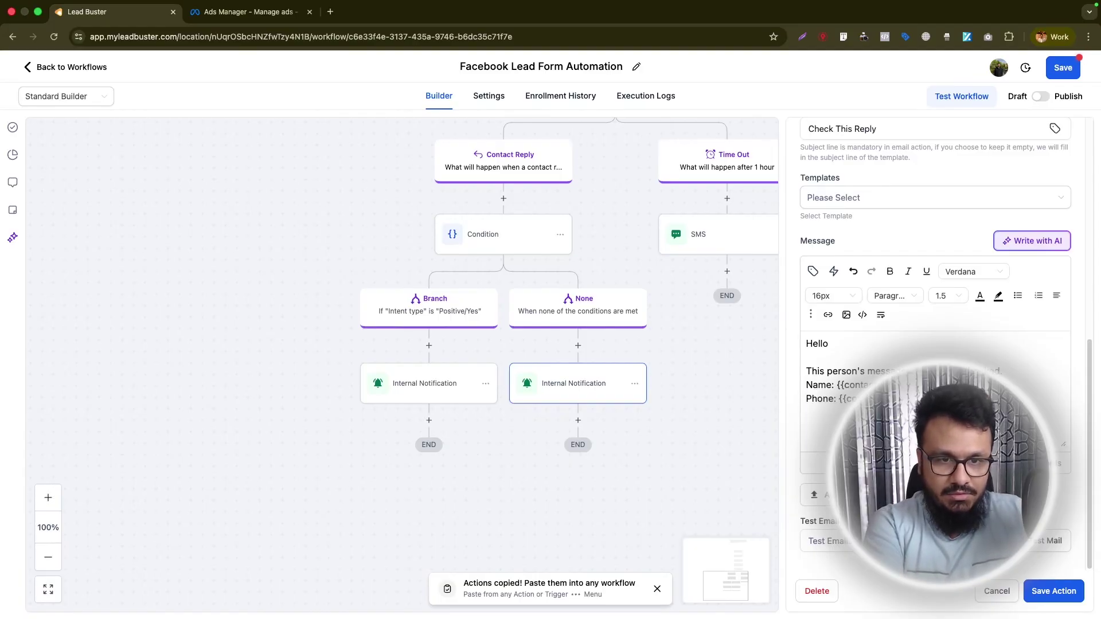
Add 'Reply message:' followed by the Message Body custom value to the email.
type("Reply me")
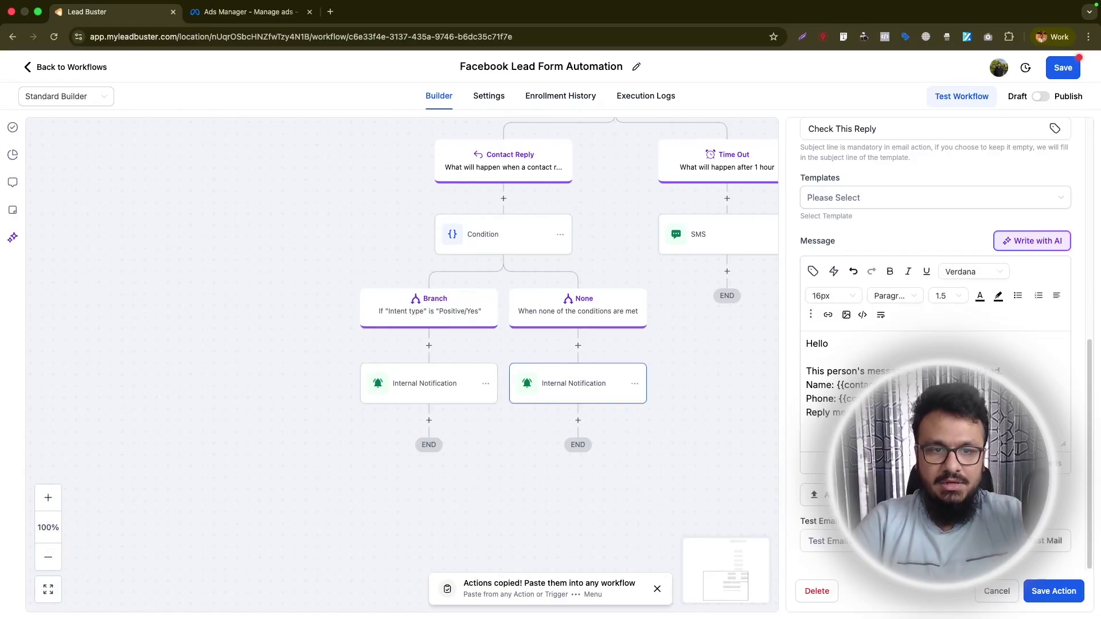
left_click(815, 273)
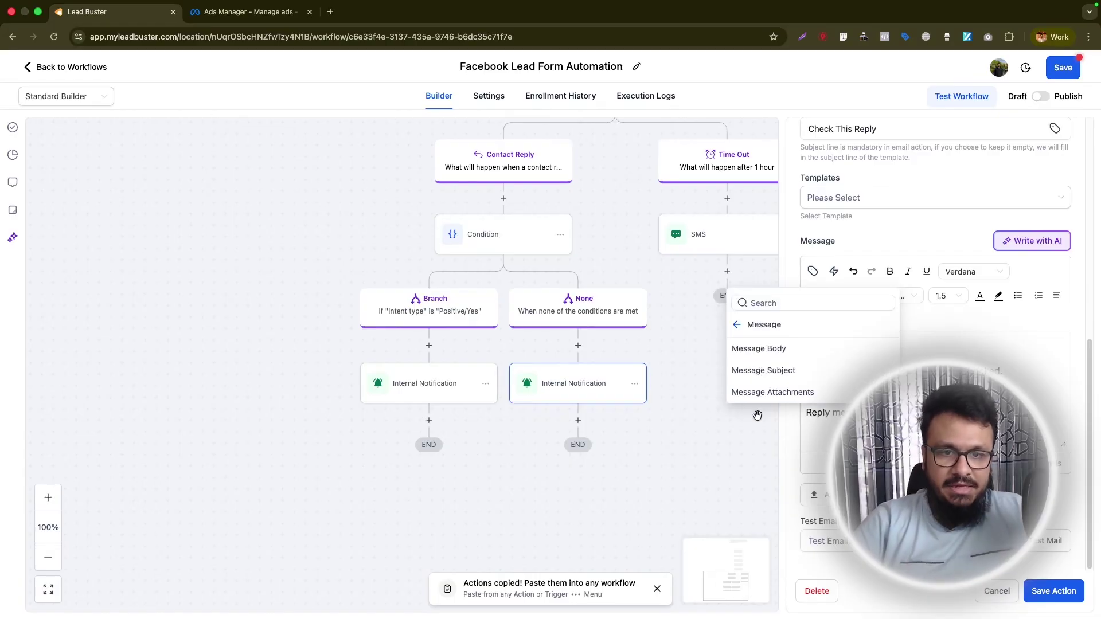
left_click(774, 355)
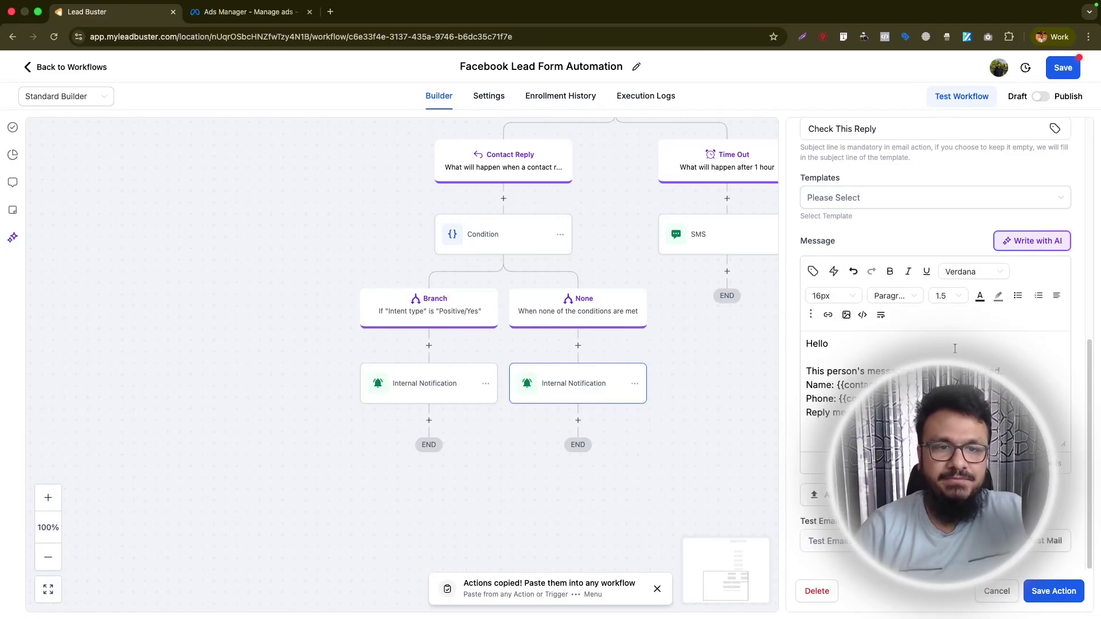
scroll(889, 229, "up", 5)
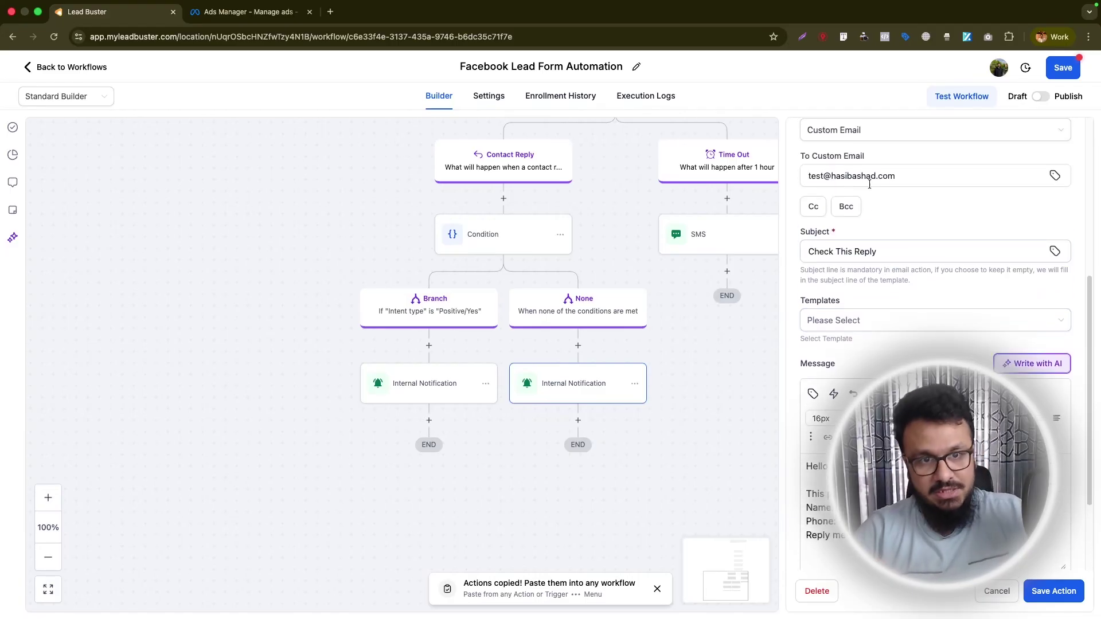
scroll(934, 344, "down", 4)
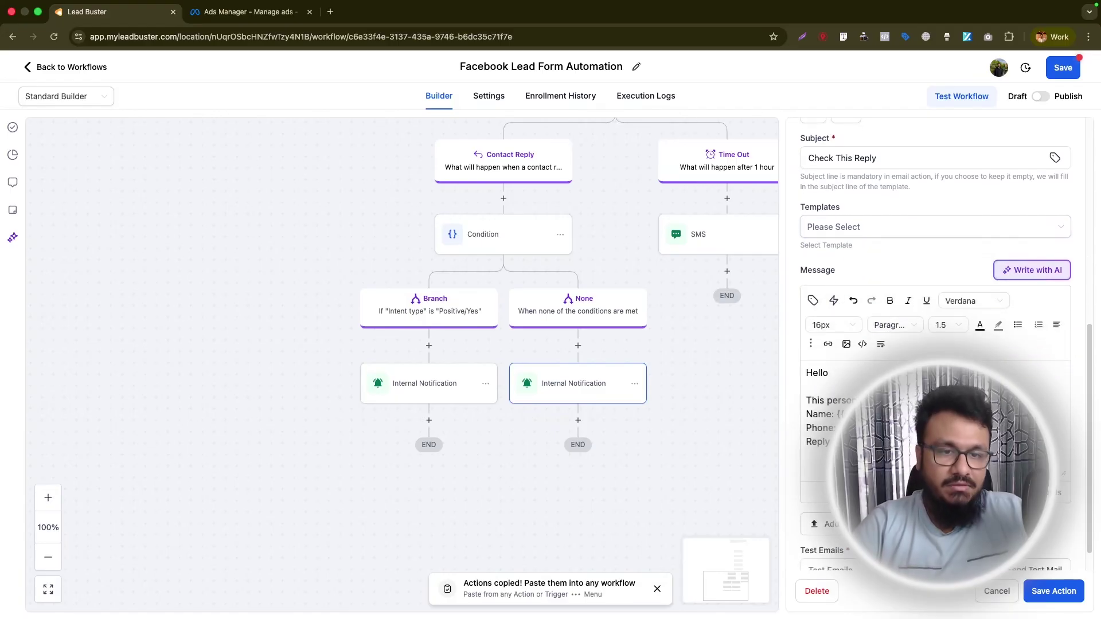
key("Escape")
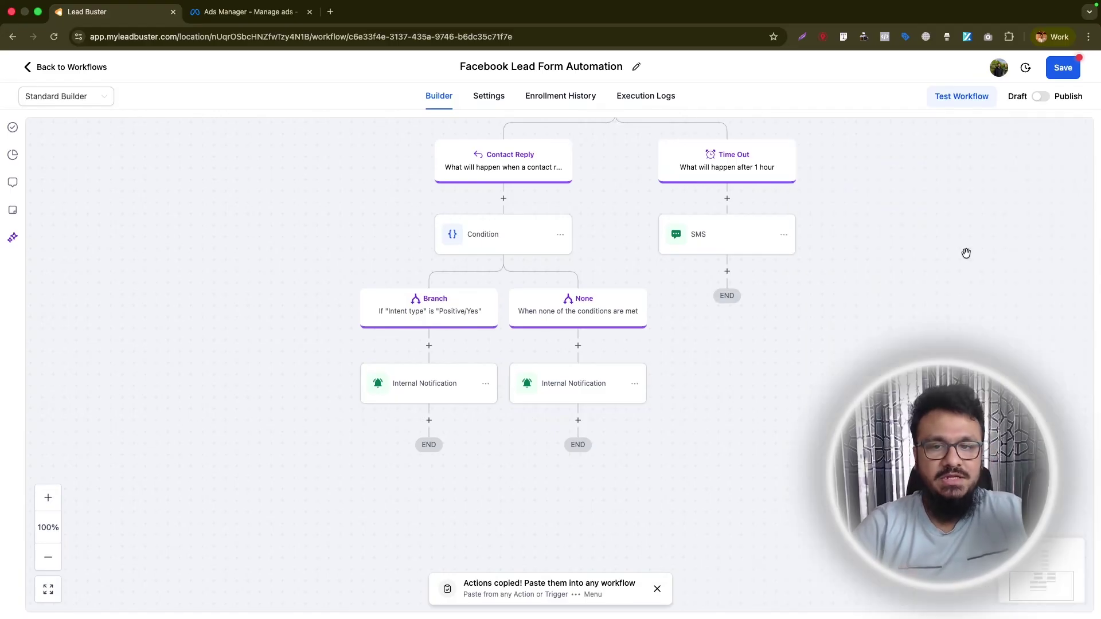
Switch Facebook Lead Form Automation from Draft to Publish, save, and go Back to Workflows.
left_click_drag(875, 229, 789, 409)
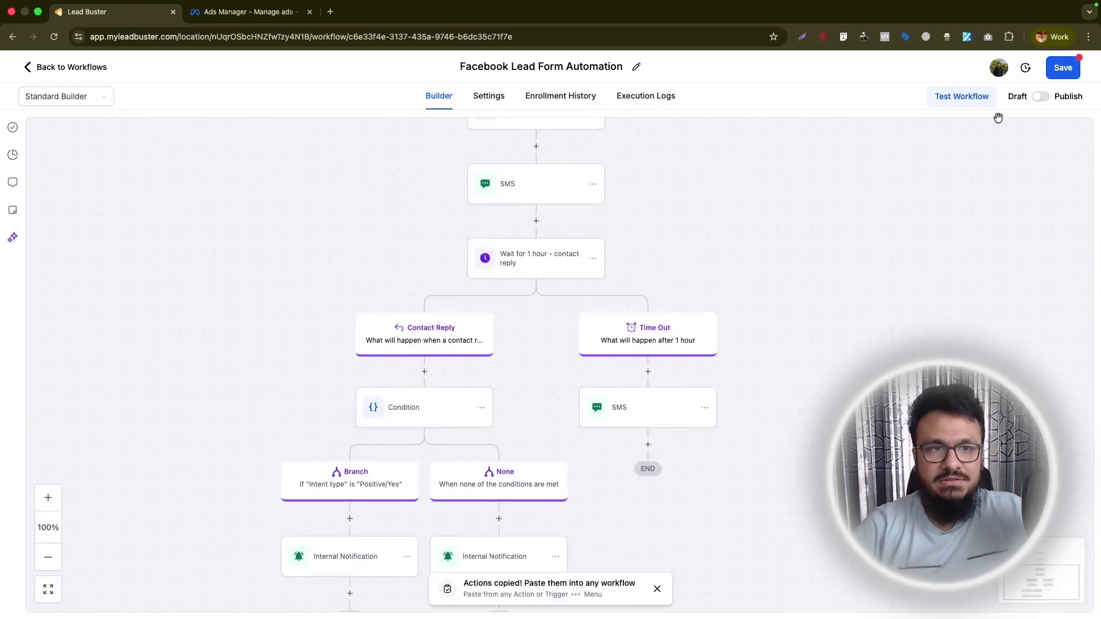
left_click(1040, 97)
left_click(1062, 69)
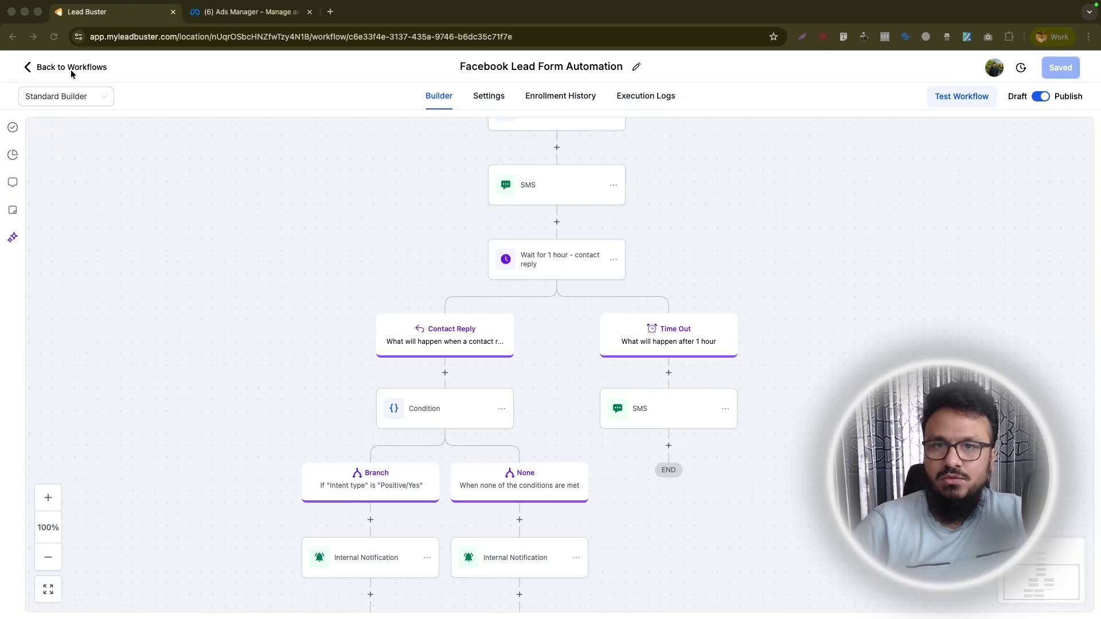
left_click(395, 250)
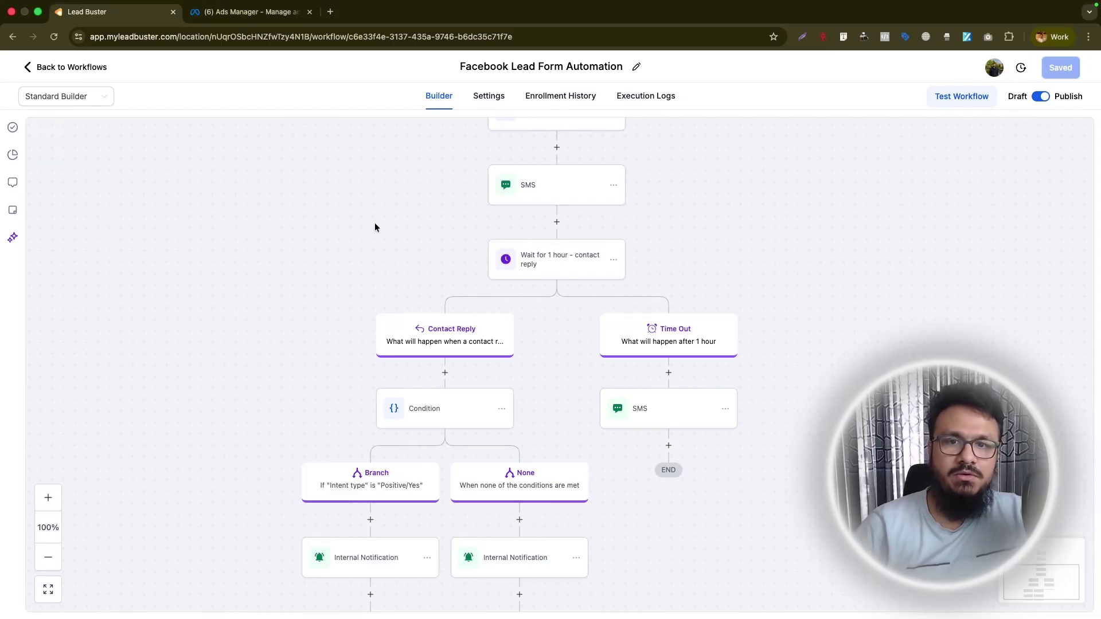
scroll(393, 227, "up", 3)
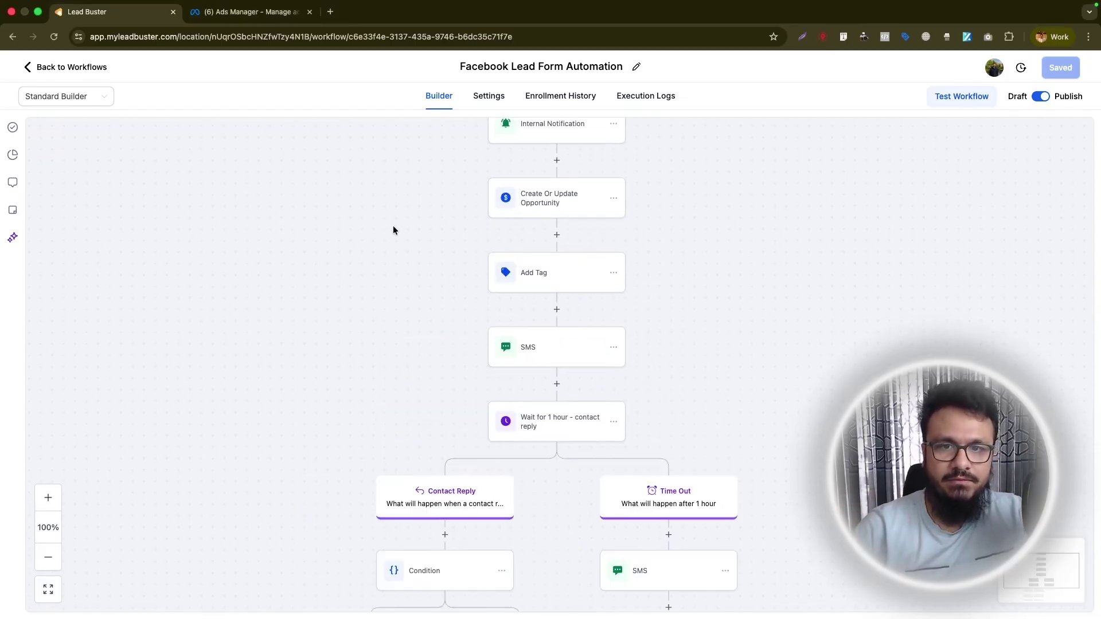
scroll(393, 230, "up", 4)
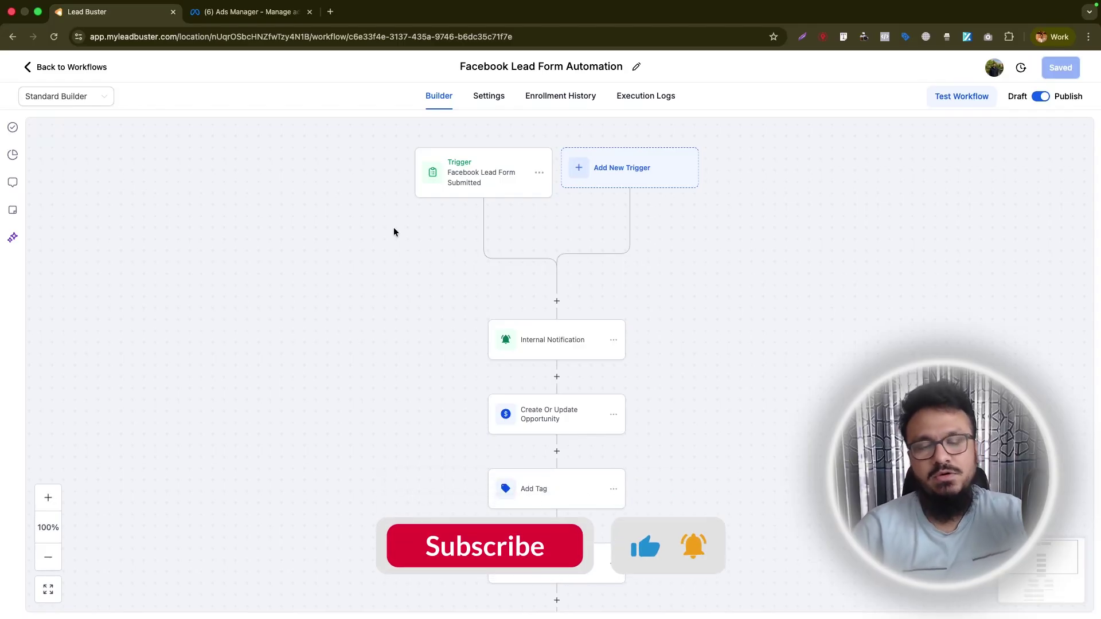
left_click(77, 67)
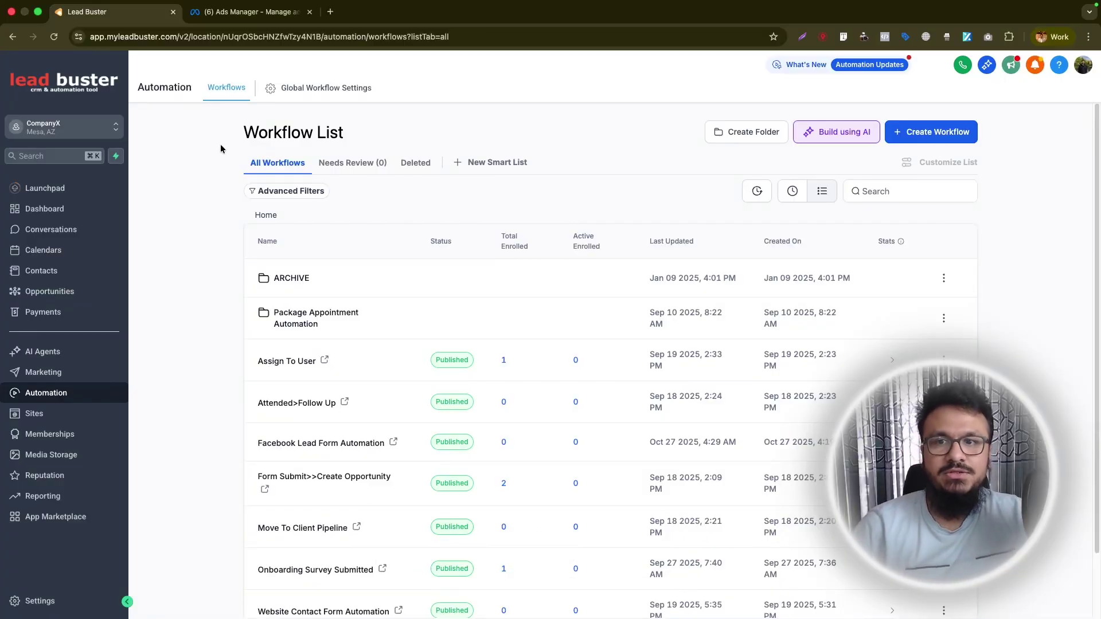
In Agency View, find the Advanced Builder beta under Labs > Sub-Account via 'advanced'.
left_click(86, 127)
left_click(175, 139)
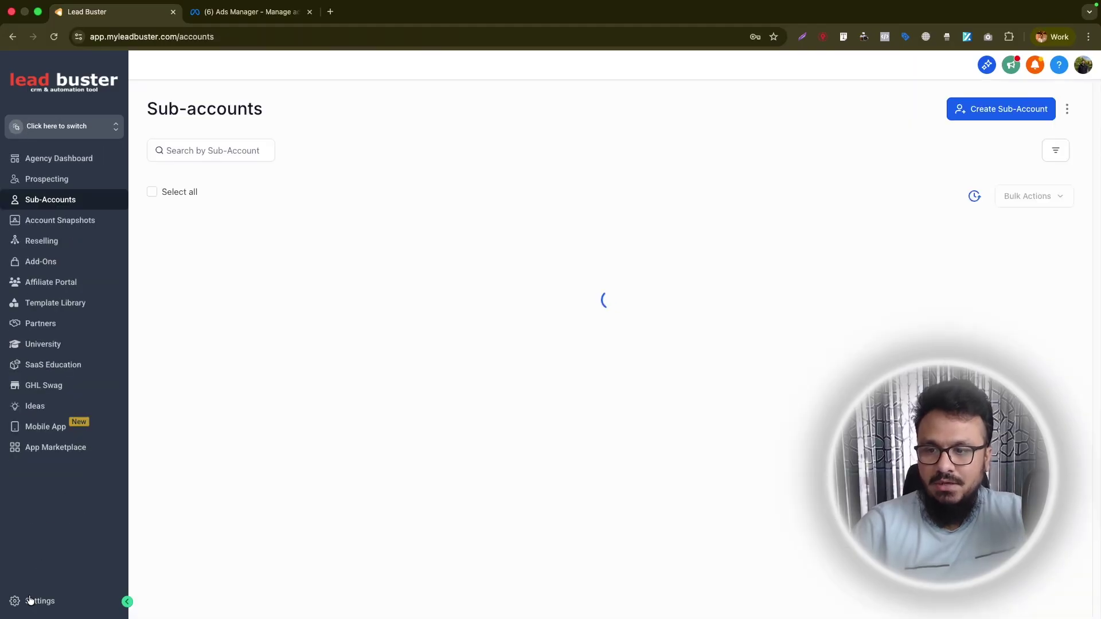
left_click(31, 600)
left_click(14, 591)
left_click(392, 387)
left_click(761, 380)
type("advanced")
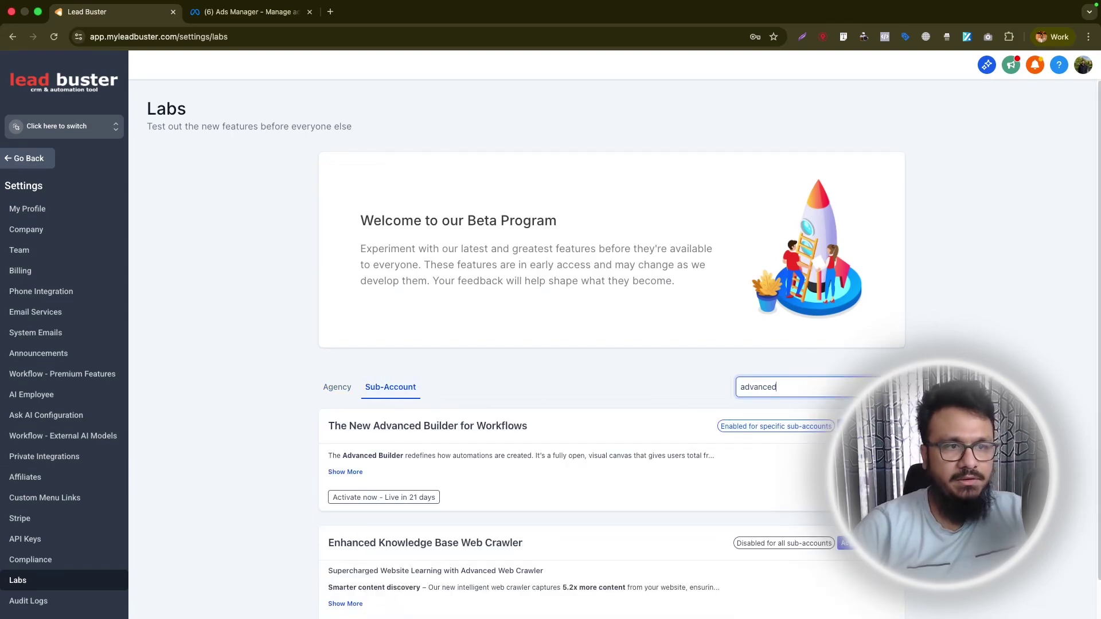
left_click(865, 430)
Confirm CompanyX is activated for it, cancel the dialog, and switch back to CompanyX.
left_click(451, 221)
type("Company")
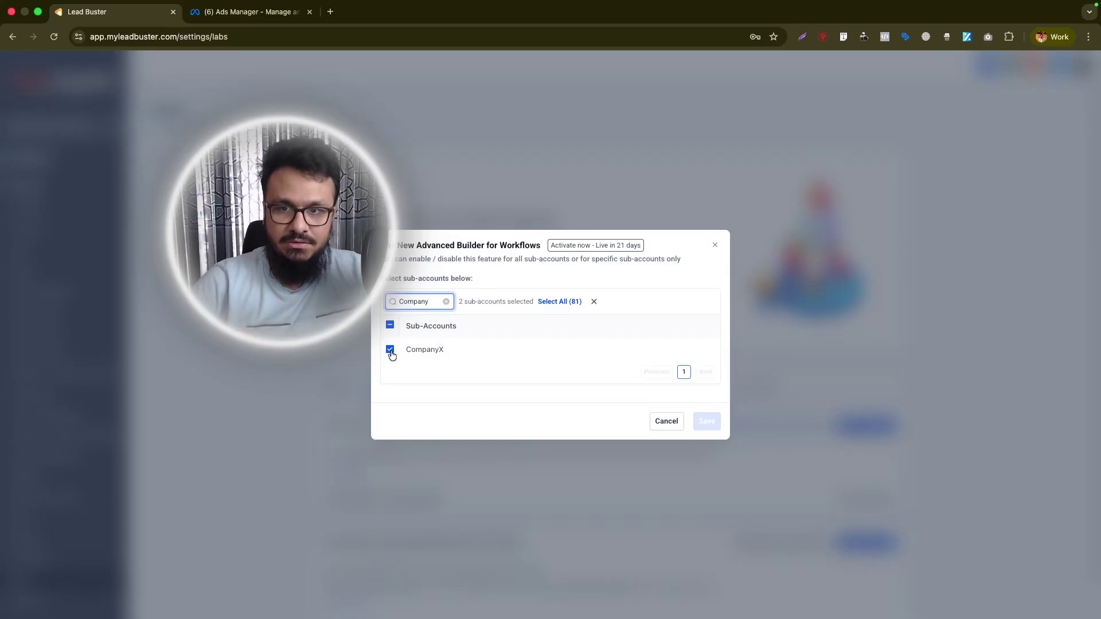
left_click(667, 422)
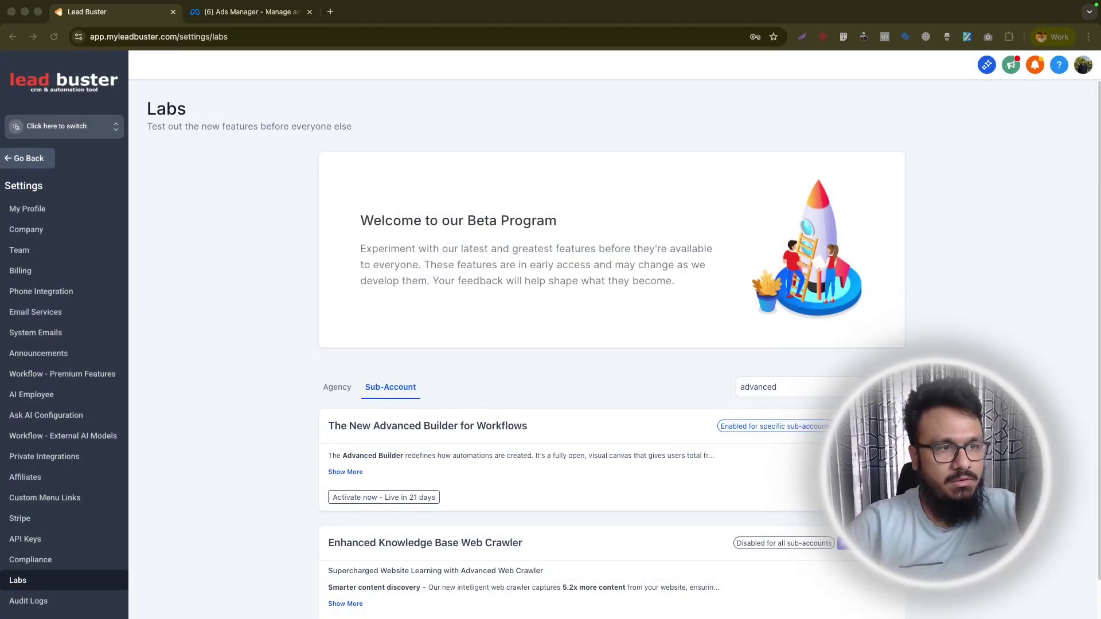
left_click(40, 138)
left_click(50, 135)
left_click(198, 158)
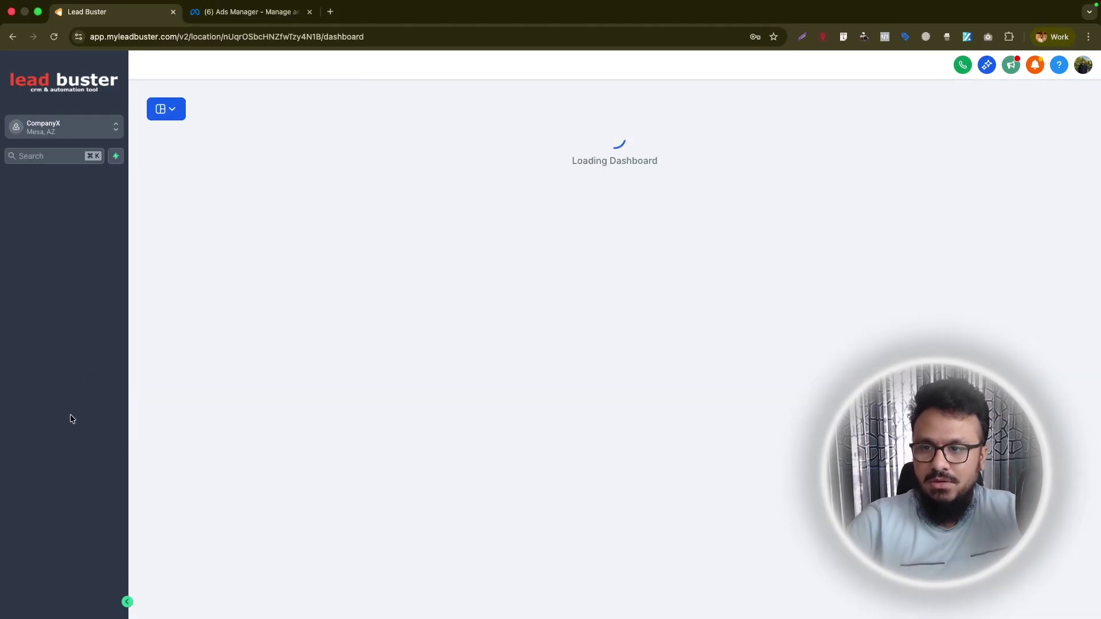
Open Facebook Lead Form Automation and switch it to the Advanced Builder canvas.
left_click(60, 401)
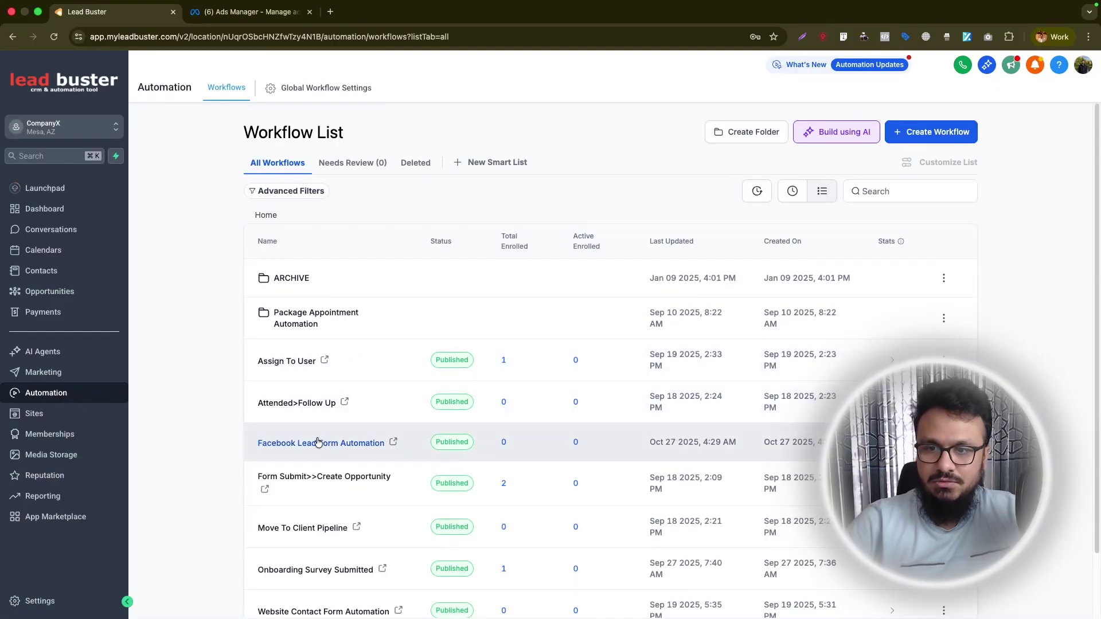
left_click(319, 441)
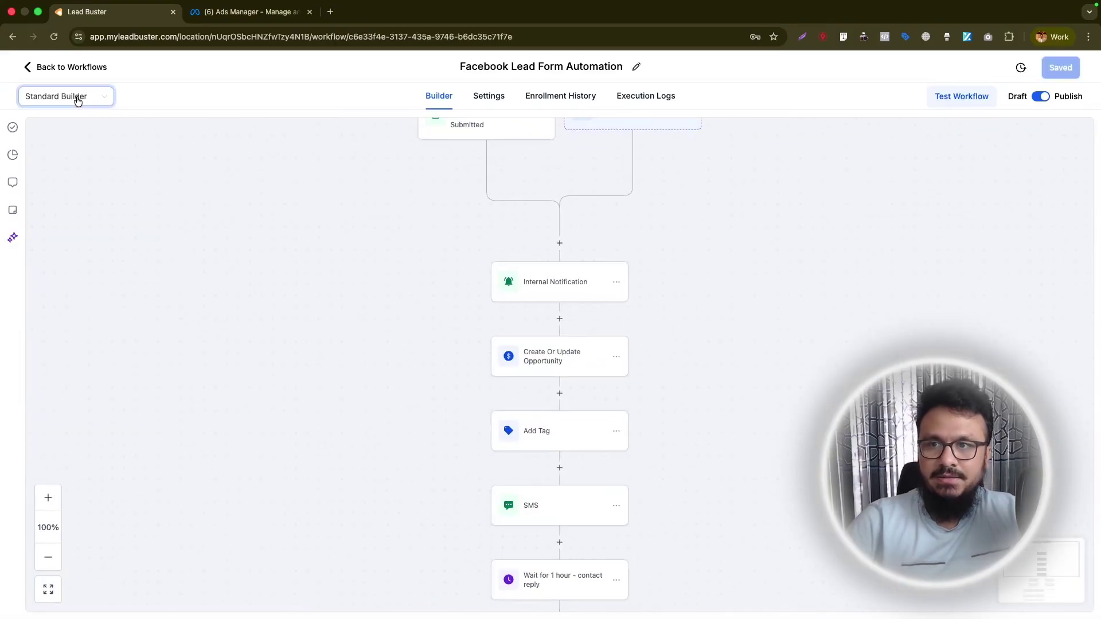
left_click(78, 98)
left_click(70, 140)
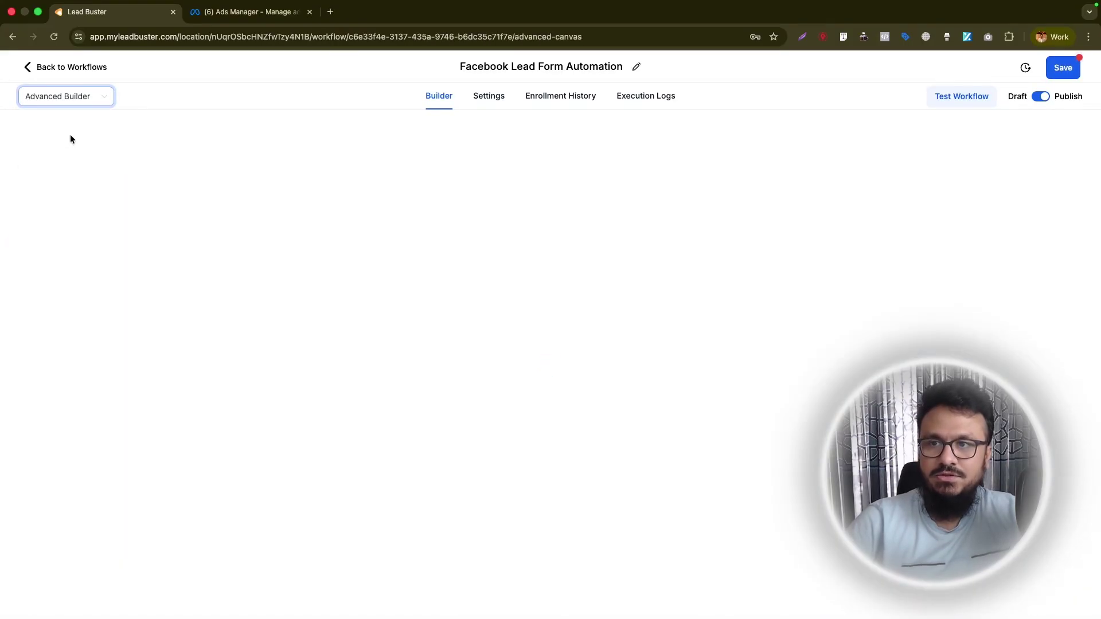
Pan around the flow in Hand Mode and save the workflow.
right_click(566, 346)
left_click(459, 377)
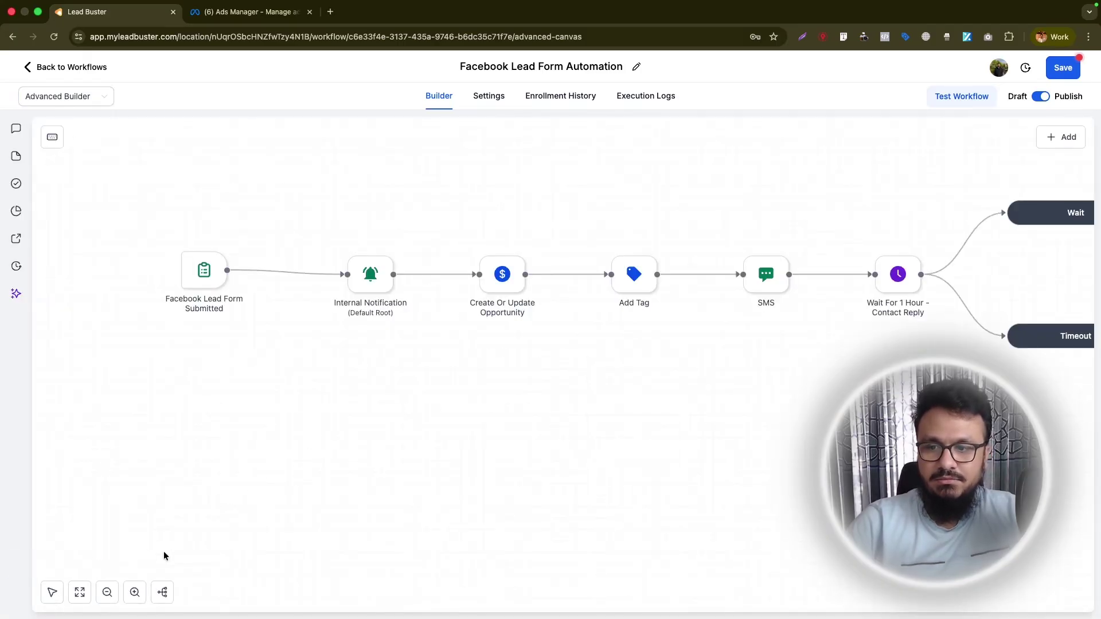
left_click(52, 591)
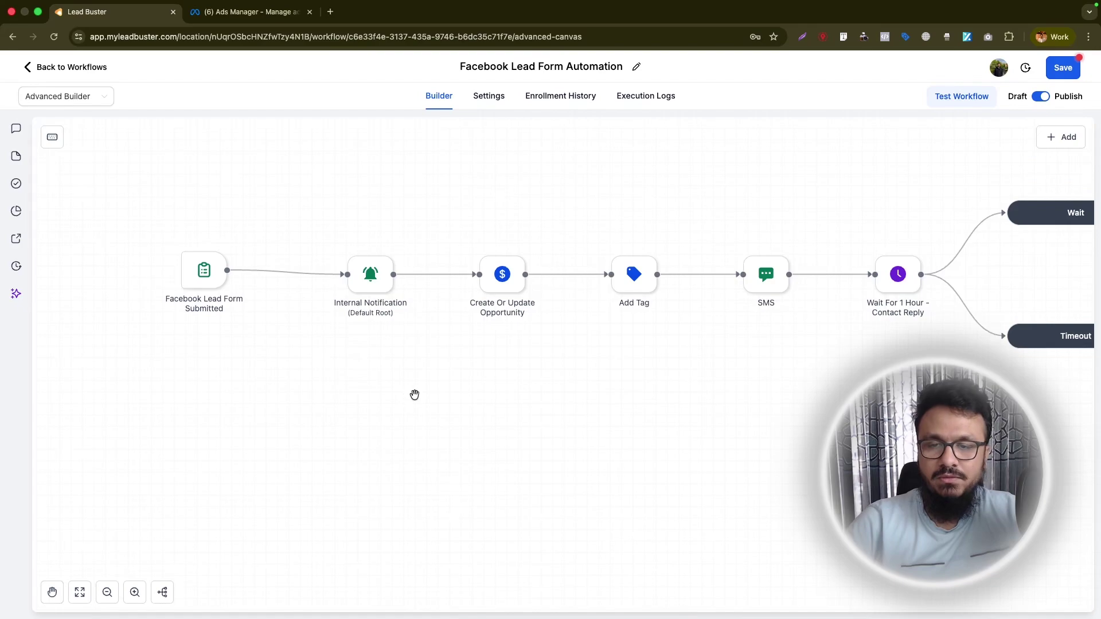
left_click_drag(483, 368, 343, 378)
left_click_drag(640, 377, 587, 424)
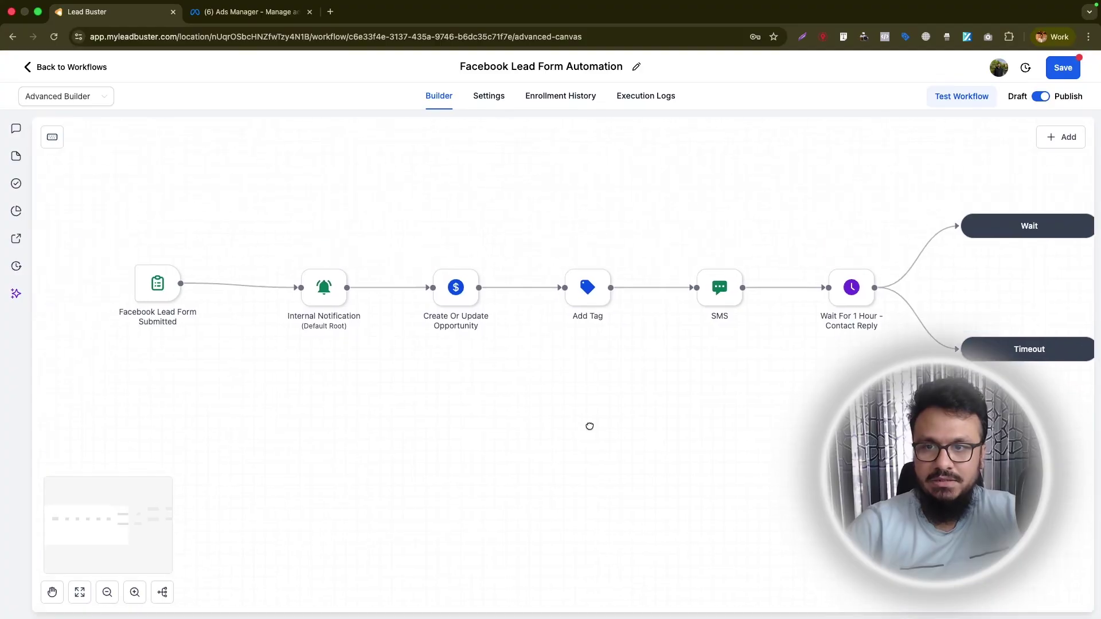
right_click(586, 421)
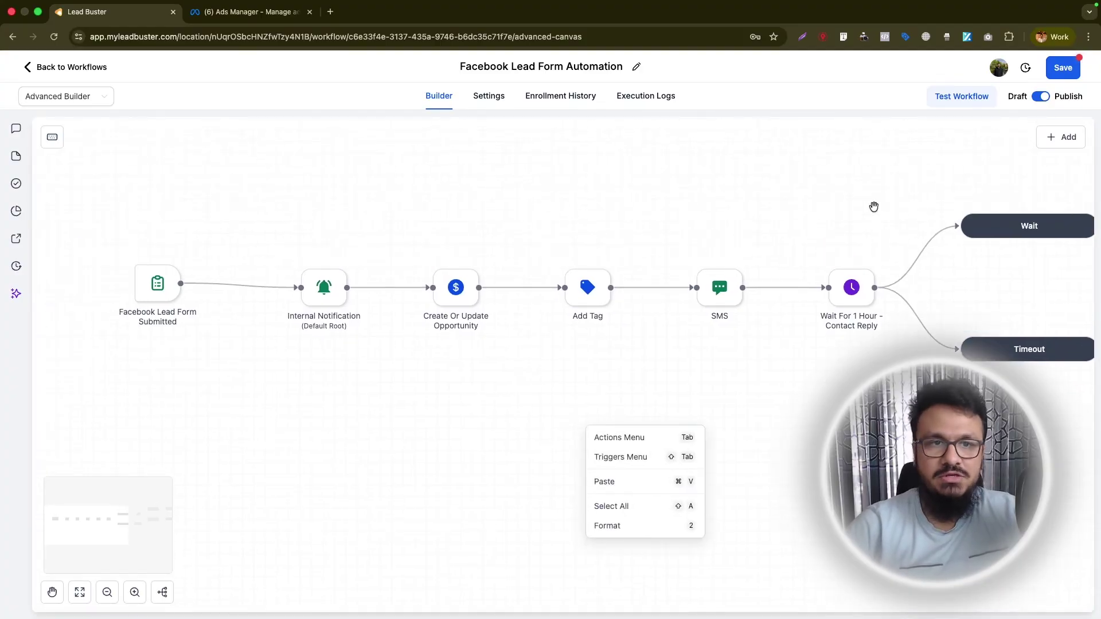
key("super+s")
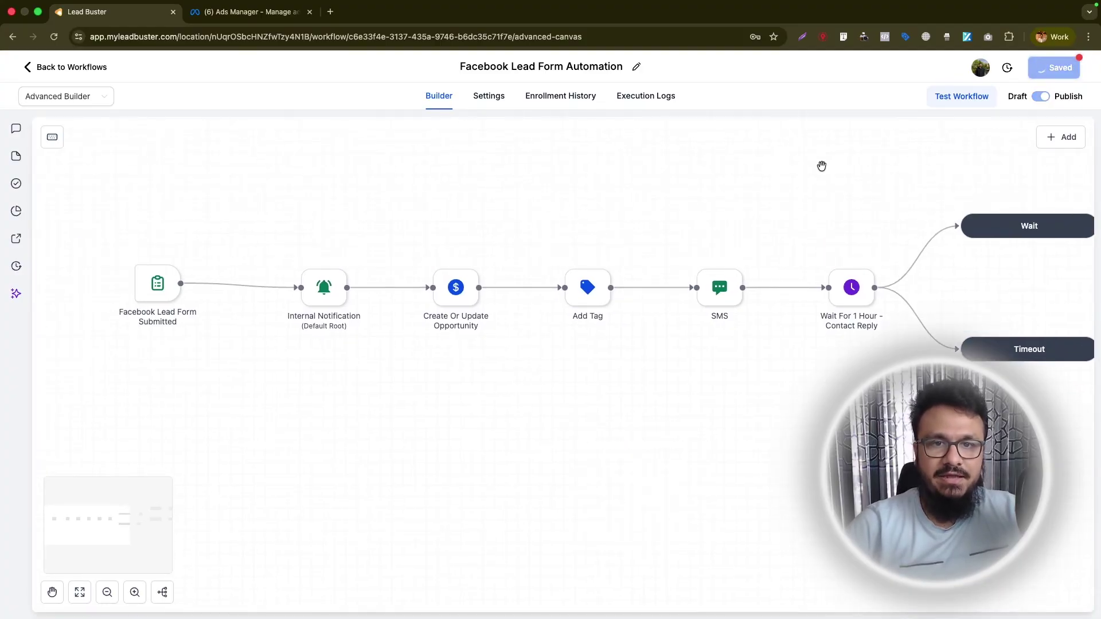
left_click(1079, 75)
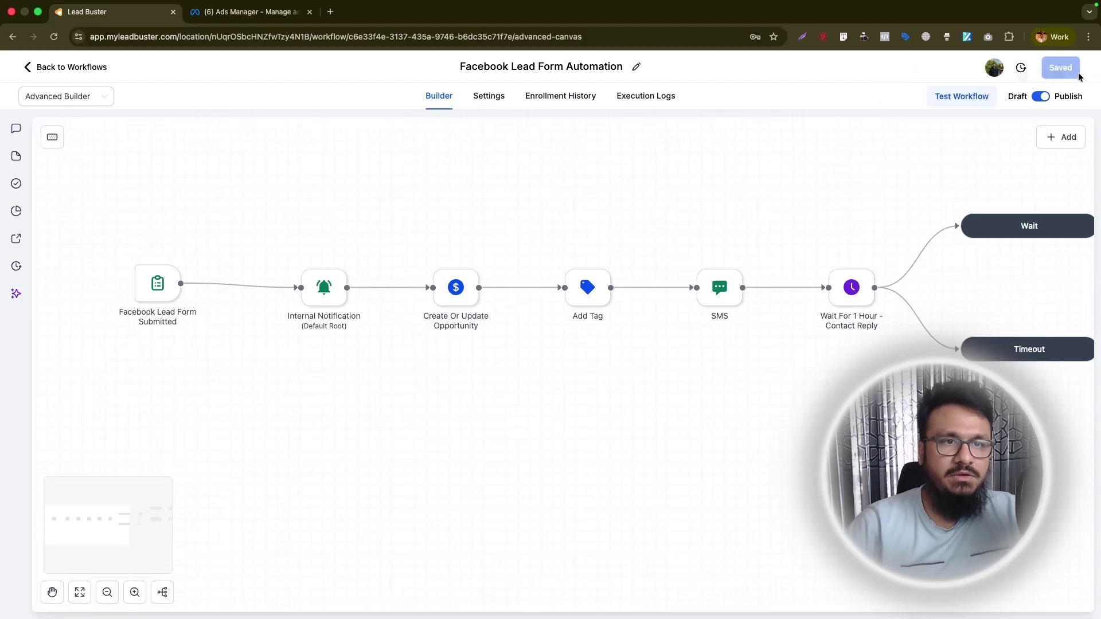